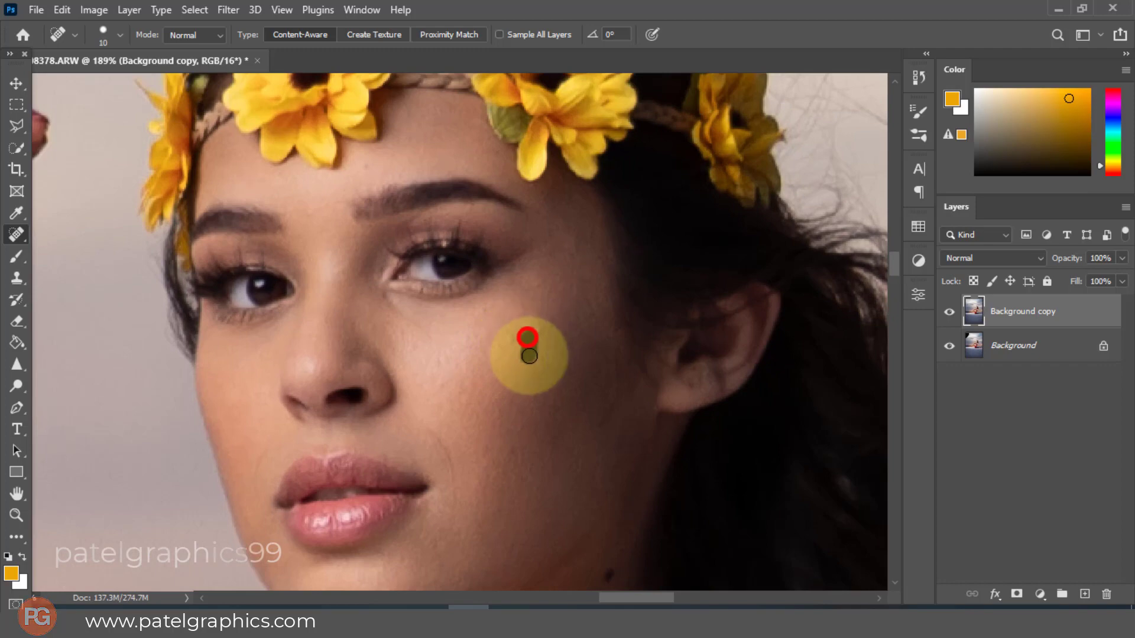
- Remove the small cheek blemish and the dark mole on the neck with the Spot Healing Brush
scroll(532, 378, "down", 3)
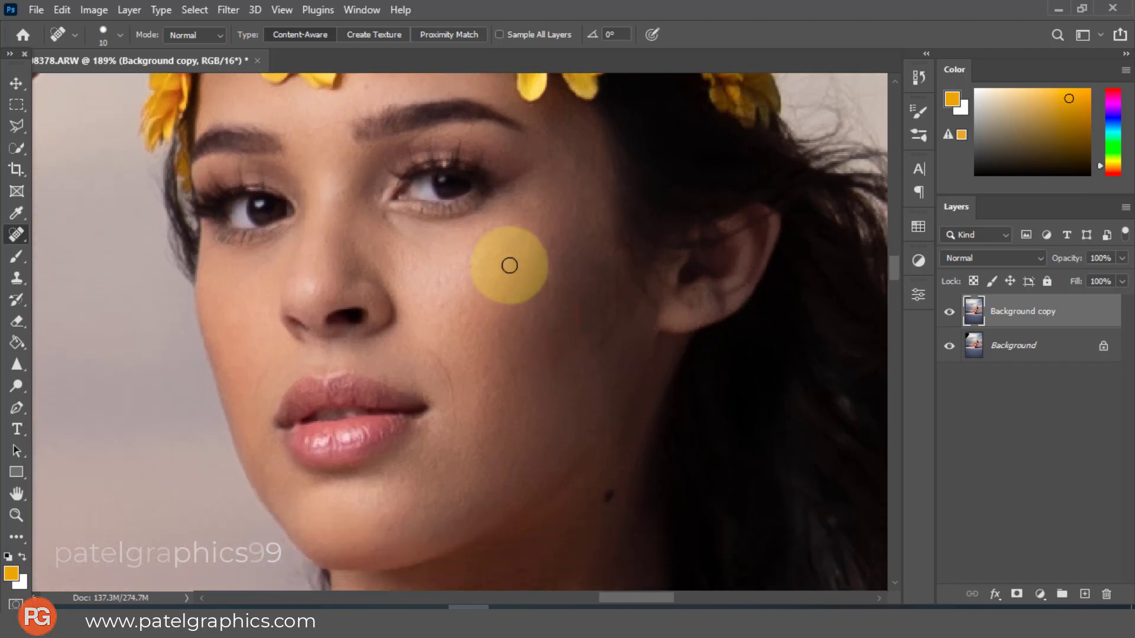
left_click(513, 256)
scroll(514, 384, "down", 3)
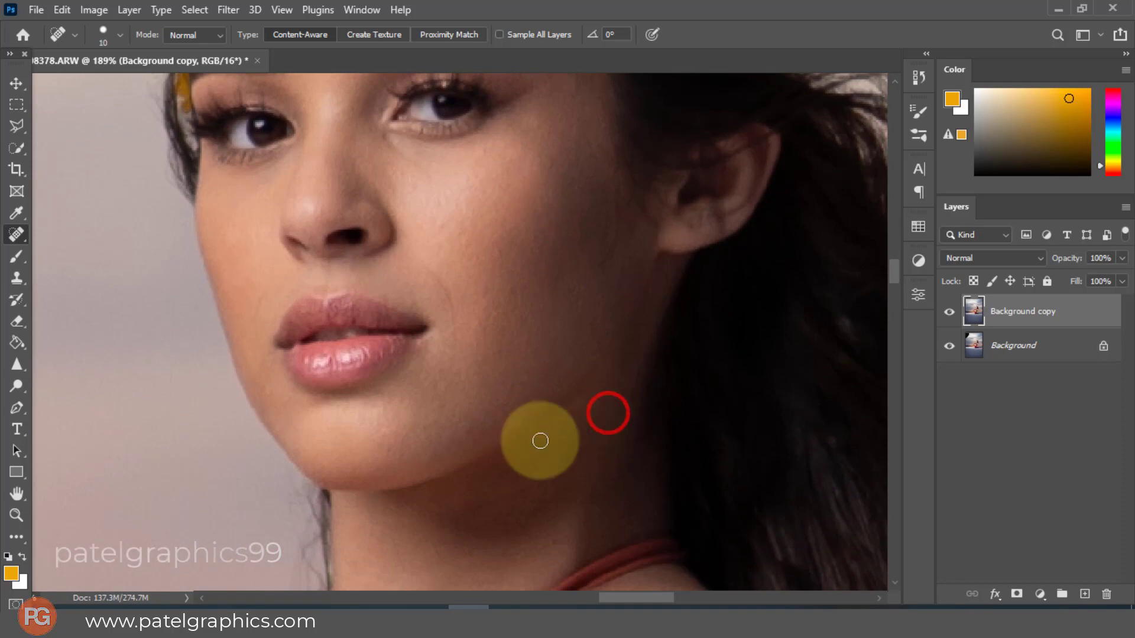
- Heal the dark spots on the bent arm near the elbow and compare the retouched layer with the original
scroll(549, 399, "down", 4)
scroll(551, 391, "down", 2)
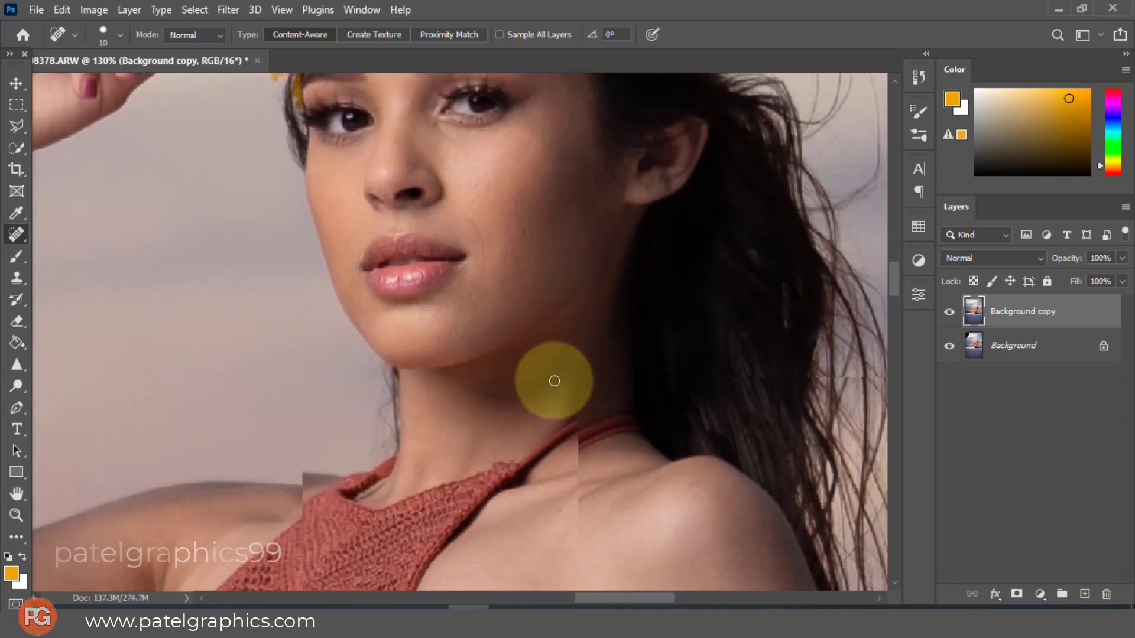
scroll(561, 378, "down", 5)
scroll(691, 467, "down", 2)
scroll(685, 493, "up", 5)
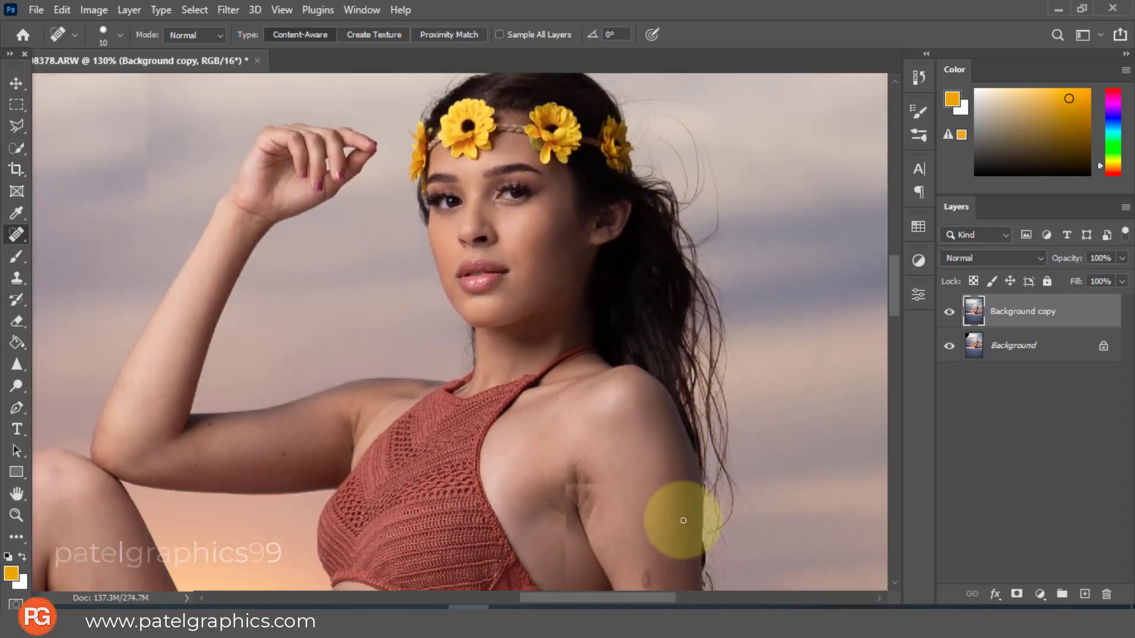
scroll(302, 520, "down", 3)
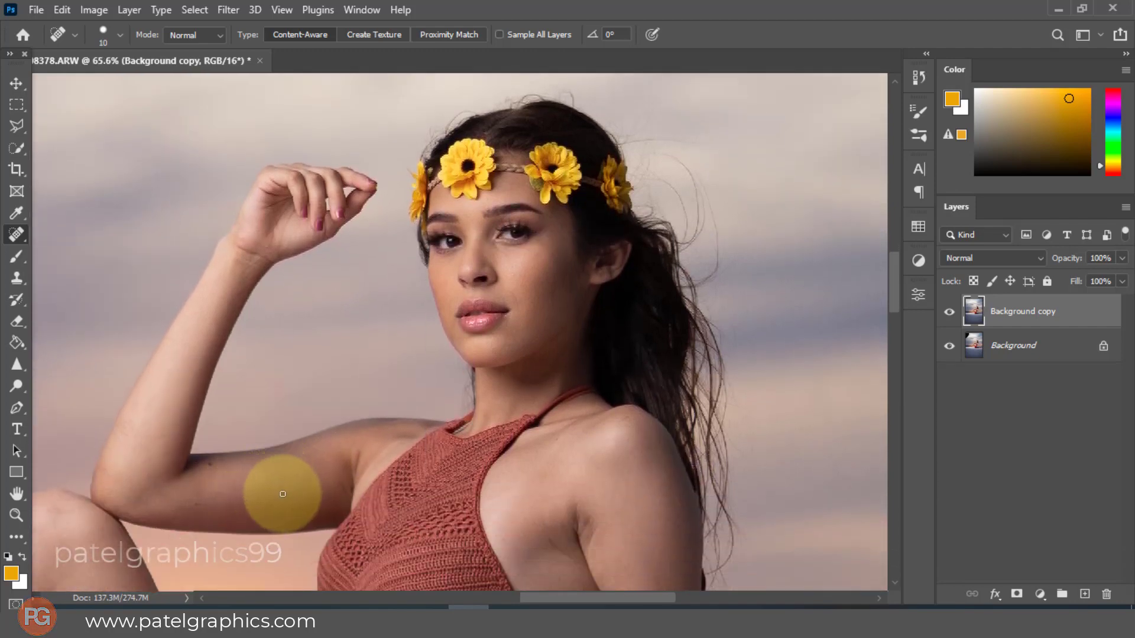
left_click(284, 495)
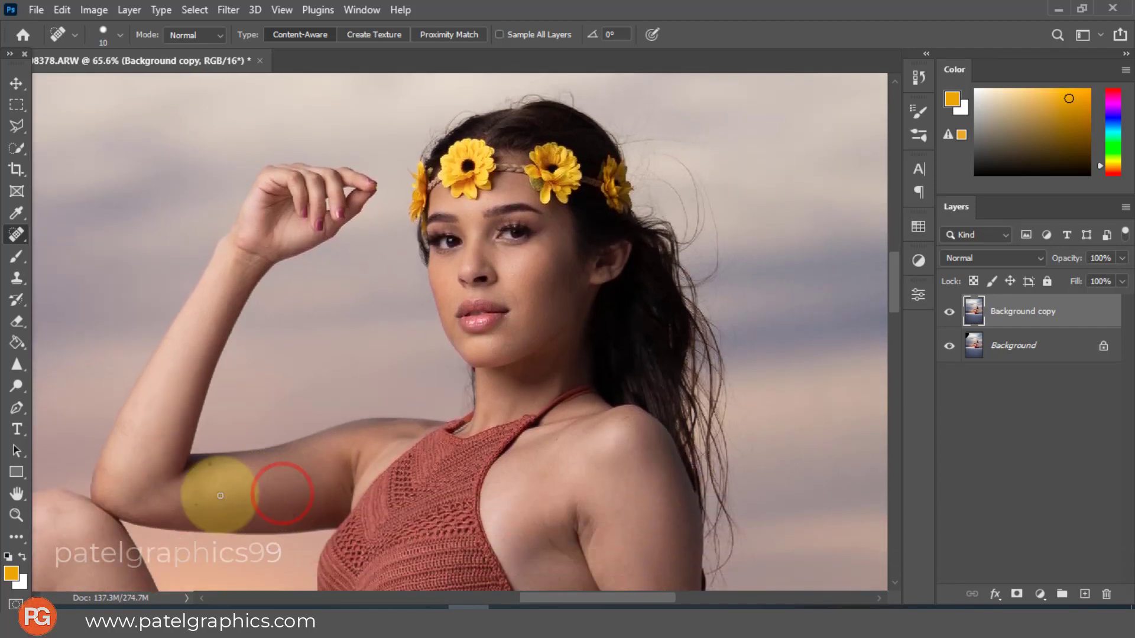
left_click(208, 467)
left_click(194, 503)
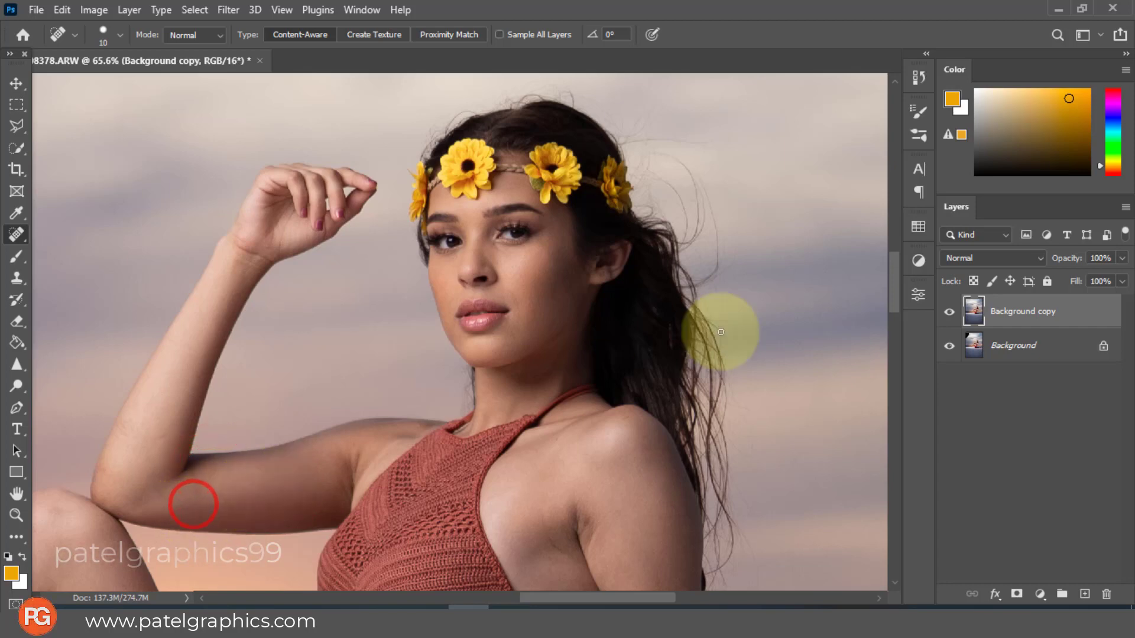
left_click(950, 311)
left_click(949, 311)
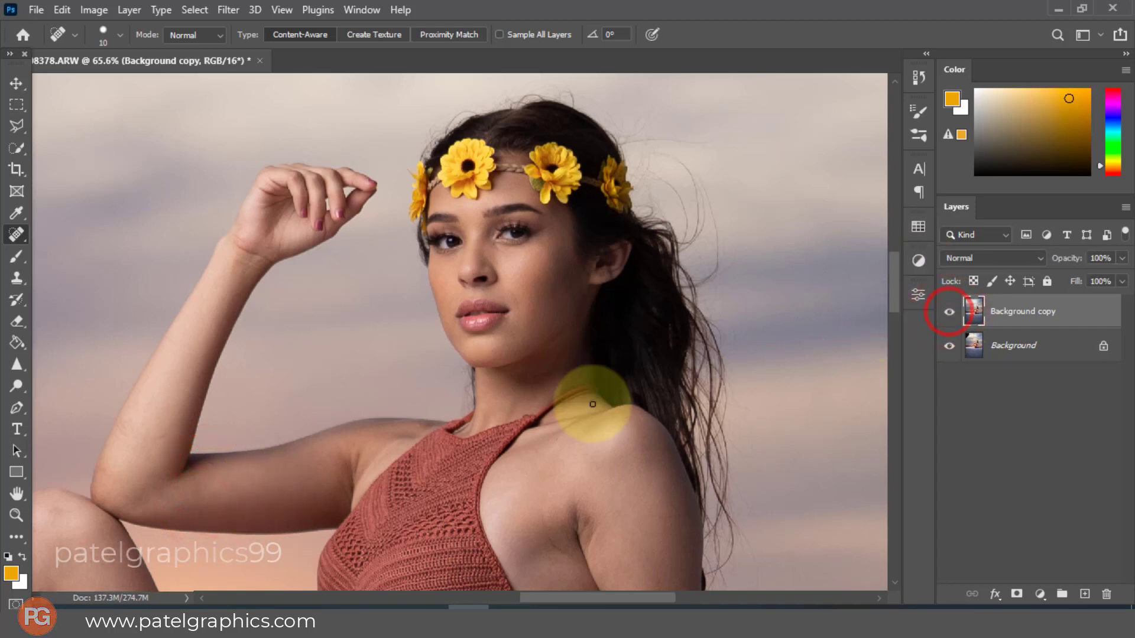
- Enlarge the healing brush to 25, remove the mark on the straight upper arm, and compare with the original layer
scroll(593, 404, "down", 5)
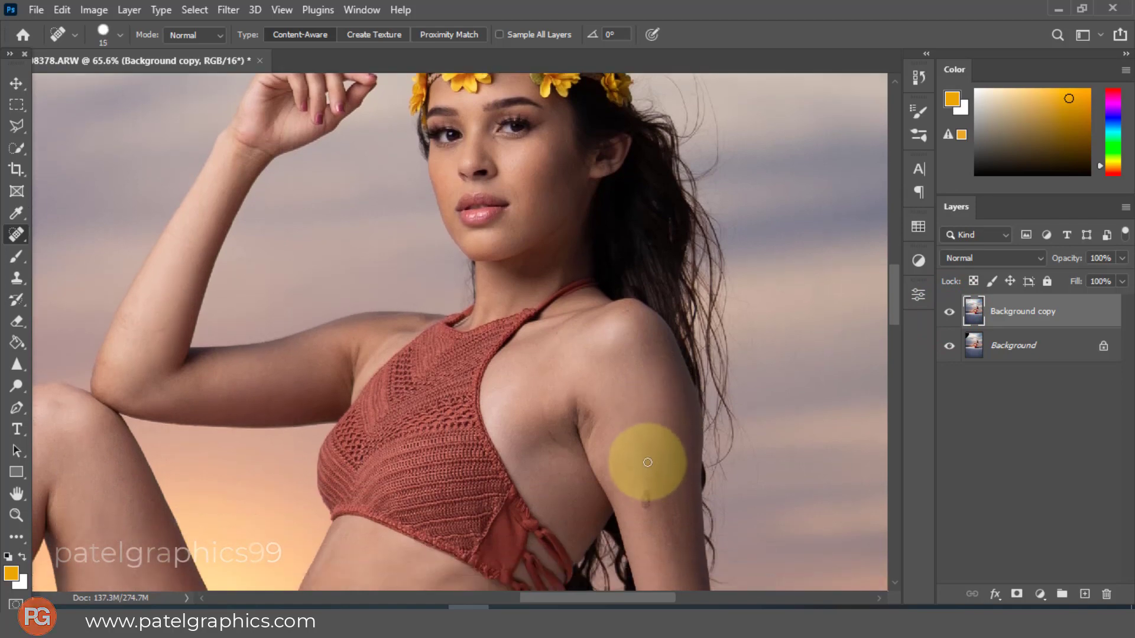
key("bracketright")
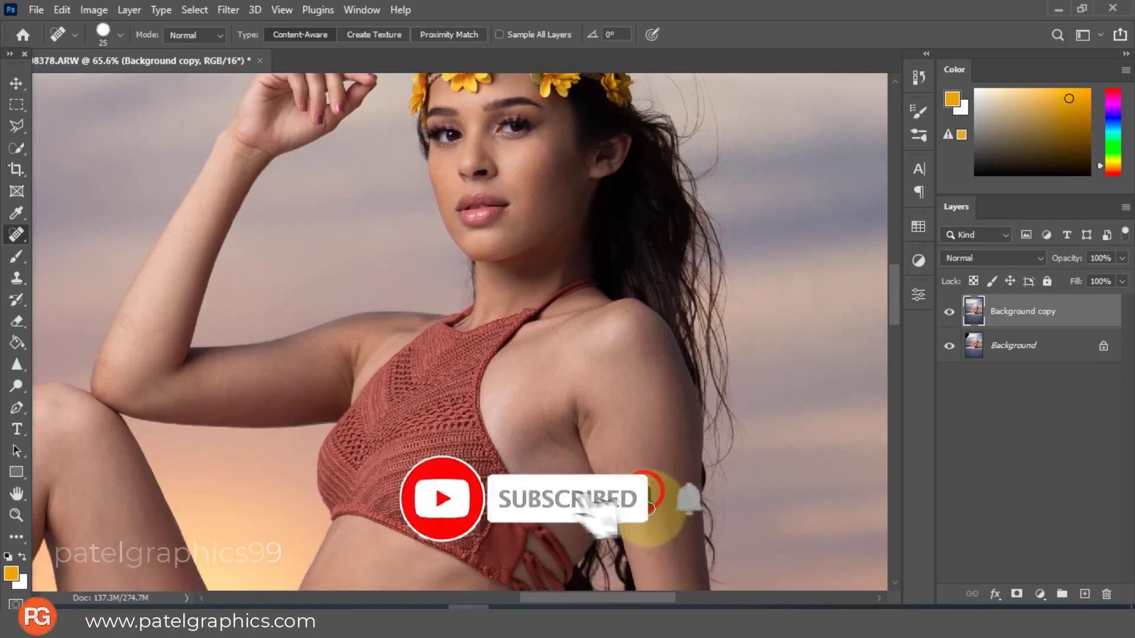
scroll(662, 409, "down", 5)
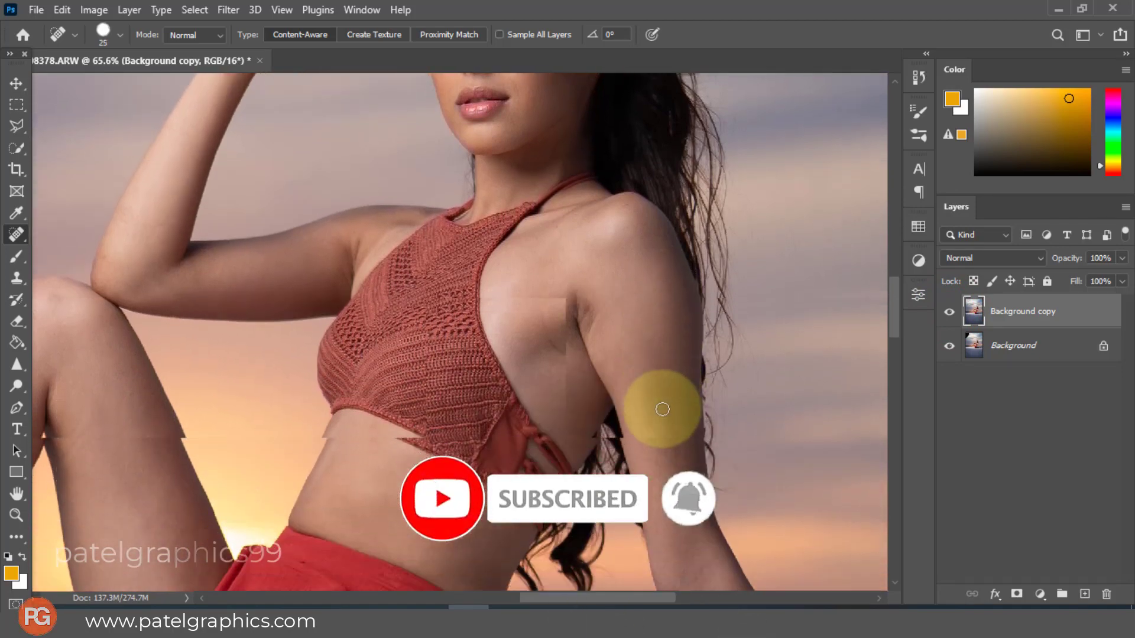
scroll(663, 409, "down", 5)
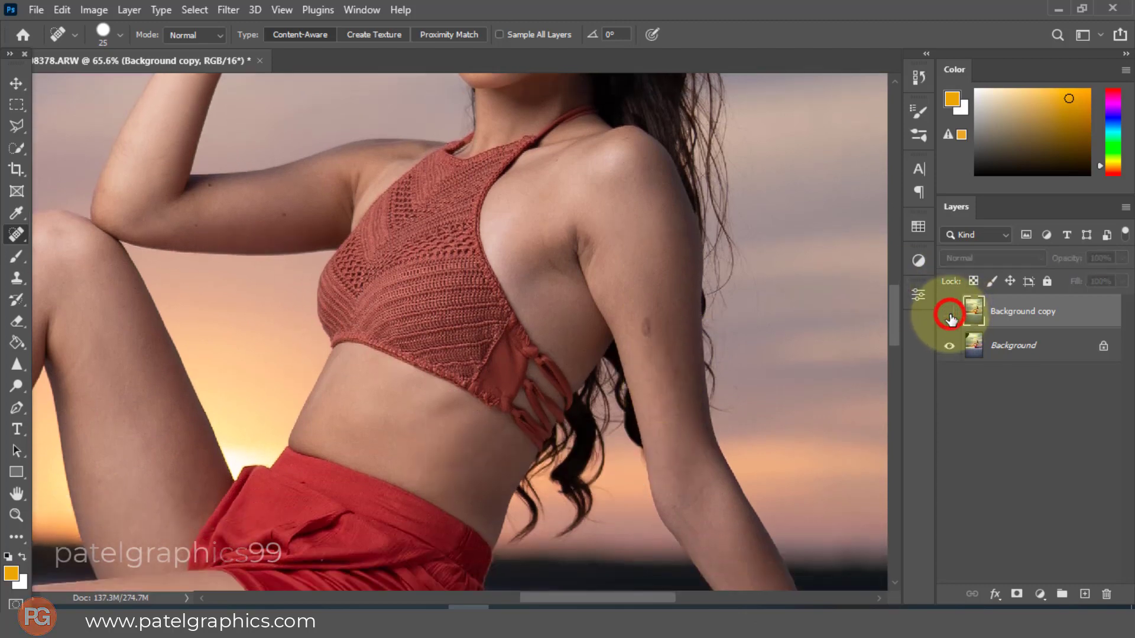
left_click(950, 319)
- Heal the spots on the thigh and the red scratches on the lower part of the outstretched leg
scroll(630, 336, "down", 4)
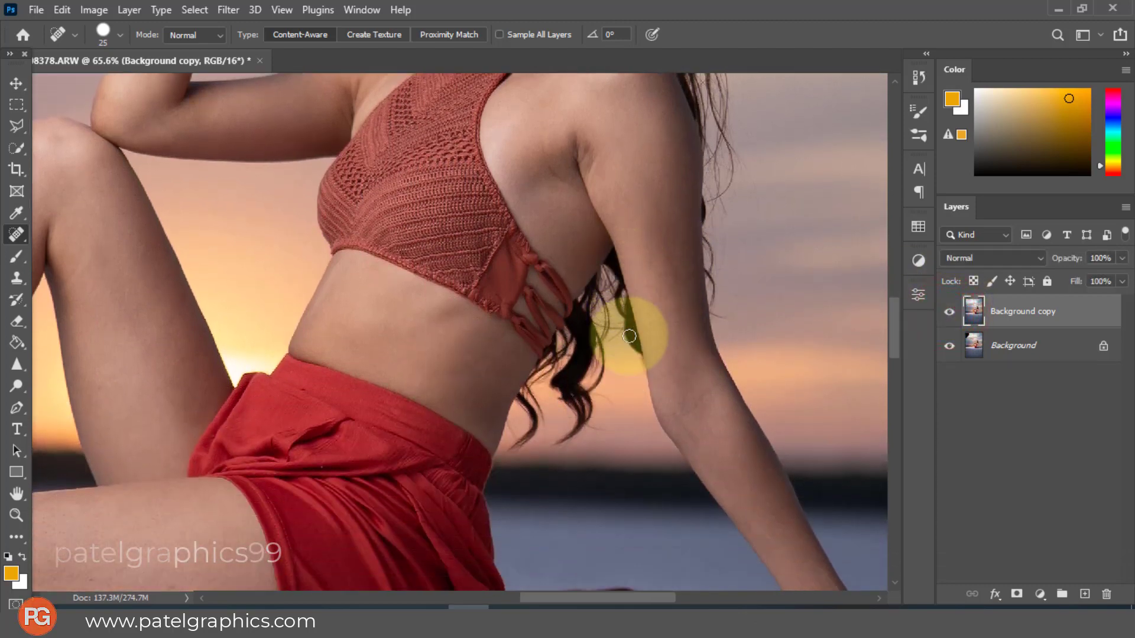
scroll(629, 335, "down", 8)
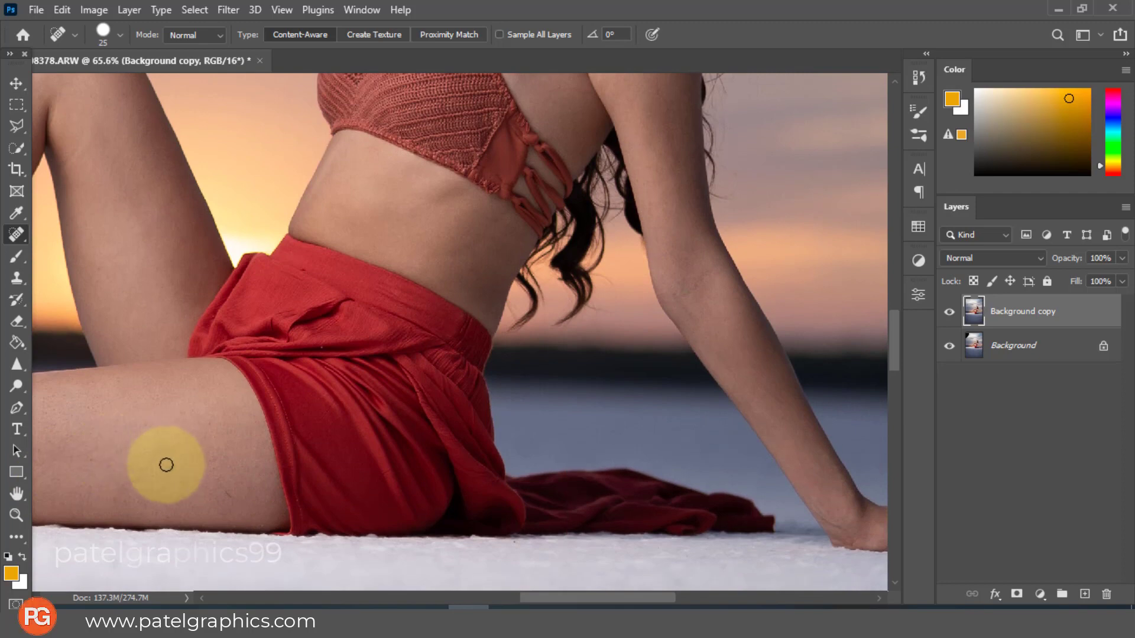
left_click(166, 464)
left_click(228, 490)
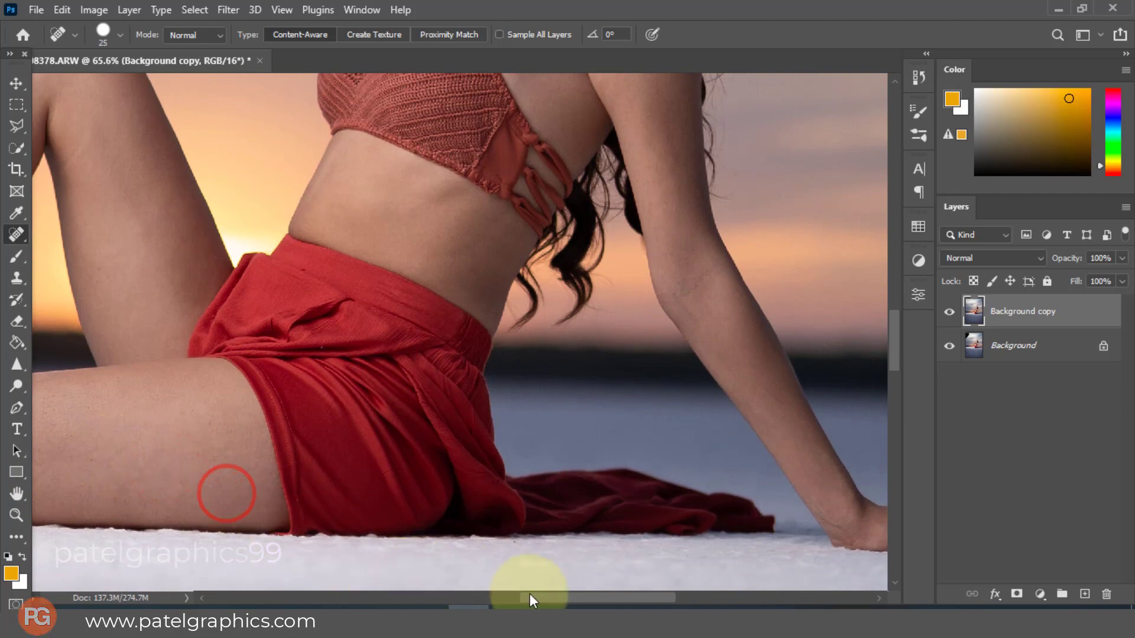
left_click_drag(530, 593, 441, 591)
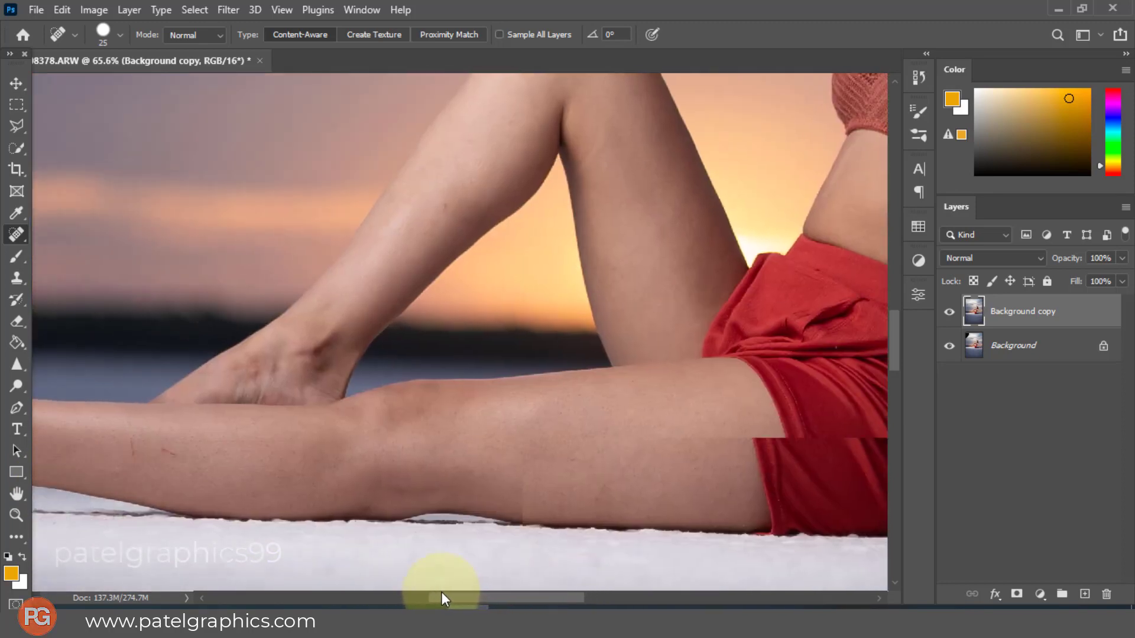
left_click_drag(127, 440, 137, 467)
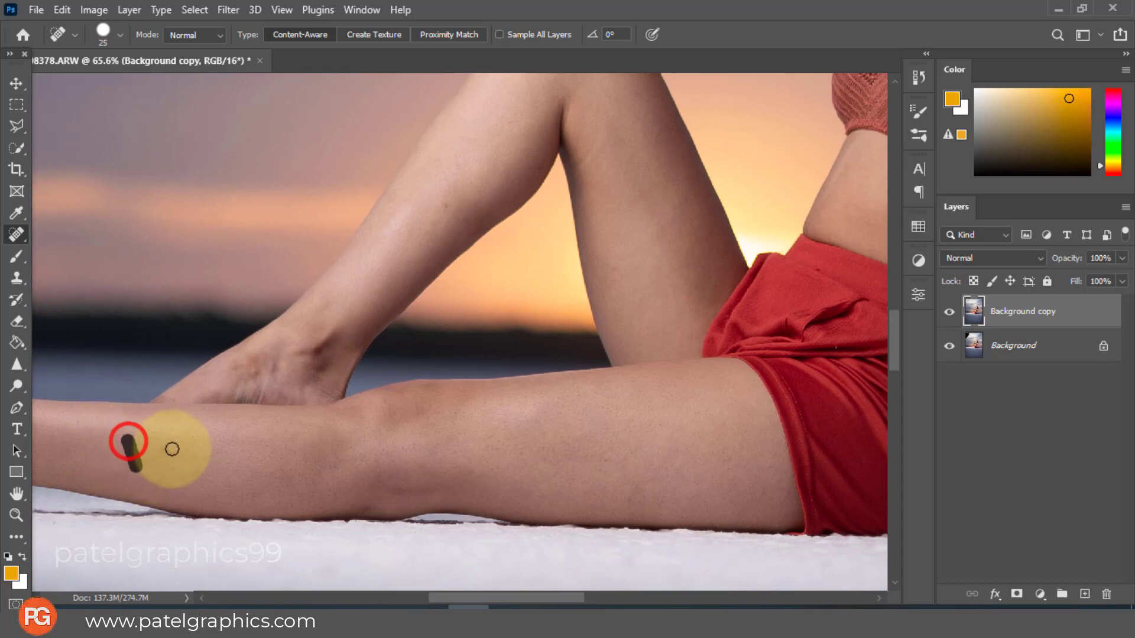
left_click(161, 446)
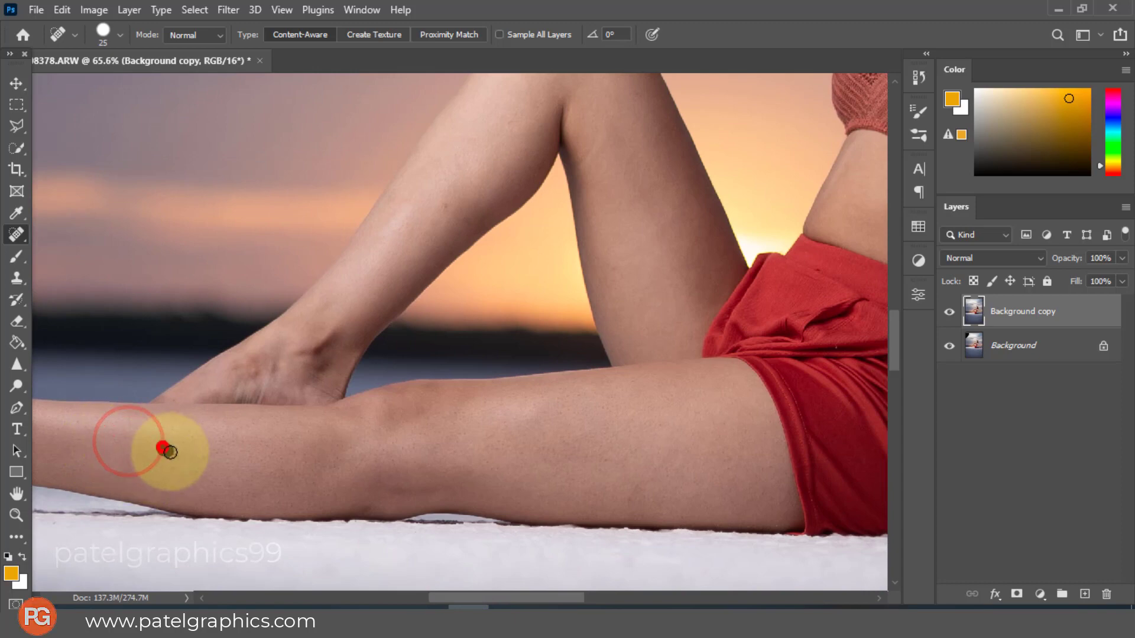
- Heal the small blemishes on the calf and around the knee of the raised leg
left_click(445, 203)
left_click(480, 215)
scroll(543, 172, "up", 2)
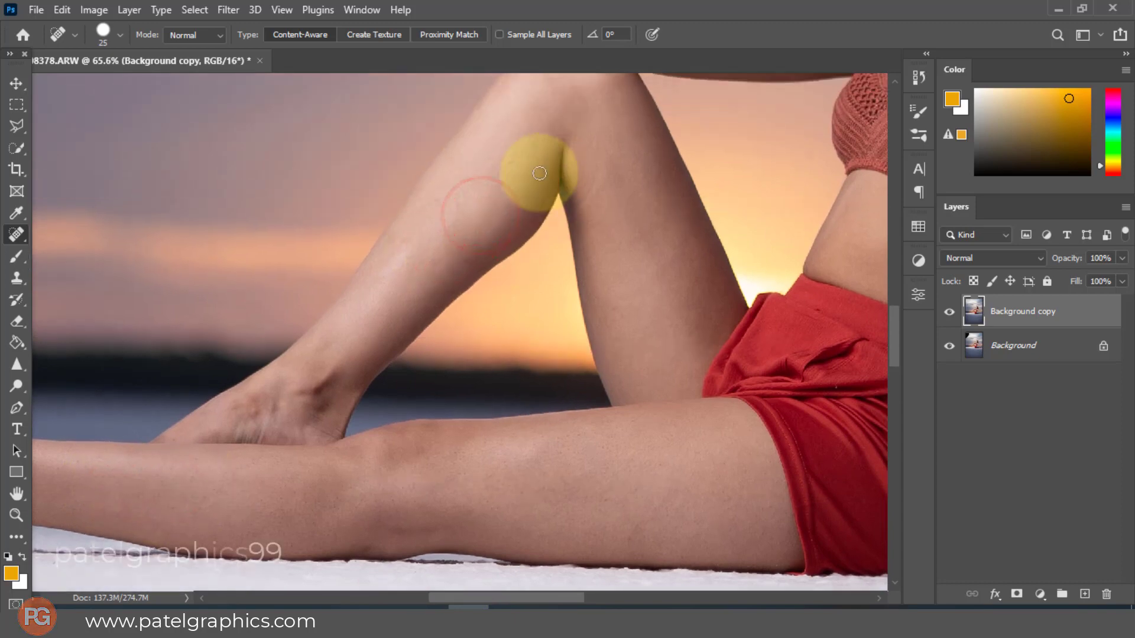
left_click(508, 162)
left_click(630, 94)
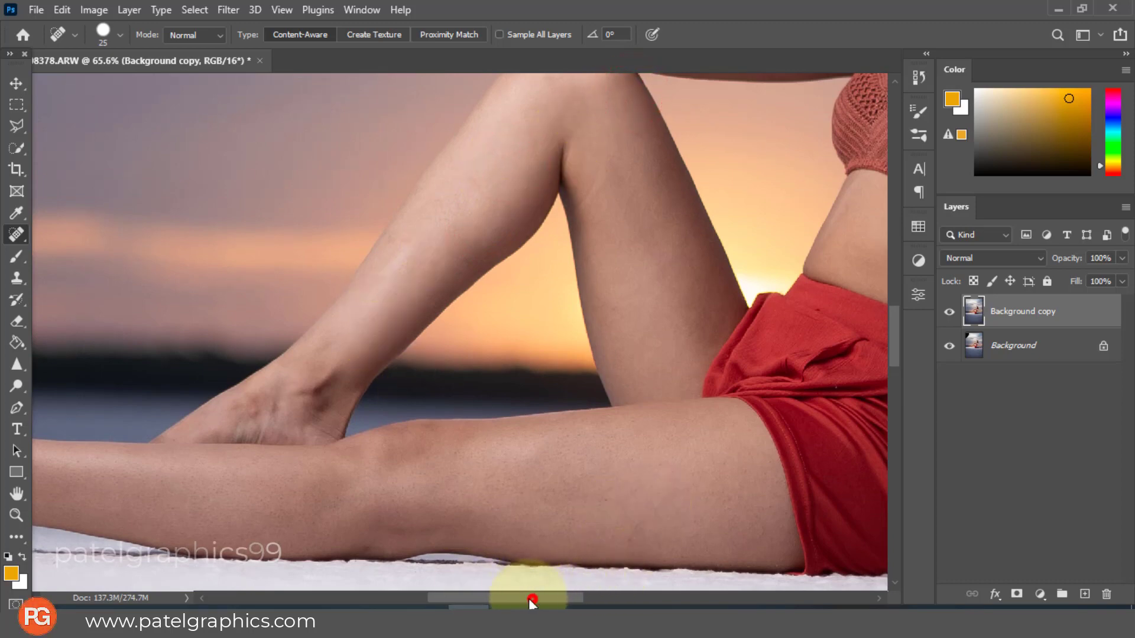
- Heal the bumps on the ankle and the dark patch on top of the outstretched foot
left_click_drag(532, 600, 455, 601)
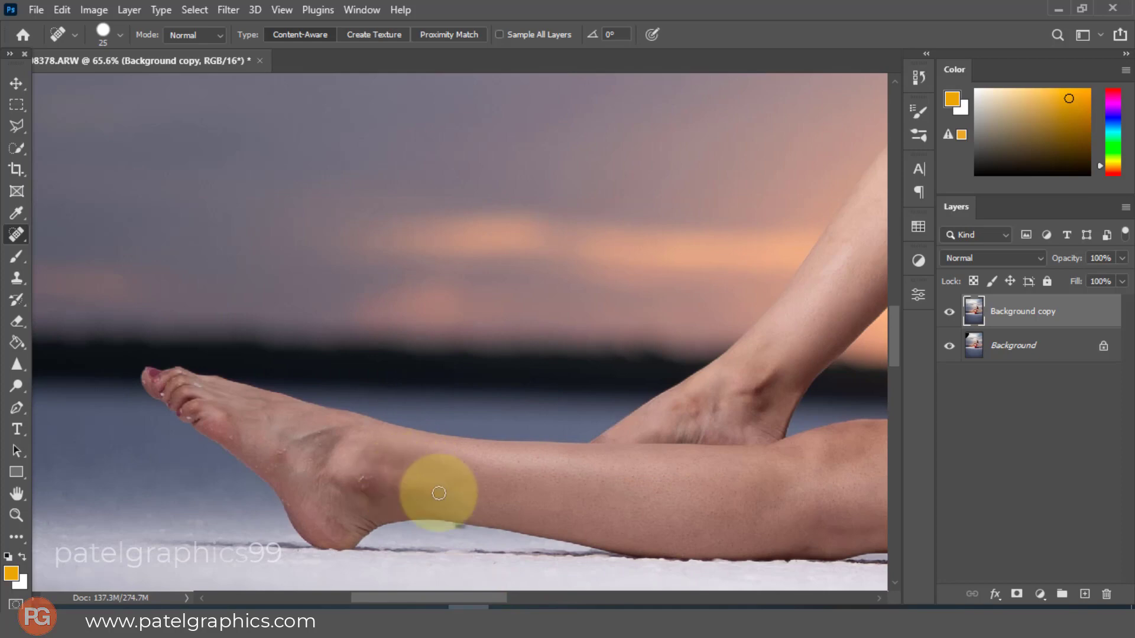
left_click(362, 478)
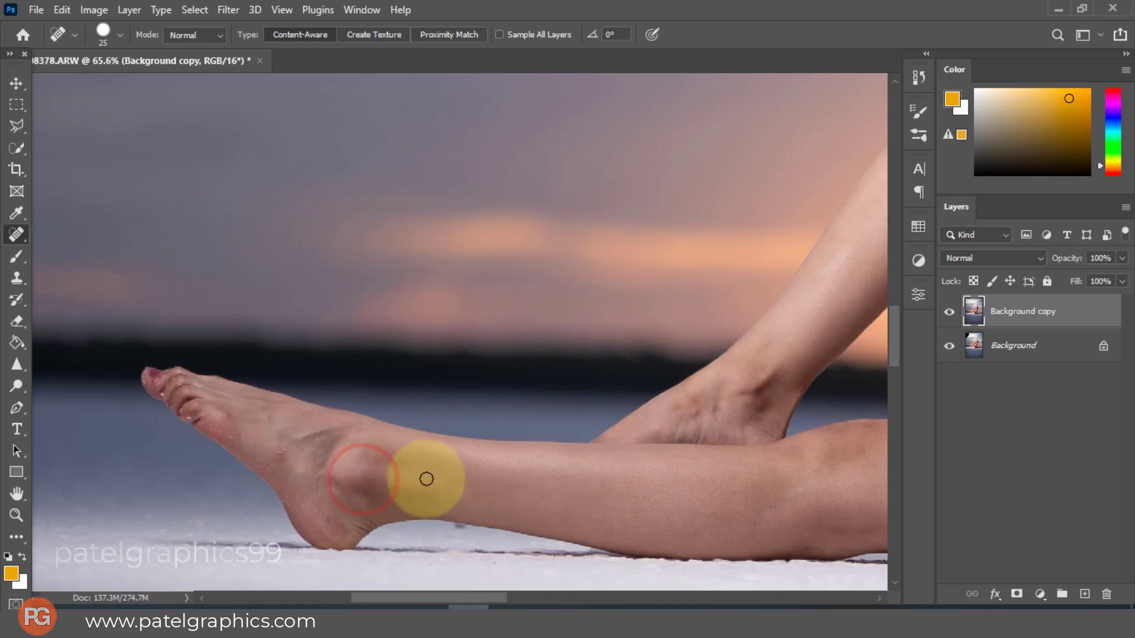
left_click(286, 452)
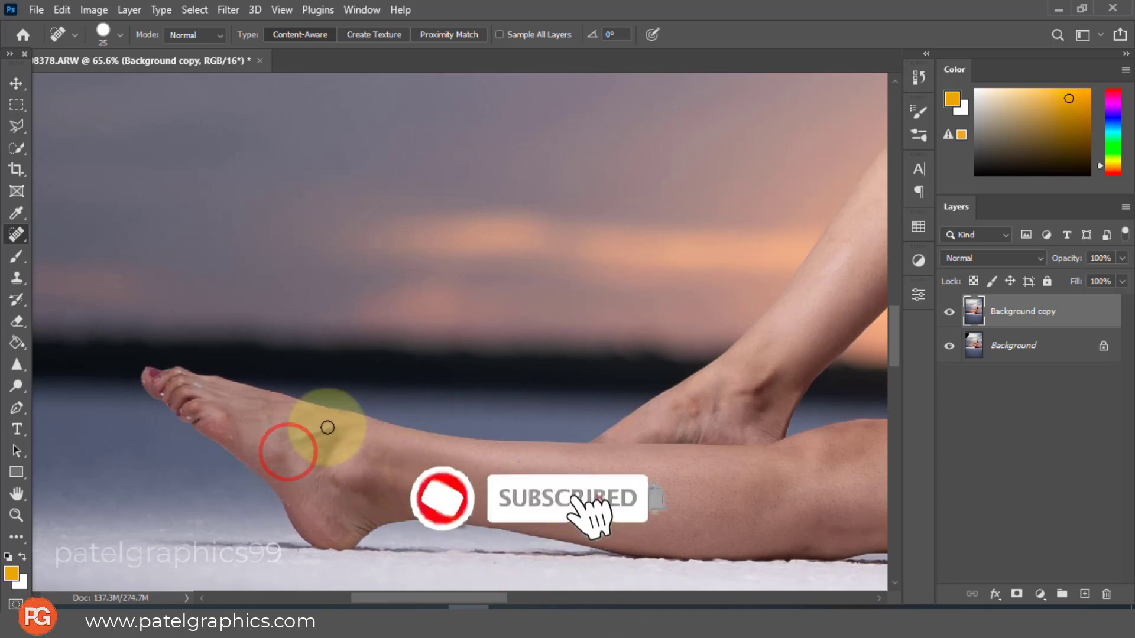
- Examine the whole figure and compare the retouched Background copy with the original Background layer
scroll(330, 450, "down", 3, "alt")
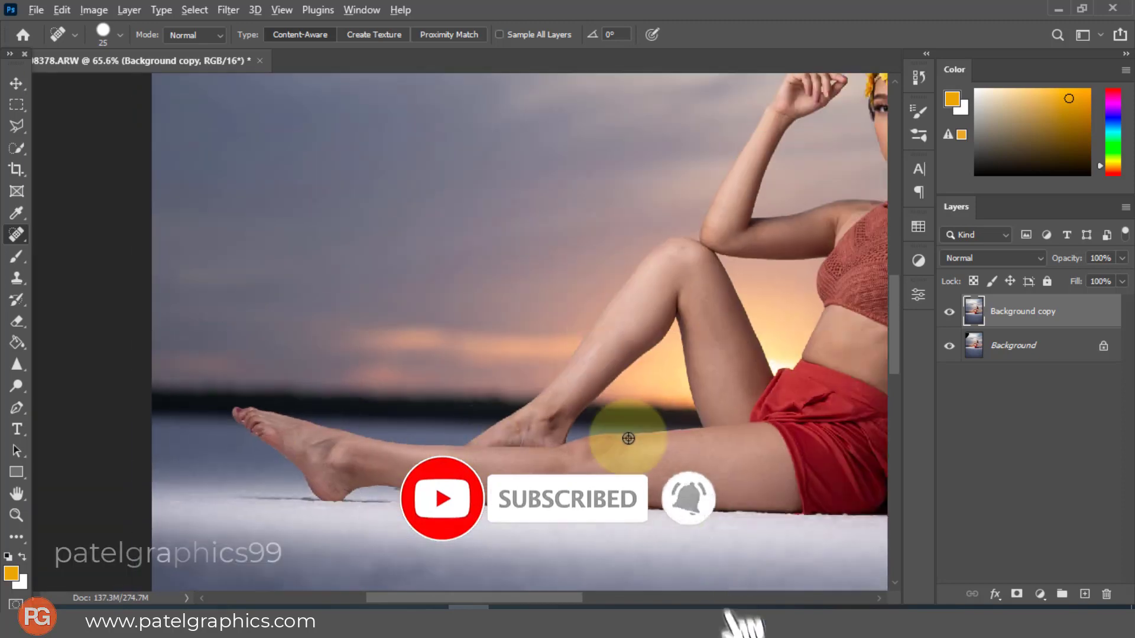
scroll(628, 438, "down", 5)
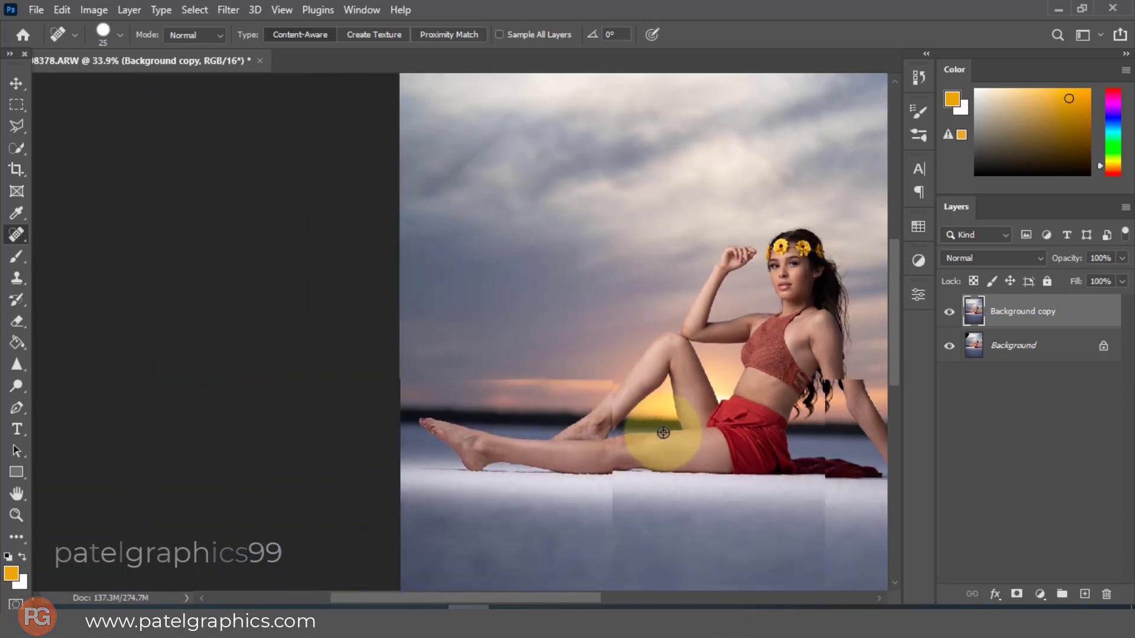
left_click_drag(564, 597, 621, 598)
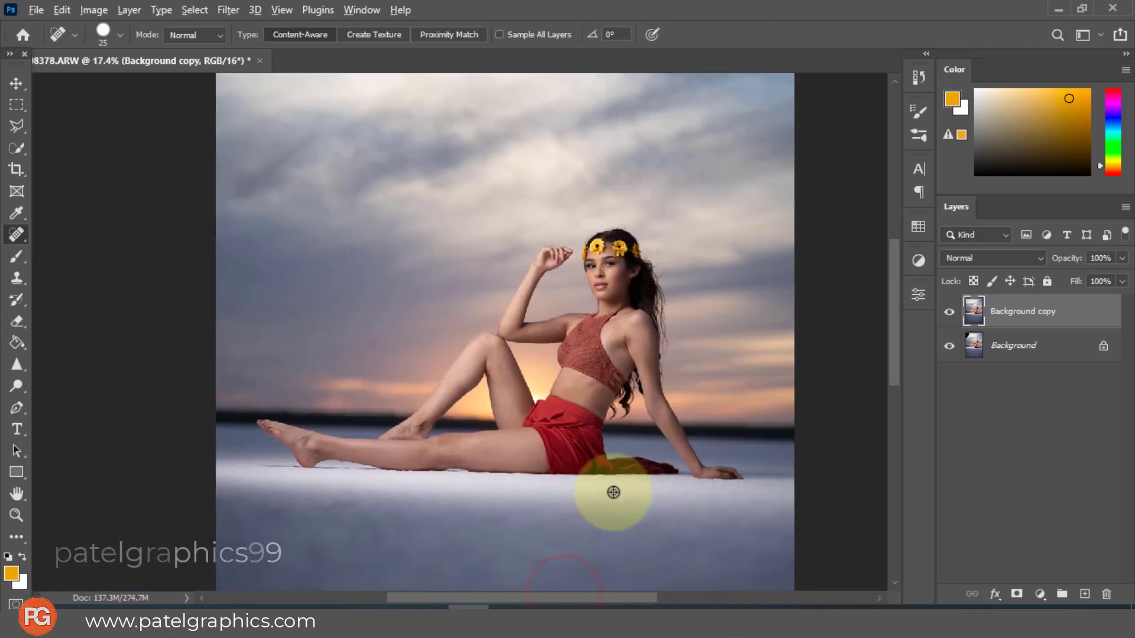
scroll(613, 492, "up", 4, "alt")
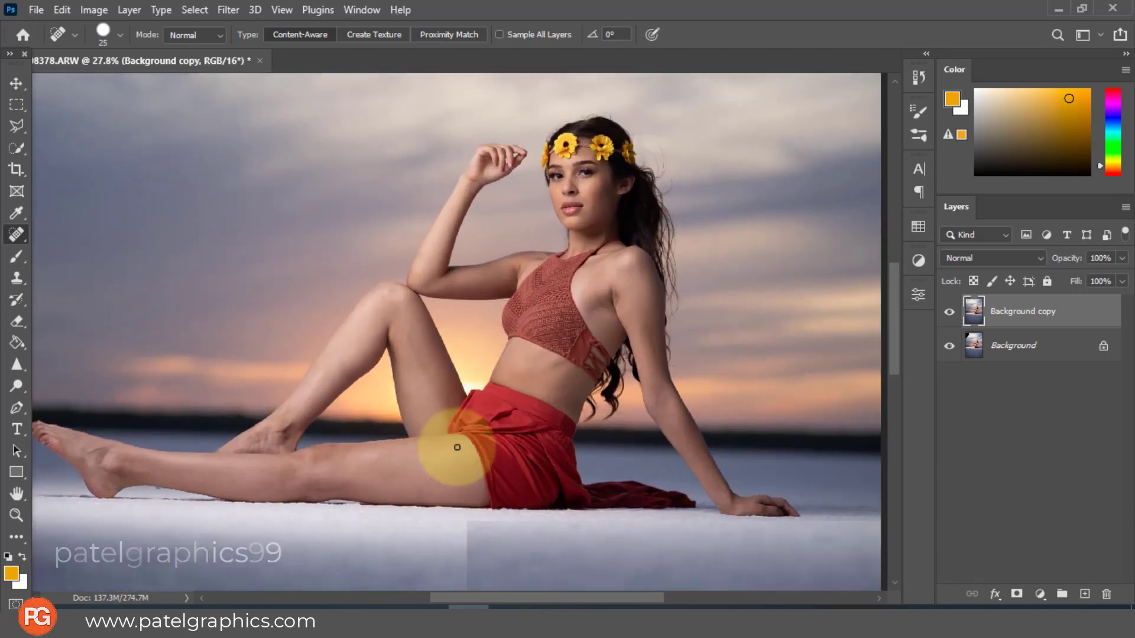
left_click_drag(546, 600, 537, 600)
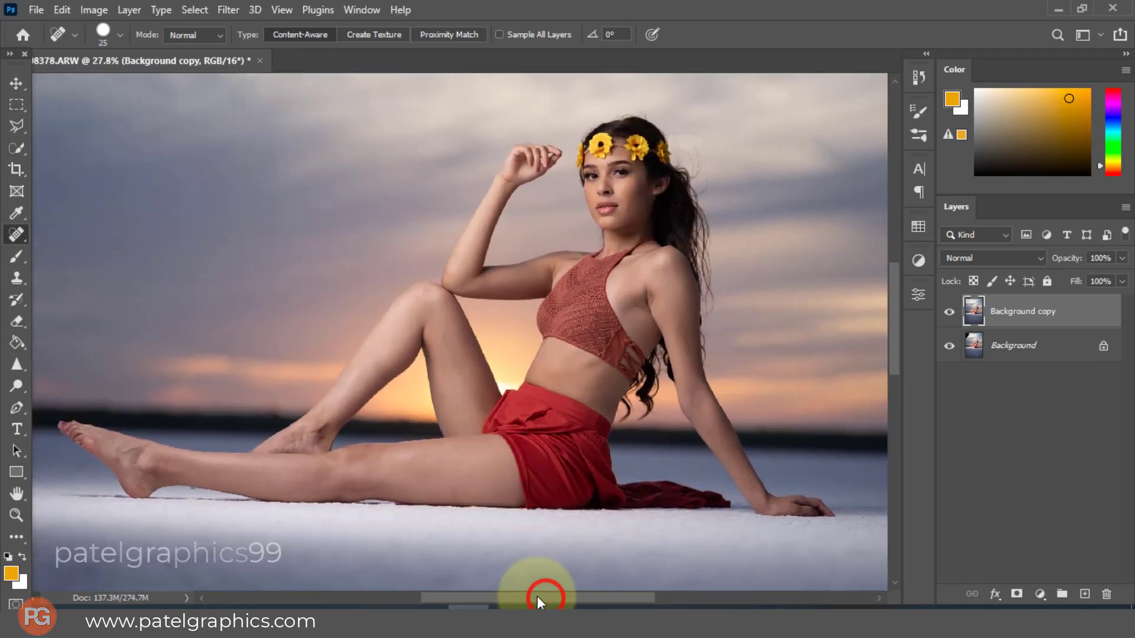
left_click(949, 309)
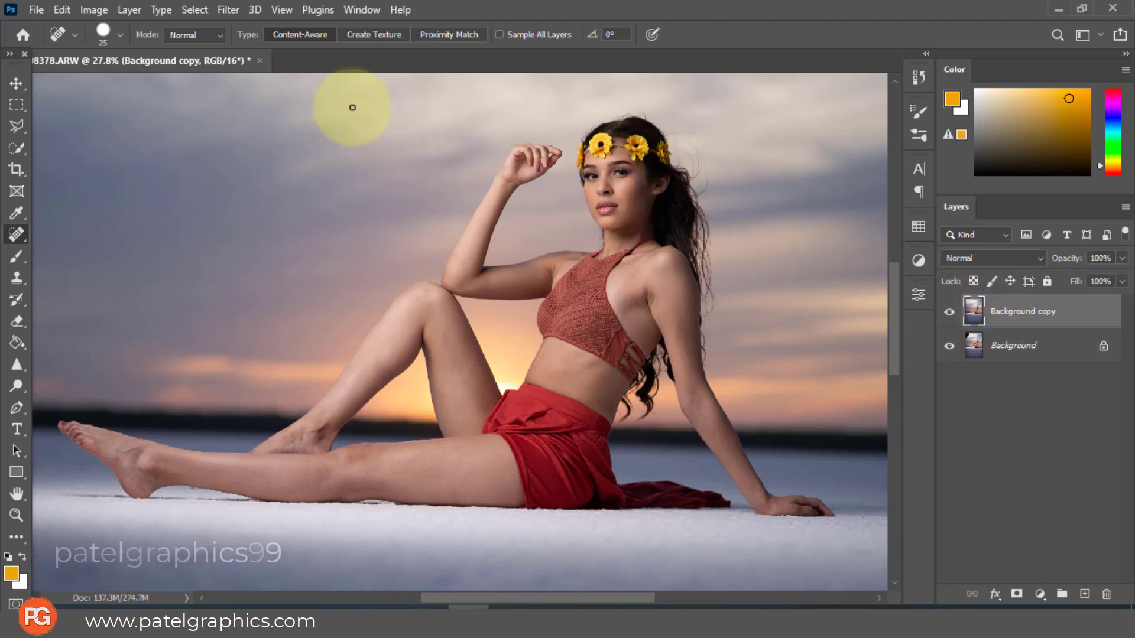
- Open the Camera Raw Filter on the Background copy layer and apply the Auto adjustments
left_click(229, 14)
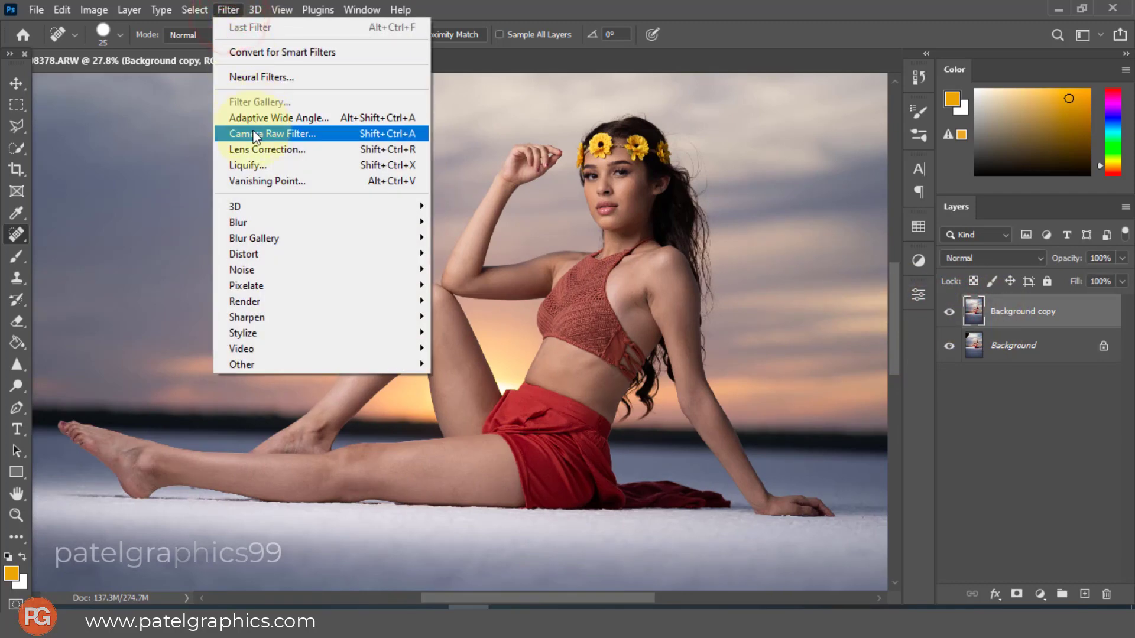
left_click(279, 133)
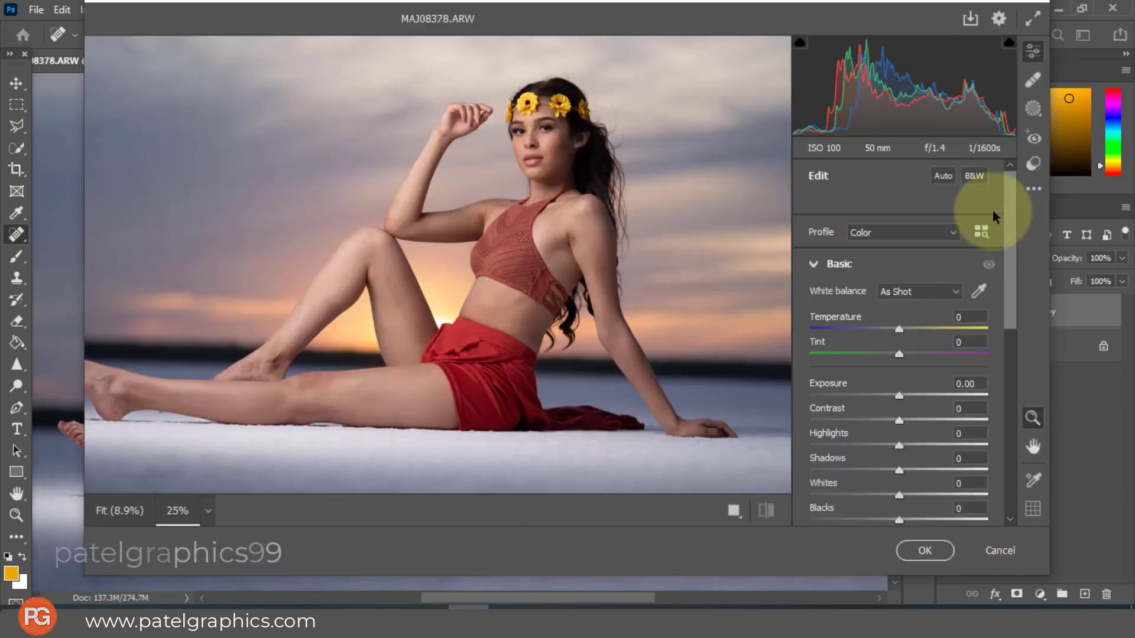
left_click(947, 176)
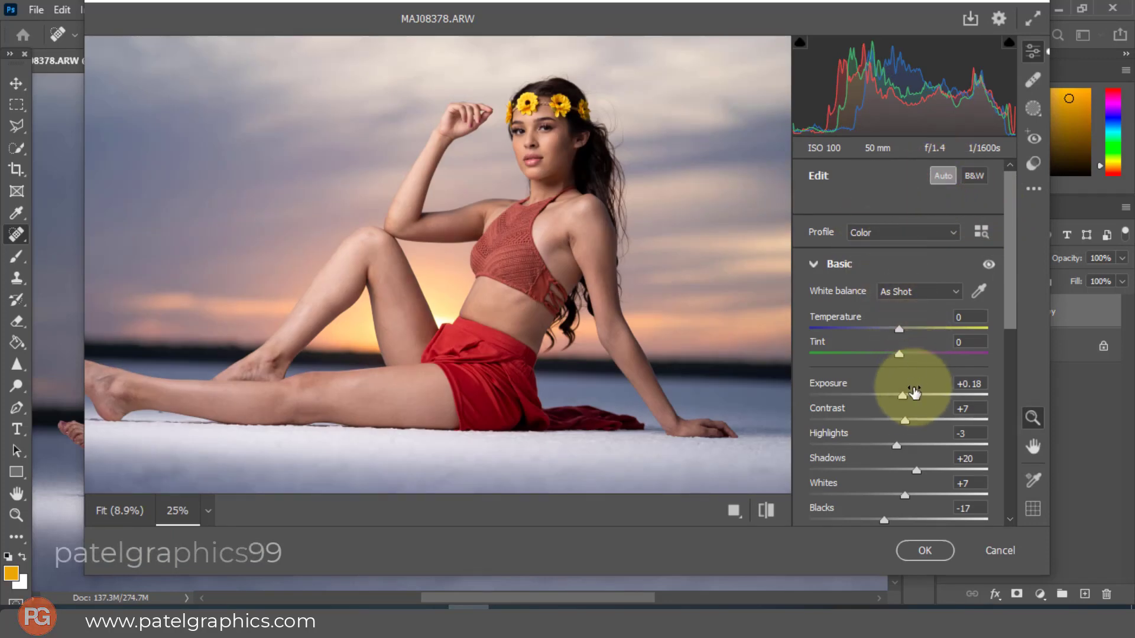
- Raise the Vibrance to +34 in the Basic adjustments of the Camera Raw Filter
scroll(907, 390, "down", 2)
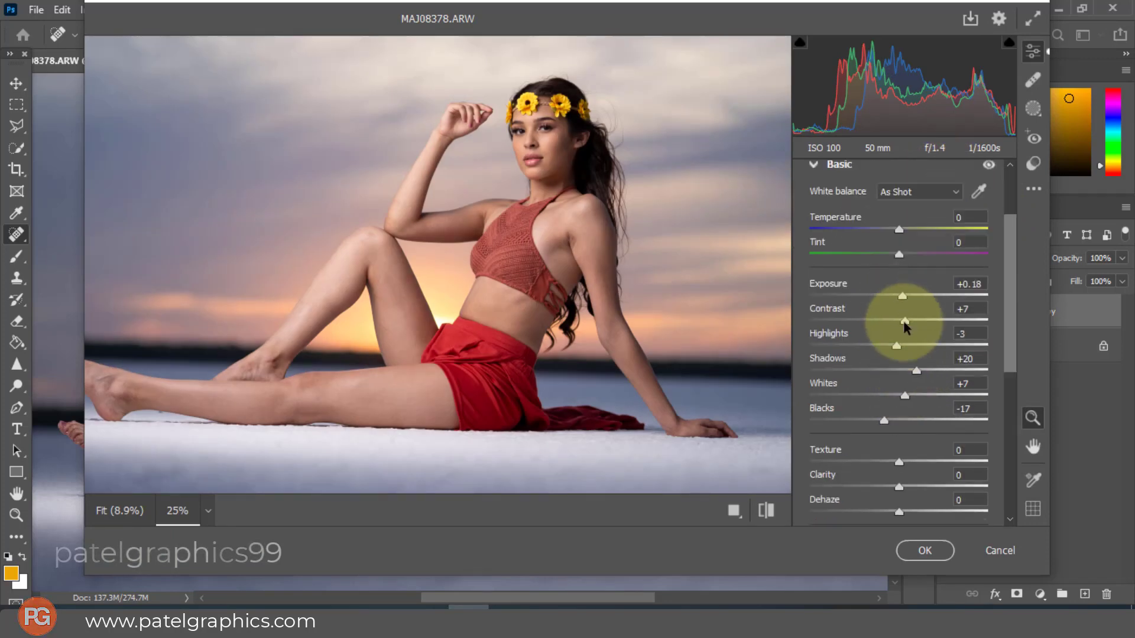
scroll(898, 435, "down", 2)
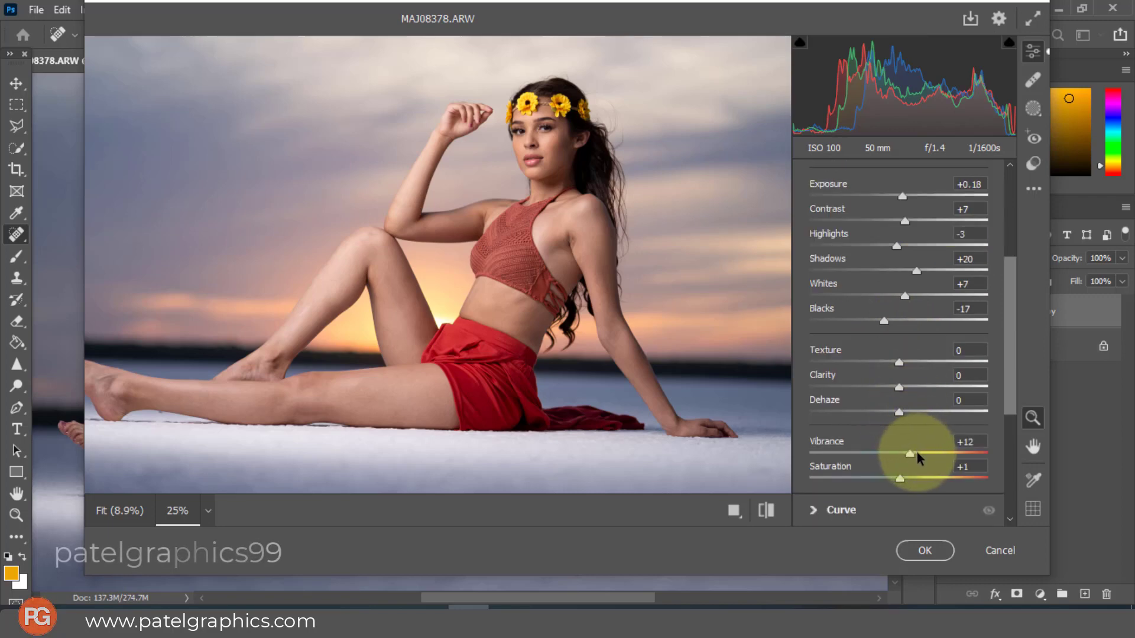
left_click_drag(909, 451, 929, 453)
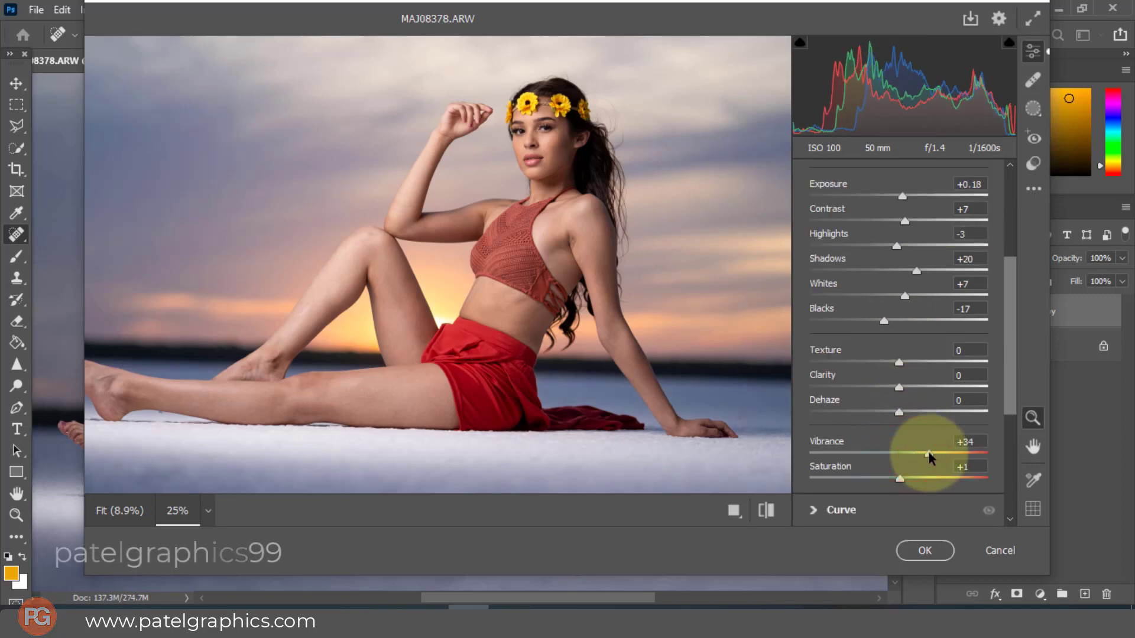
- Lower the Highlights to -69 in the Basic adjustments
left_click_drag(898, 245, 841, 242)
- Set the Oranges luminance to +21 in the Color Mixer after trying variations of the orange tones
scroll(930, 448, "down", 5)
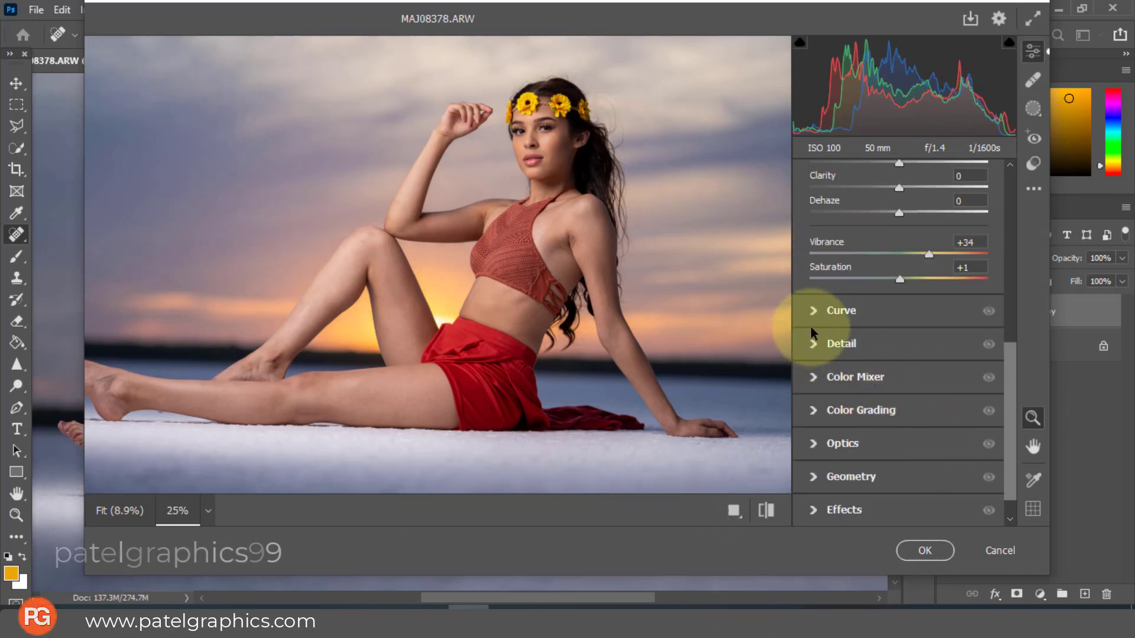
left_click(814, 376)
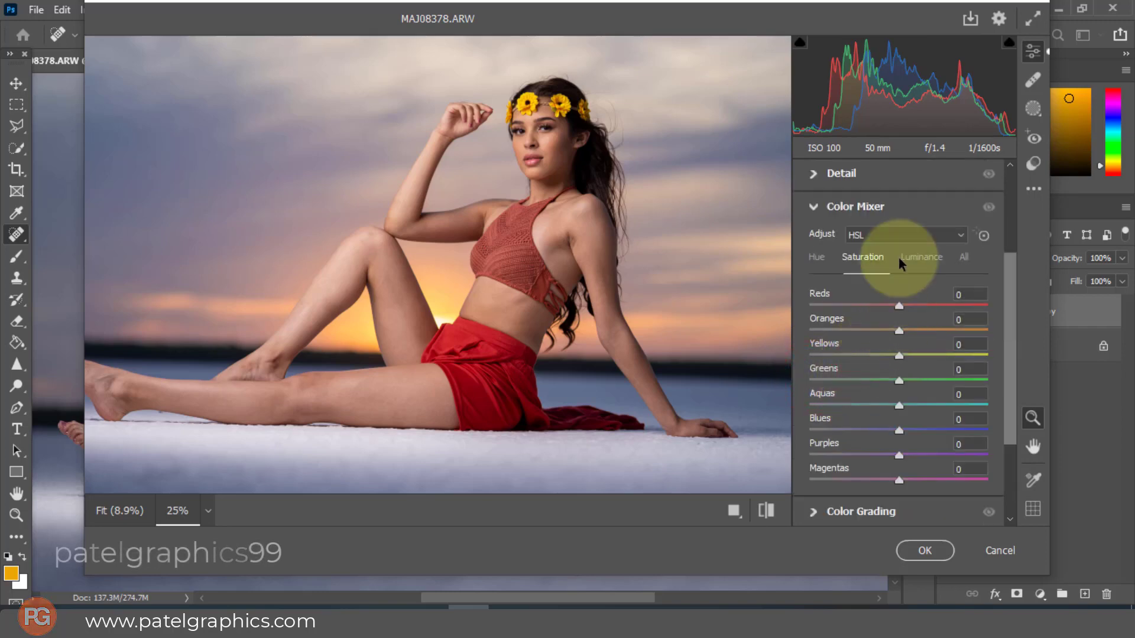
left_click(913, 256)
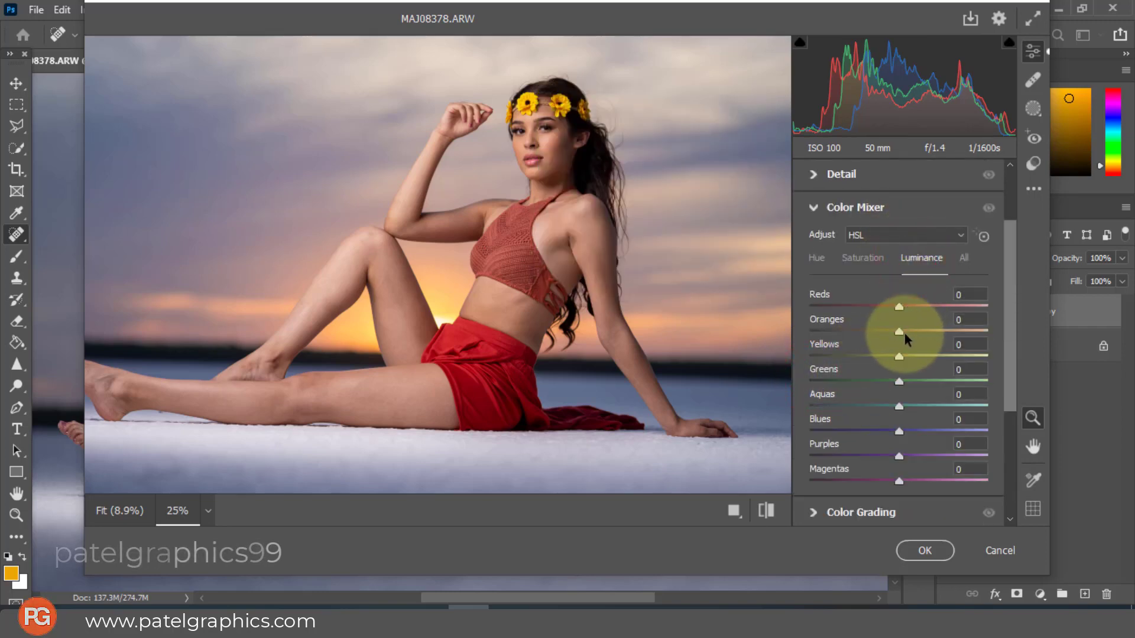
left_click_drag(899, 331, 890, 333)
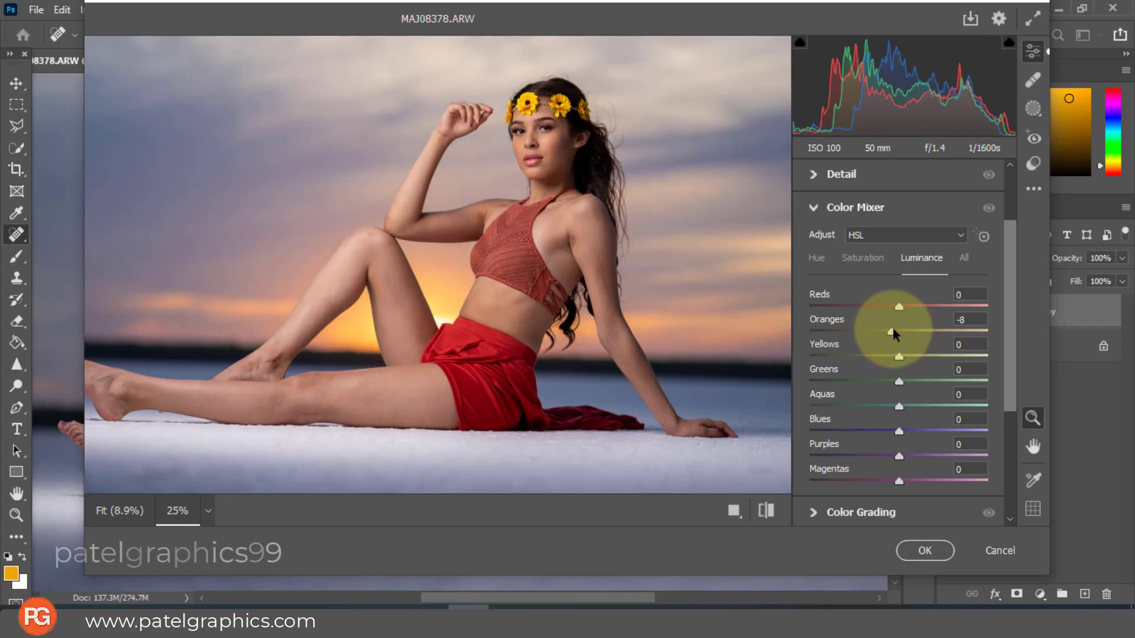
left_click(872, 258)
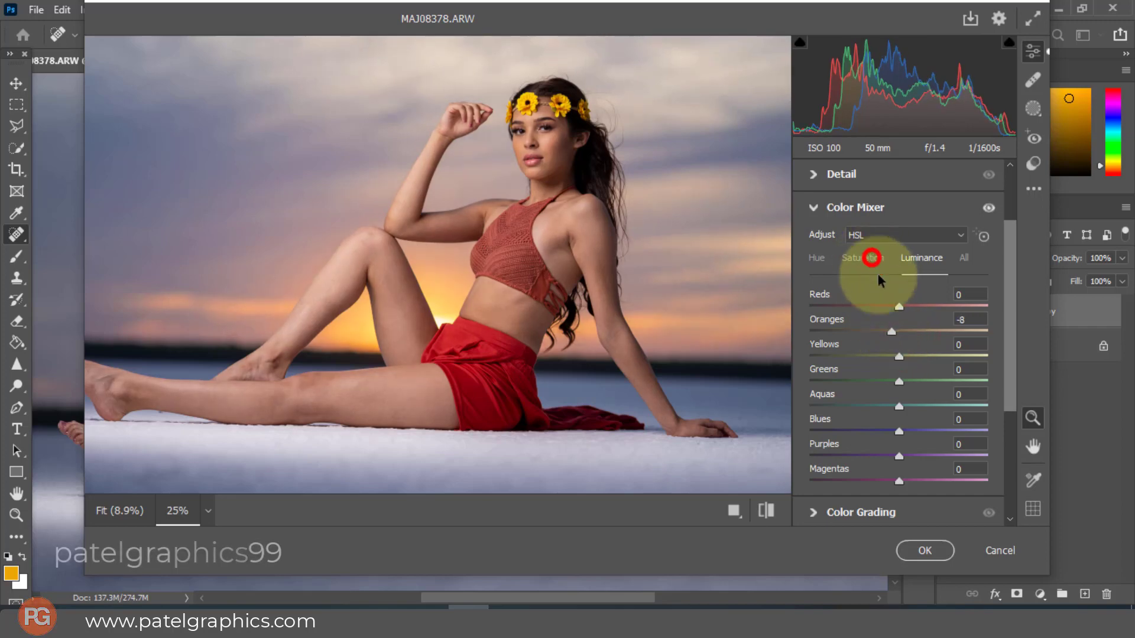
left_click_drag(913, 328, 895, 331)
left_click(906, 256)
left_click(818, 260)
left_click(912, 258)
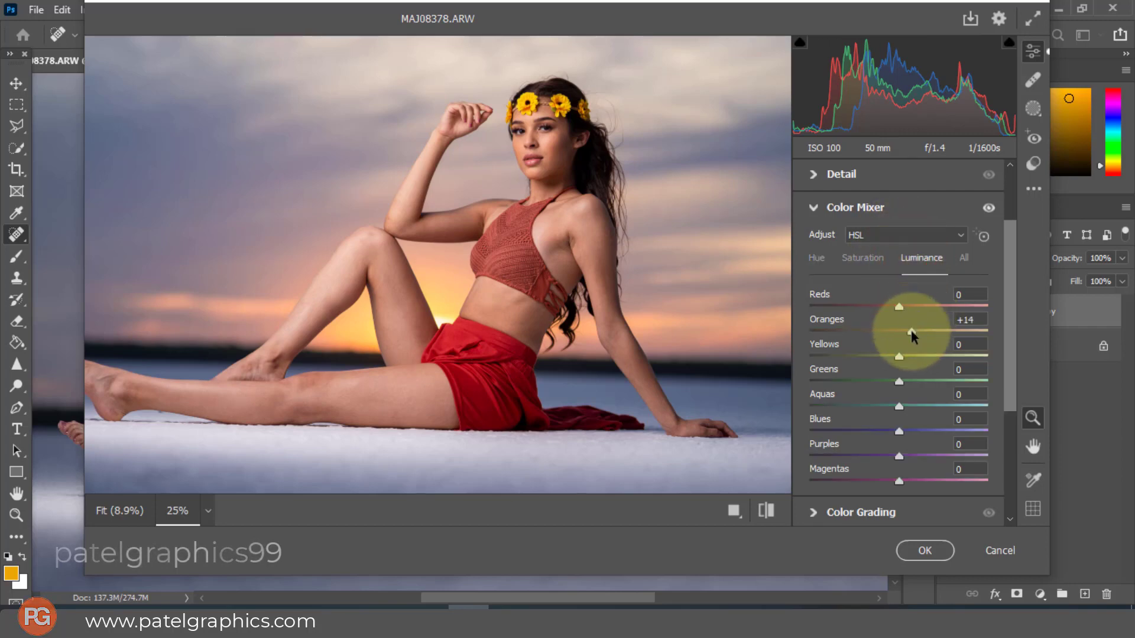
left_click_drag(910, 328, 921, 336)
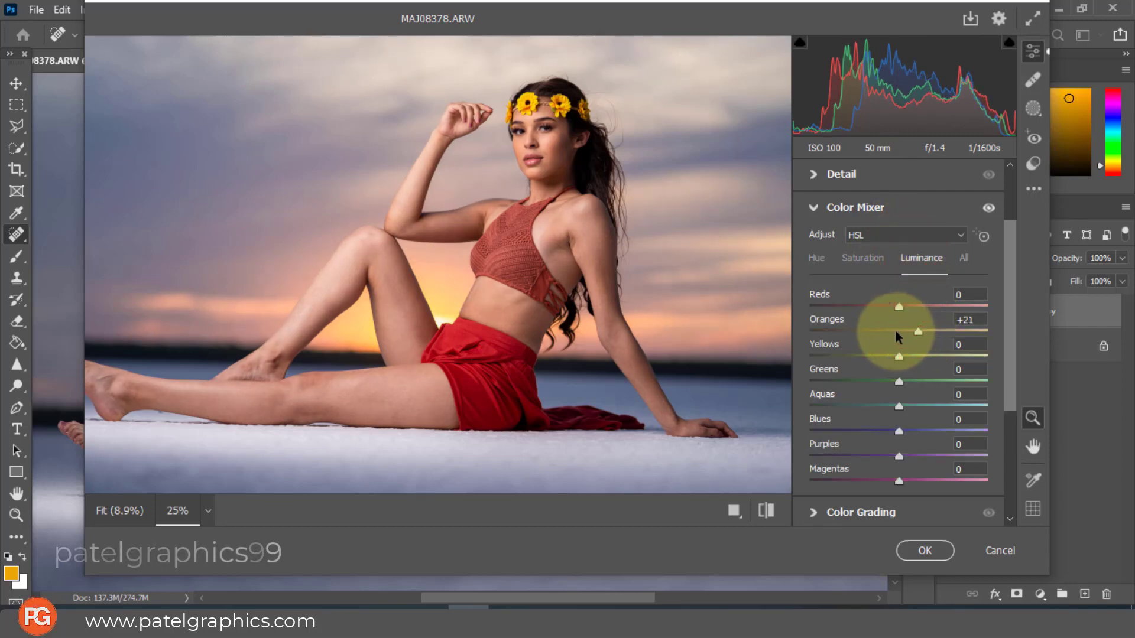
- Set the Color Grading luminance to -5 for the shadows, about 24 for the highlights and -18 for the midtones
scroll(895, 330, "down", 3)
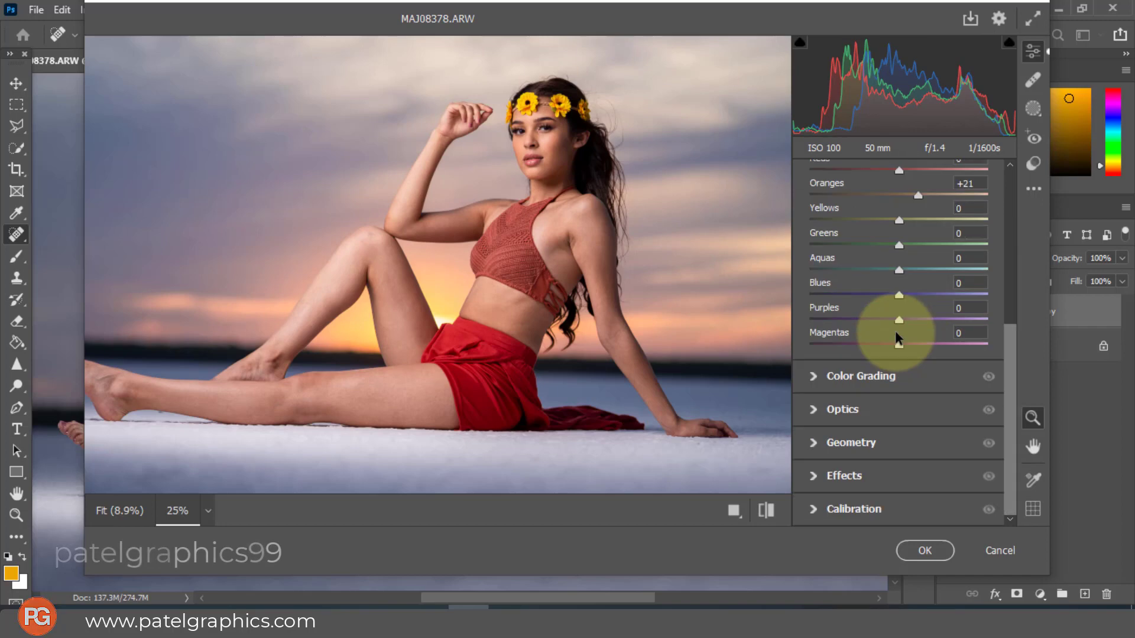
left_click(814, 377)
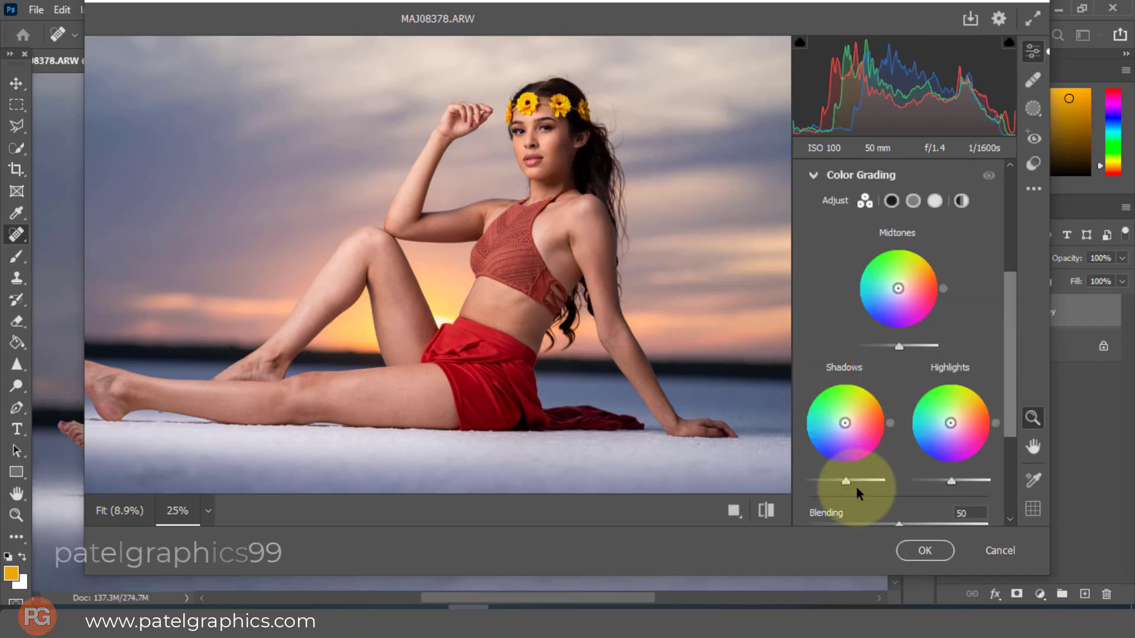
left_click_drag(857, 481, 844, 477)
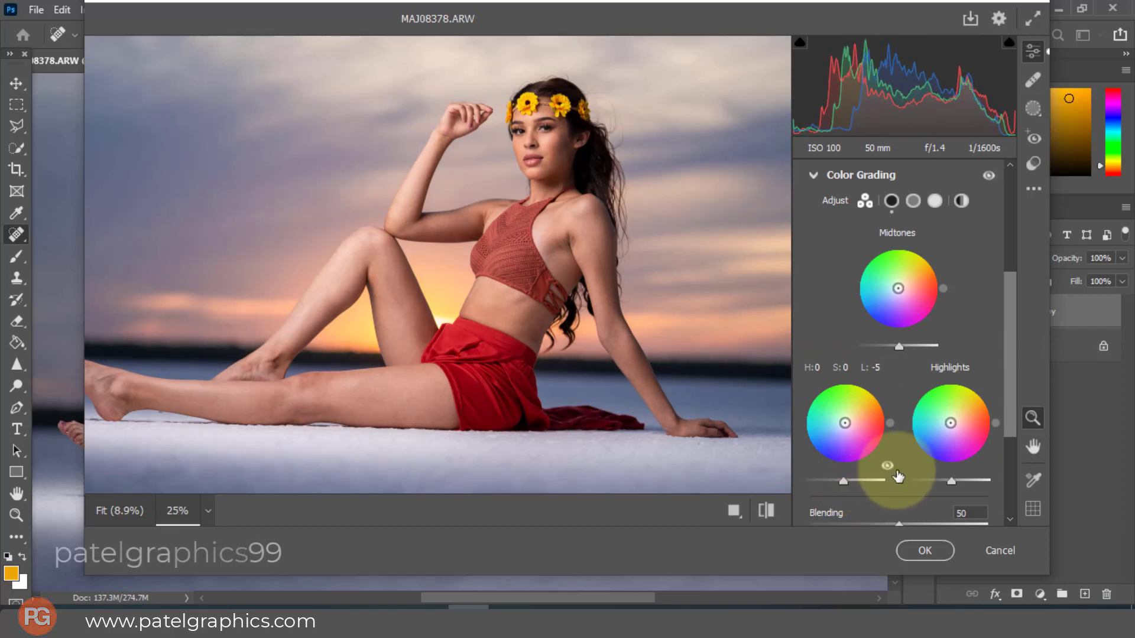
left_click_drag(952, 483, 960, 481)
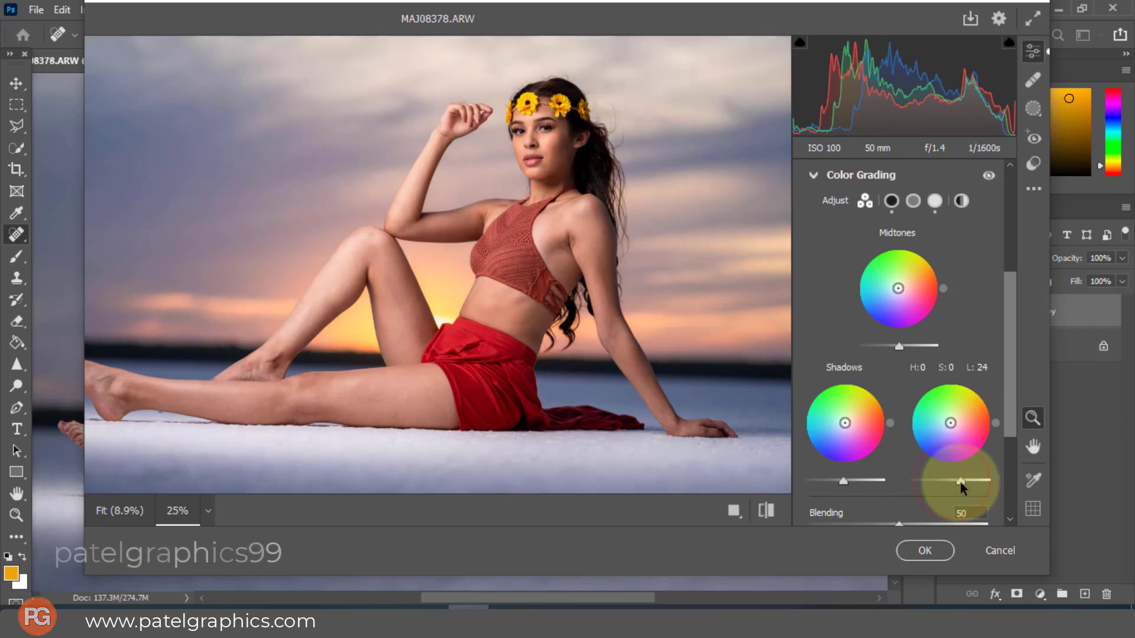
mouse_move(900, 348)
left_mouse_down()
mouse_move(910, 347)
mouse_move(892, 348)
left_mouse_up()
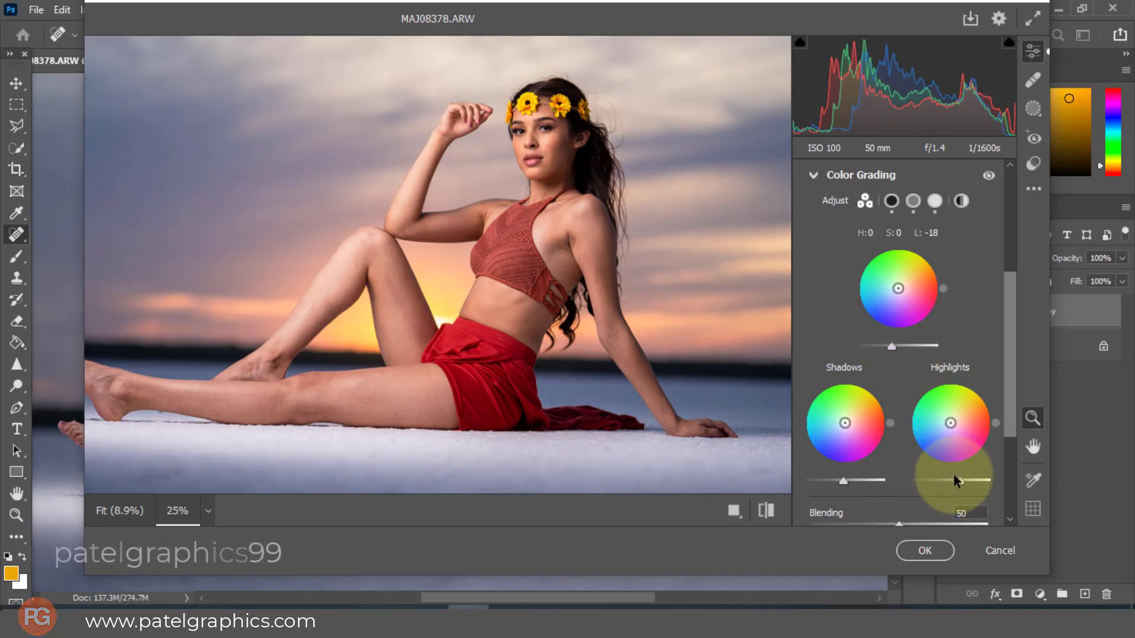
mouse_move(959, 482)
left_mouse_down()
mouse_move(949, 481)
mouse_move(960, 484)
left_mouse_up()
- Slightly darken the photo's edges with a small negative Vignetting in the Effects adjustments
scroll(860, 437, "down", 5)
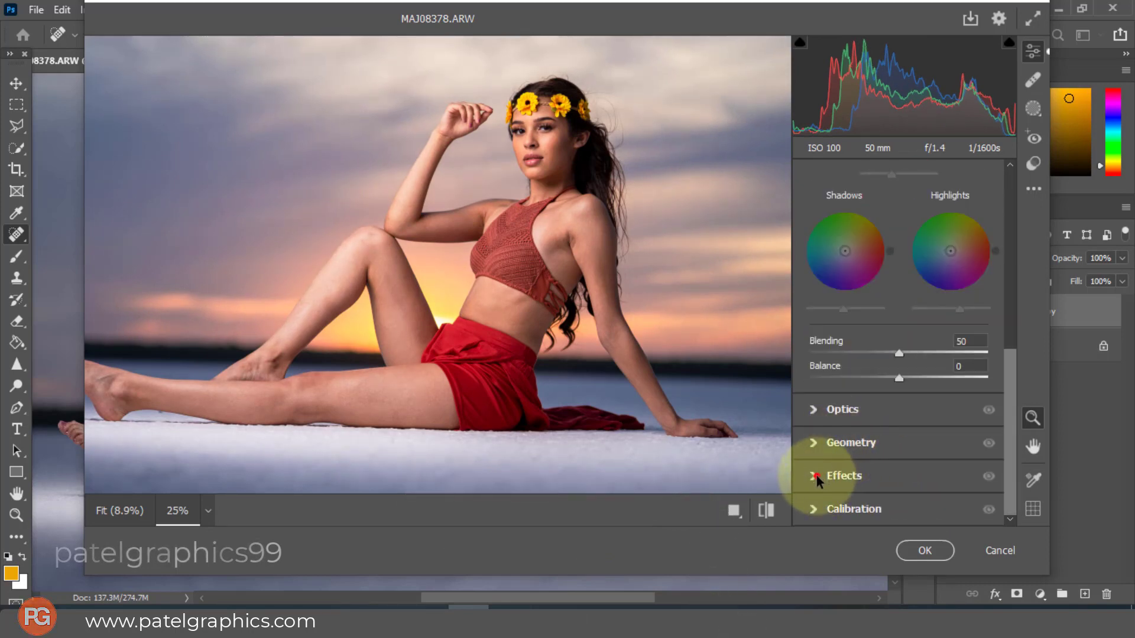
left_click(816, 475)
left_click_drag(898, 479, 892, 480)
- Set the Blue Primary hue to -3 and its saturation to +38 in the Calibration adjustments
left_click(814, 510)
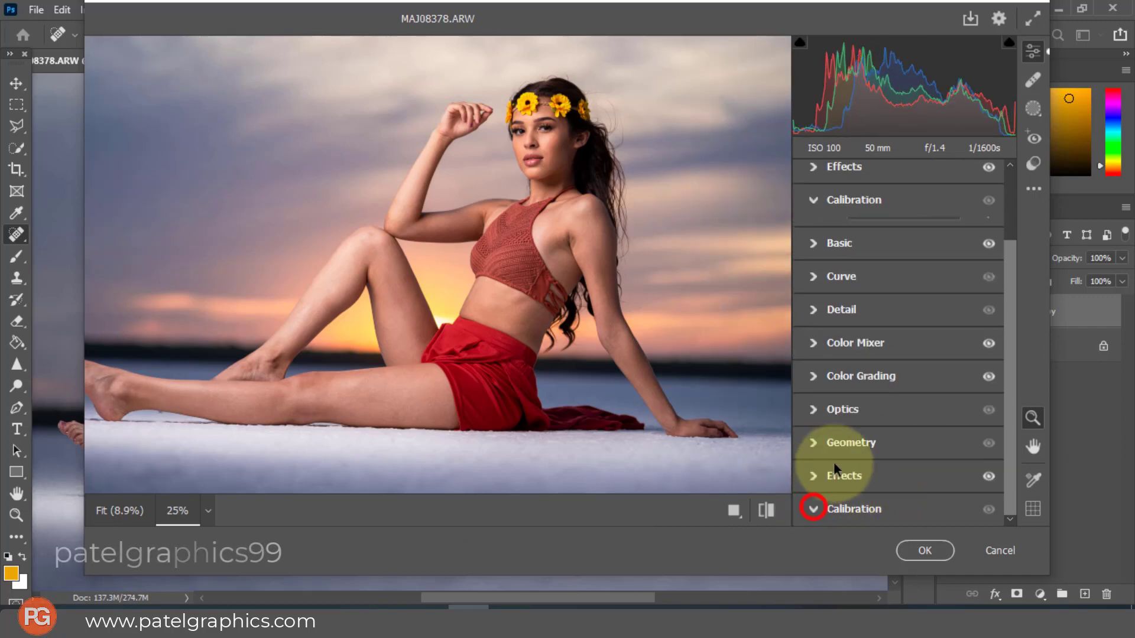
left_click_drag(899, 509, 938, 515)
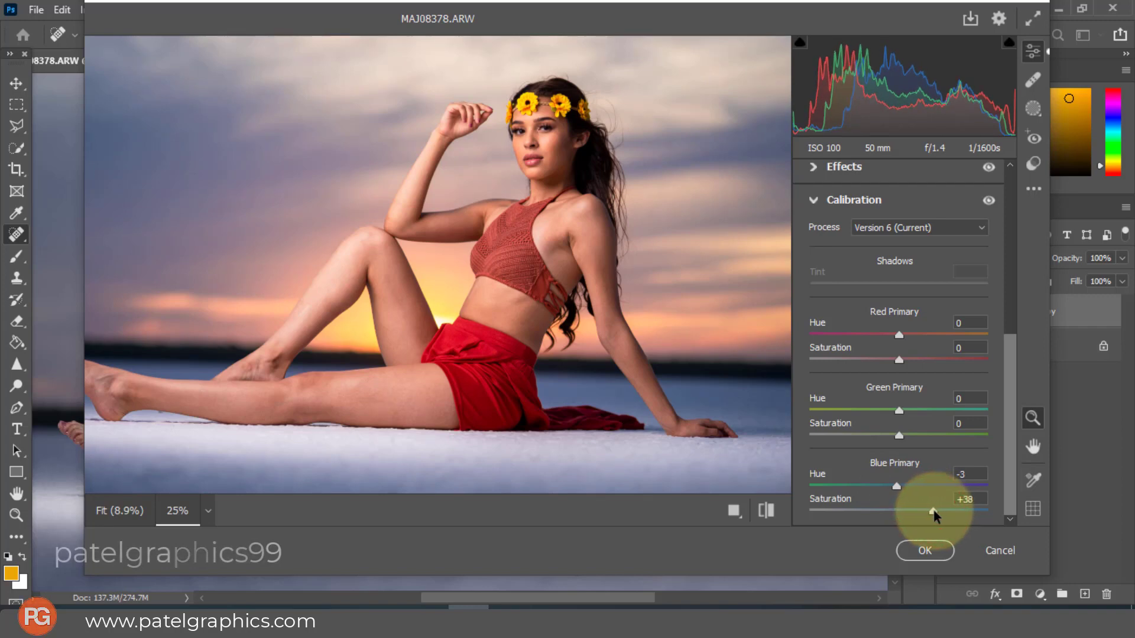
- Raise the Oranges saturation to +13 in the Color Mixer
scroll(950, 362, "up", 15)
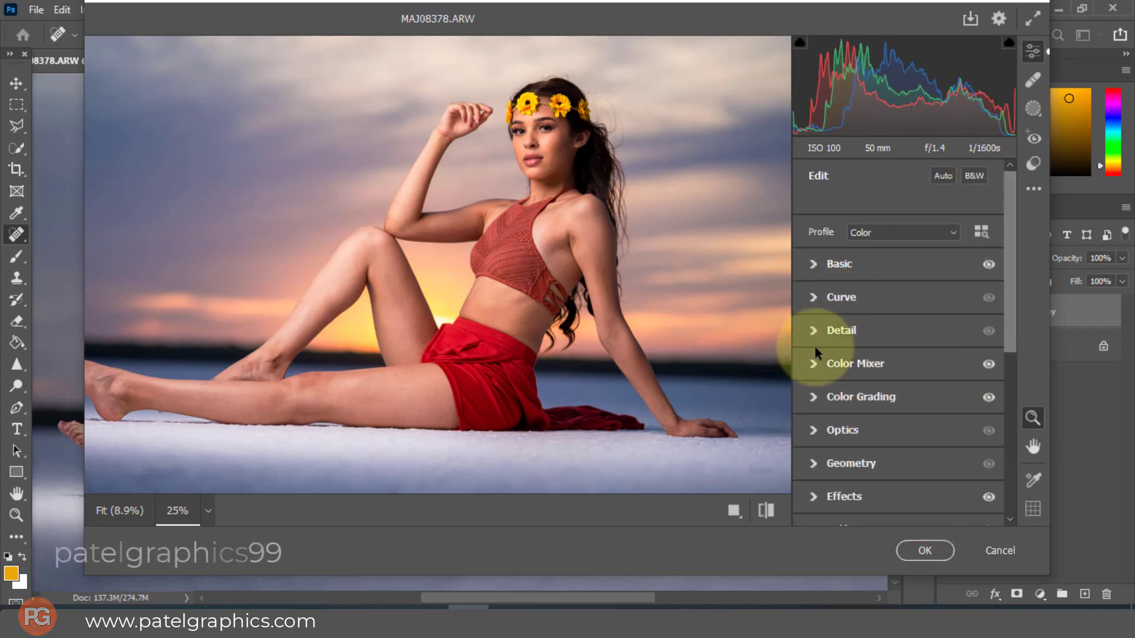
left_click(816, 365)
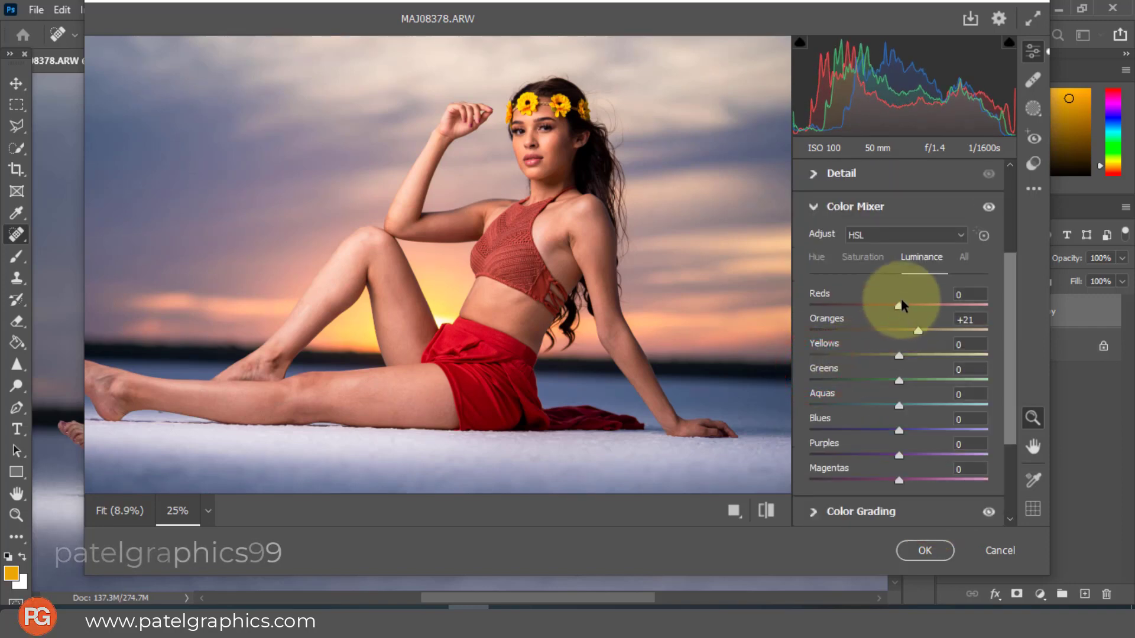
left_click(872, 259)
left_click_drag(909, 333, 911, 334)
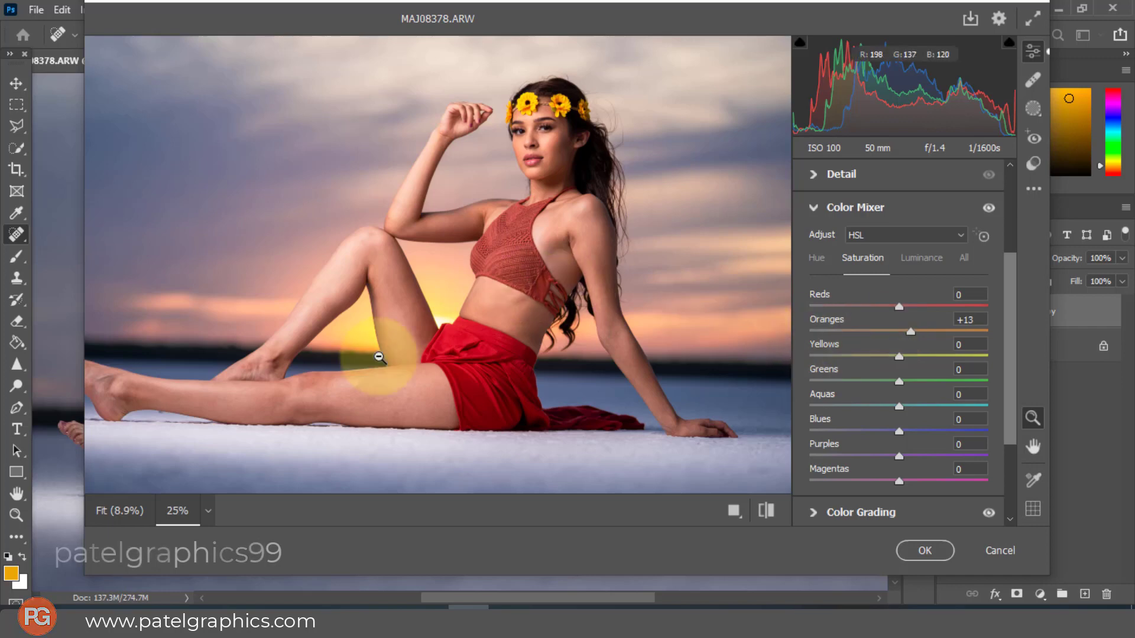
- Show the whole figure at 12% and cool the white balance by setting the Temperature to -10
left_click(208, 511)
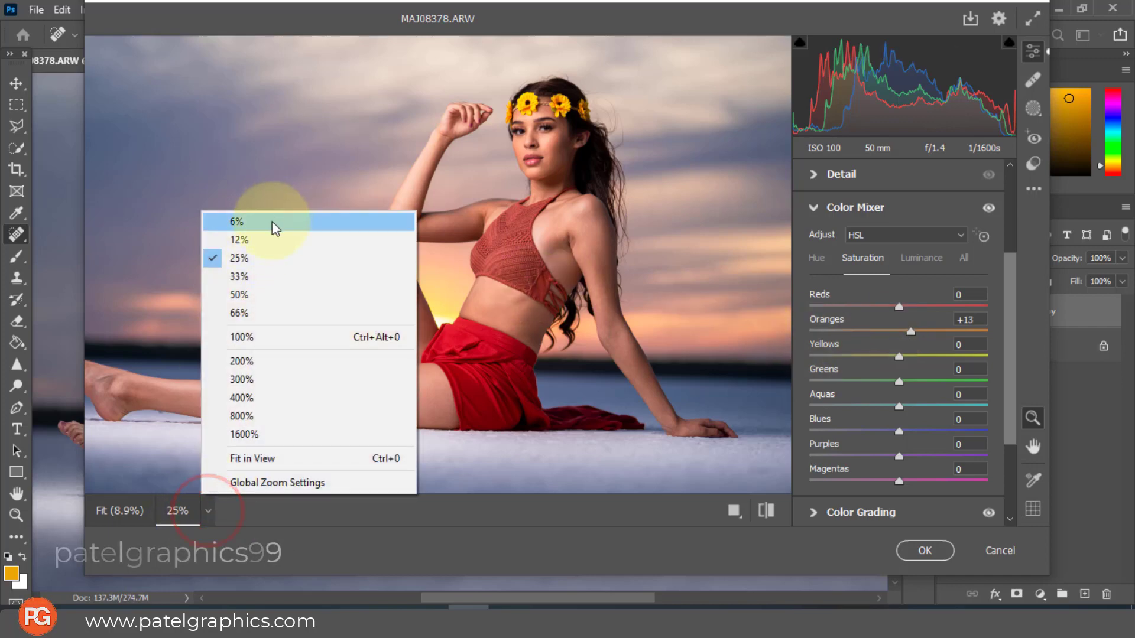
left_click(271, 221)
left_click(195, 512)
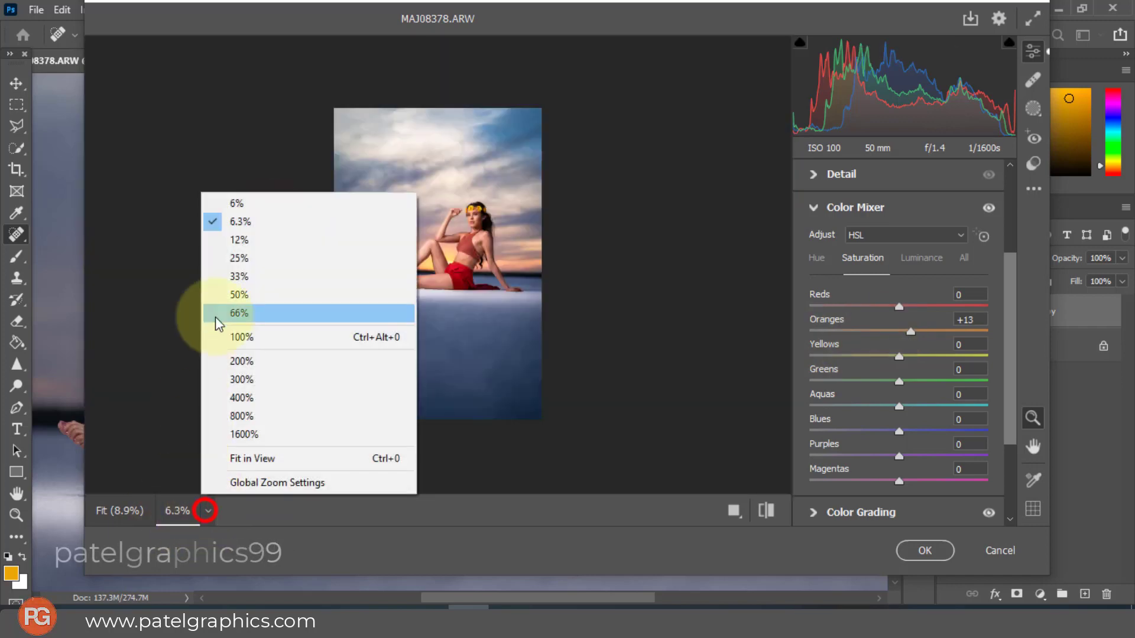
left_click(247, 241)
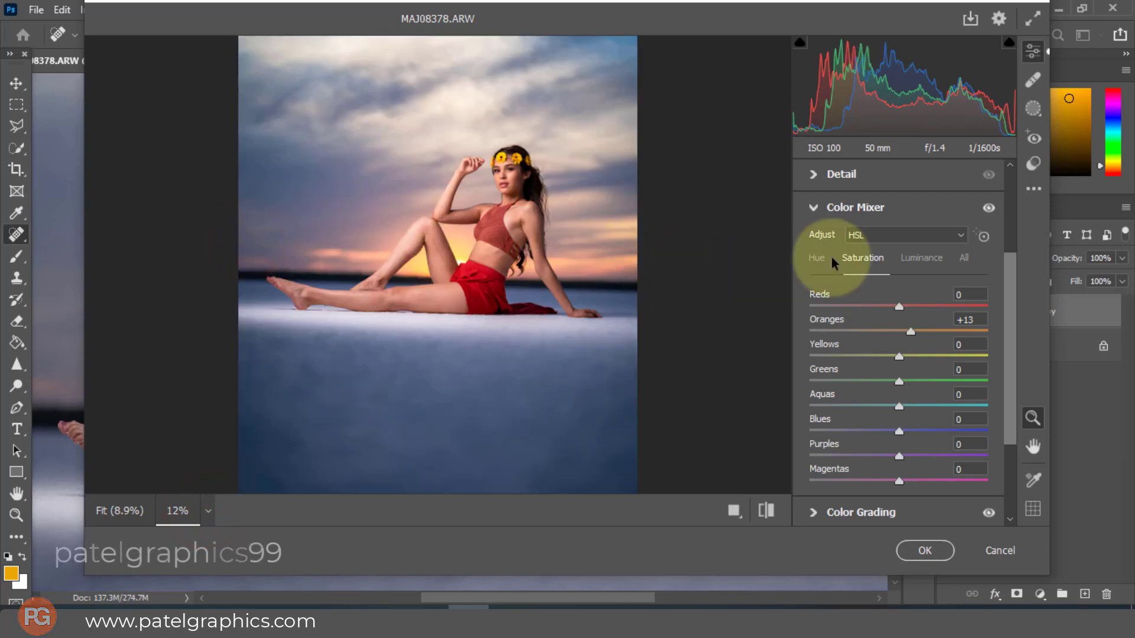
scroll(946, 355, "up", 3)
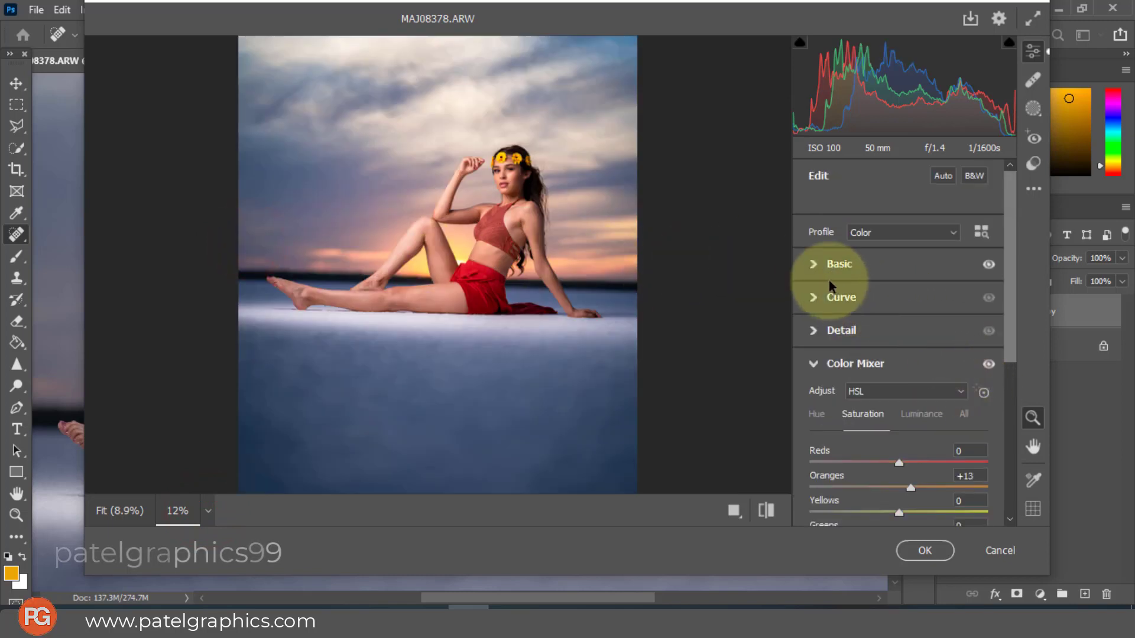
left_click(813, 263)
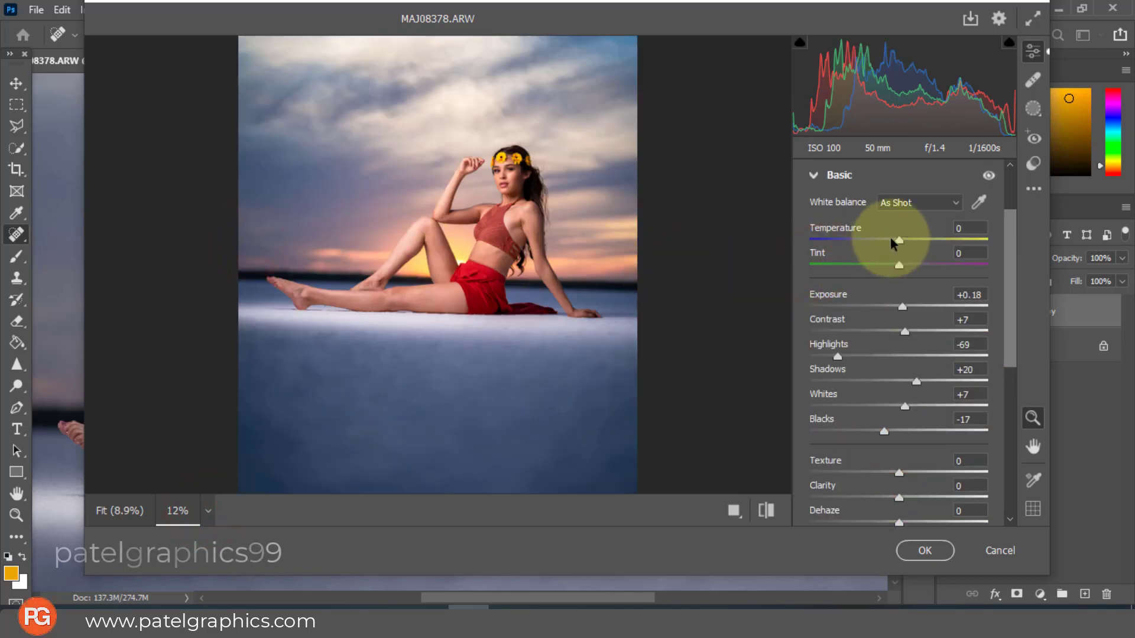
left_click_drag(899, 239, 895, 243)
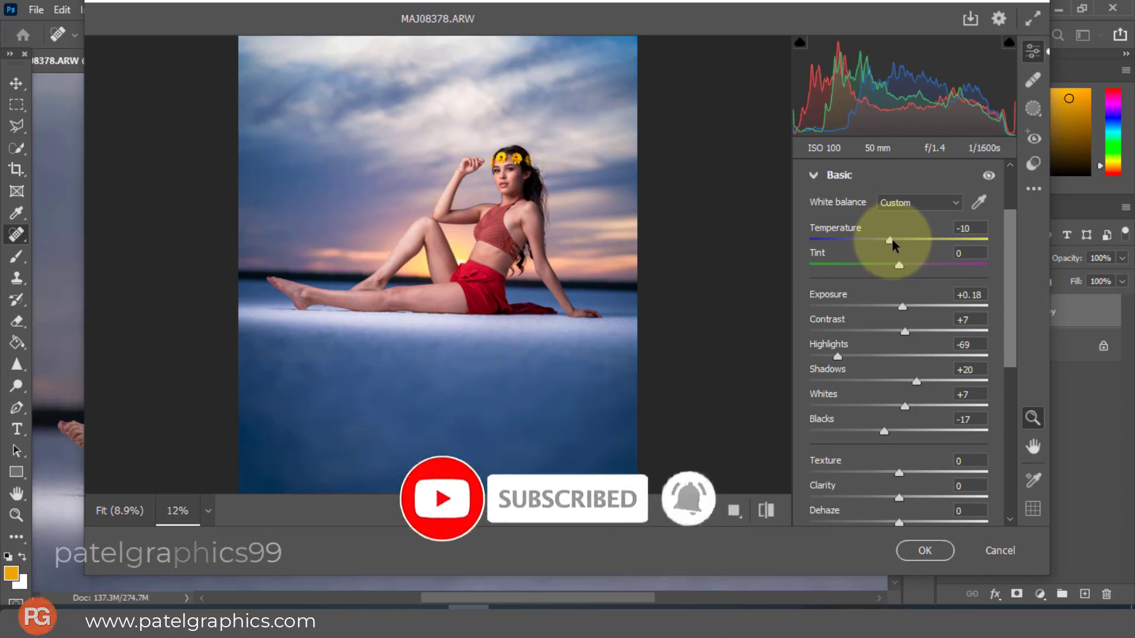
- Raise the Vibrance to +41 and the Clarity to +12 in the Basic adjustments
scroll(903, 298, "down", 5)
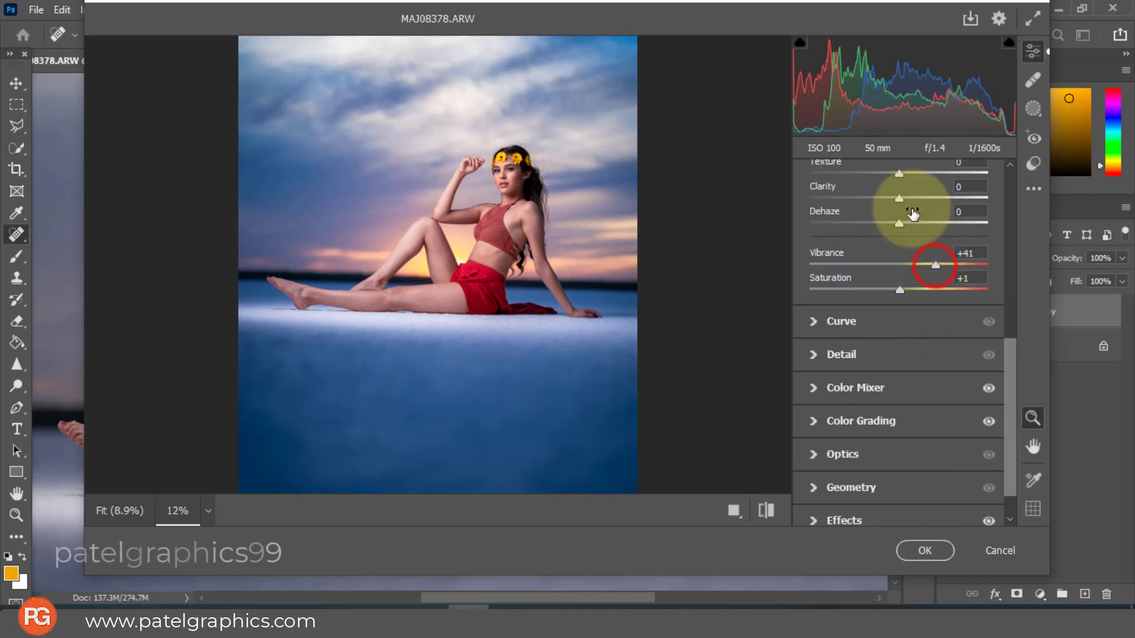
left_click_drag(909, 199, 911, 220)
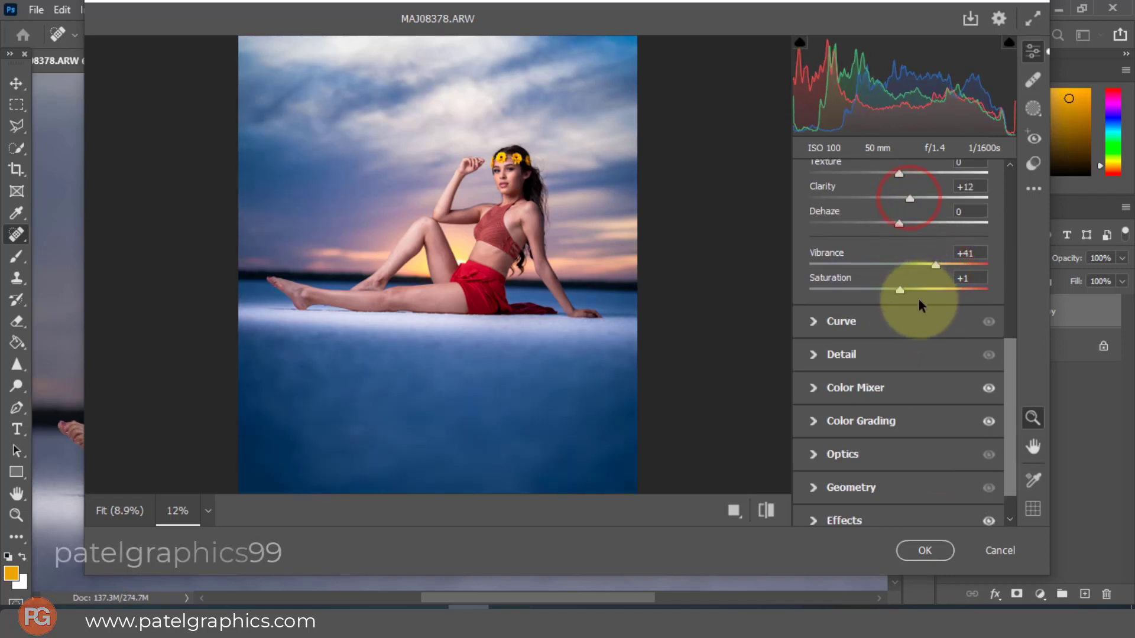
- Raise the Color Grading luminance to 60 for the highlights and 5 for the midtones
scroll(919, 300, "down", 1)
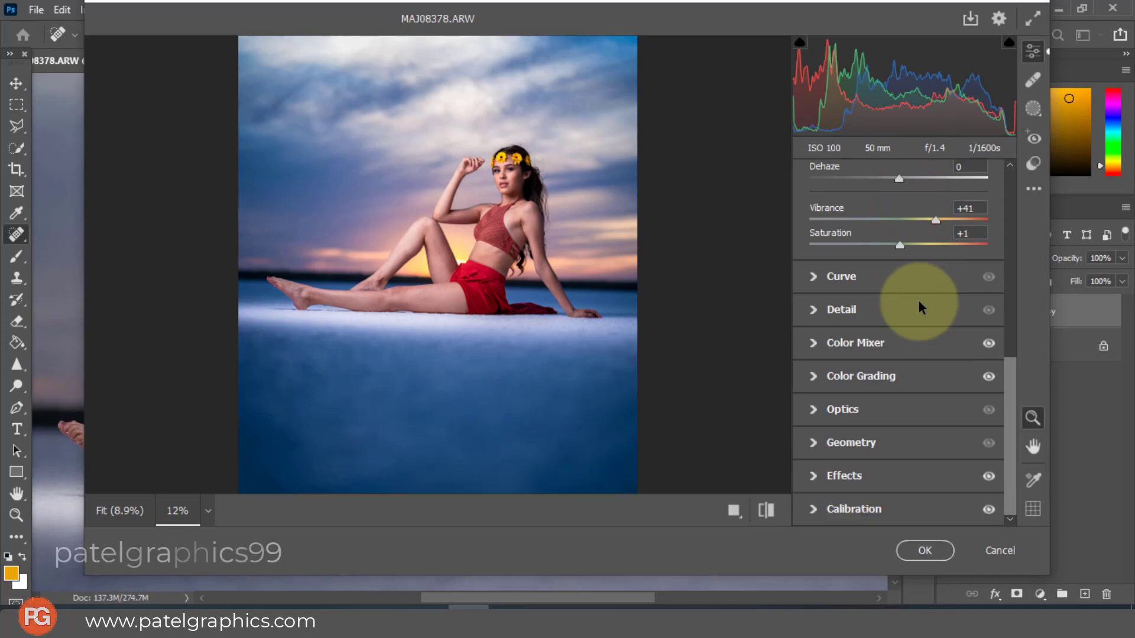
left_click(814, 375)
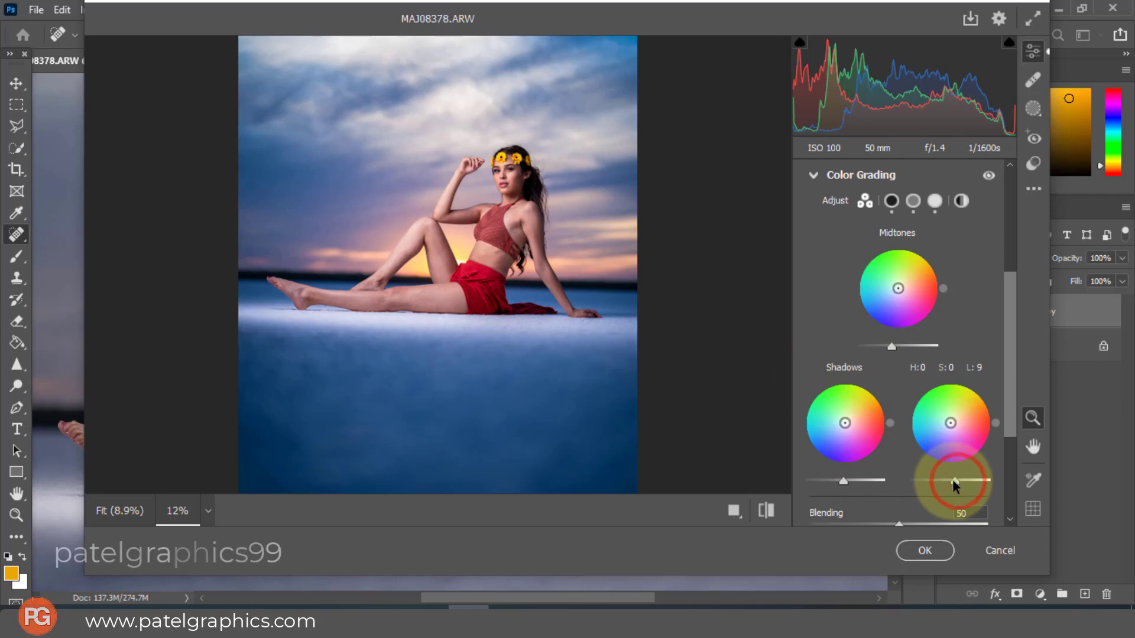
left_click_drag(964, 486, 976, 486)
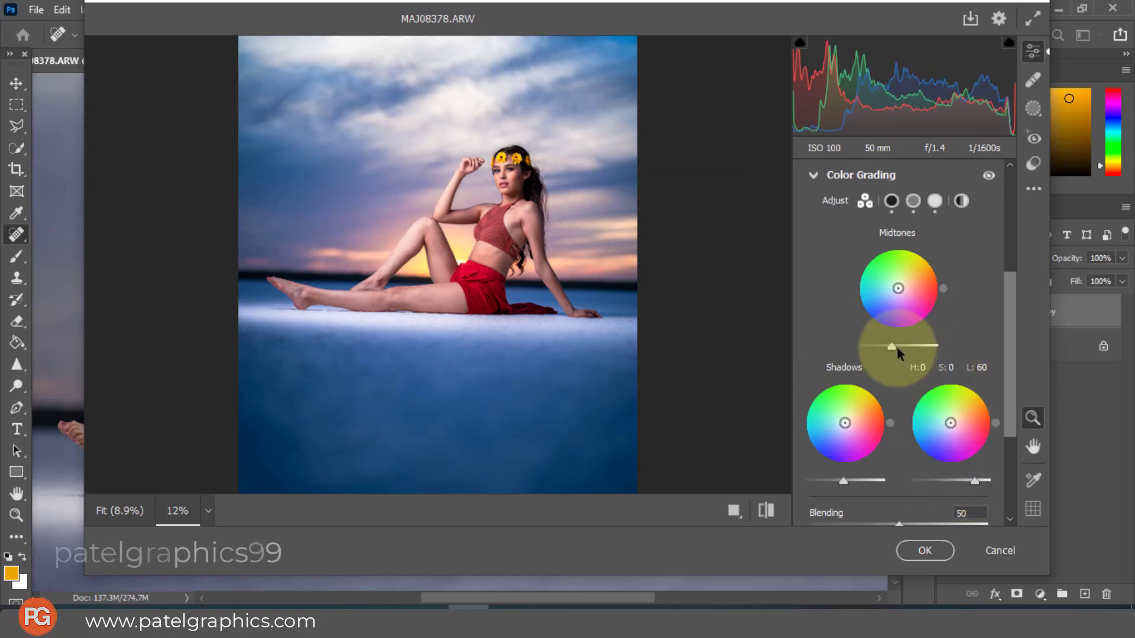
left_click_drag(891, 346, 909, 347)
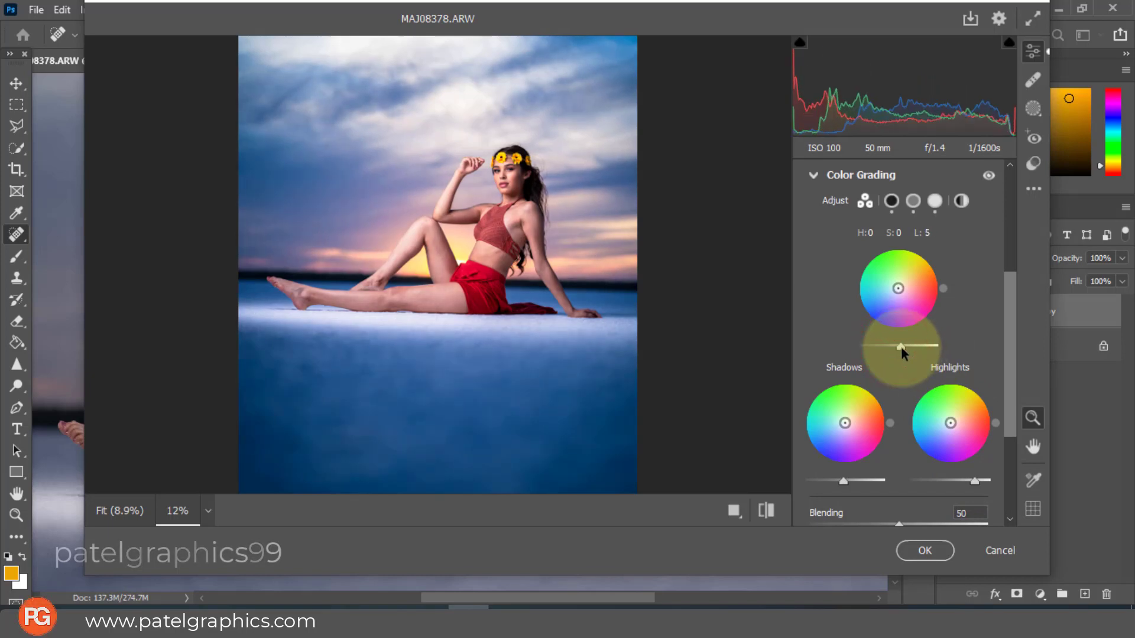
- Set the Oranges saturation to +20 in the Color Mixer
scroll(899, 378, "up", 5)
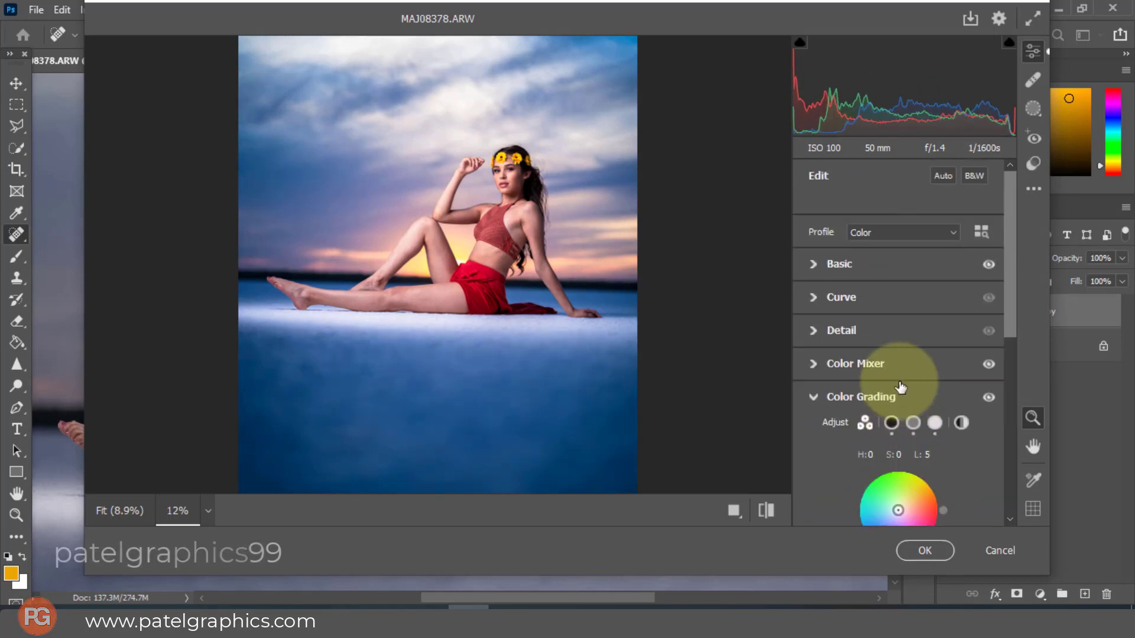
left_click(815, 362)
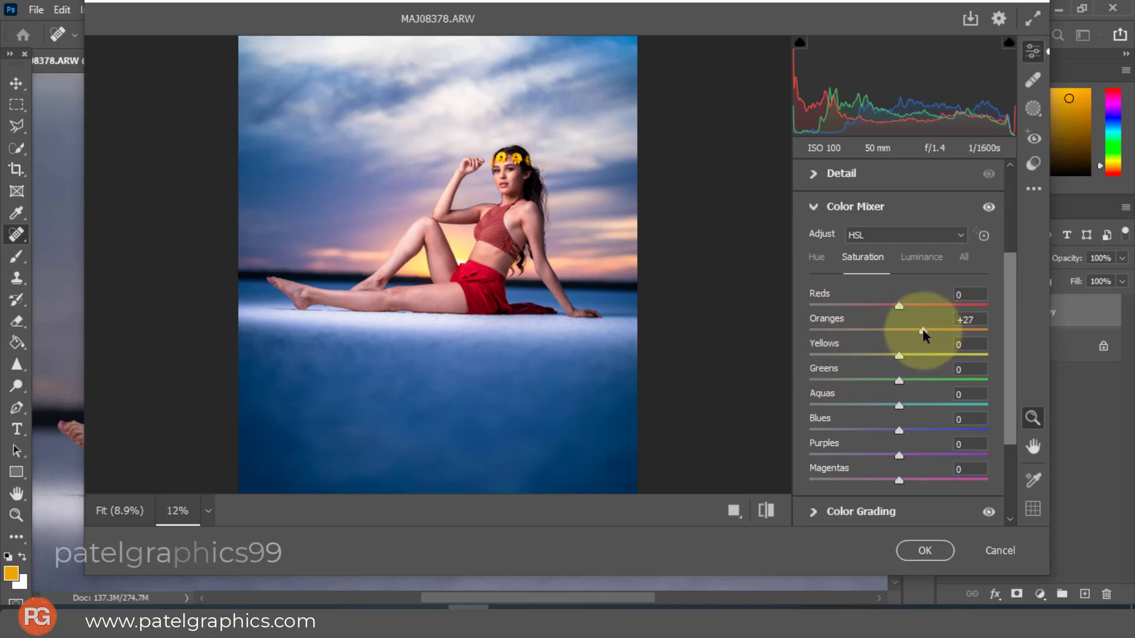
left_click_drag(923, 332, 916, 331)
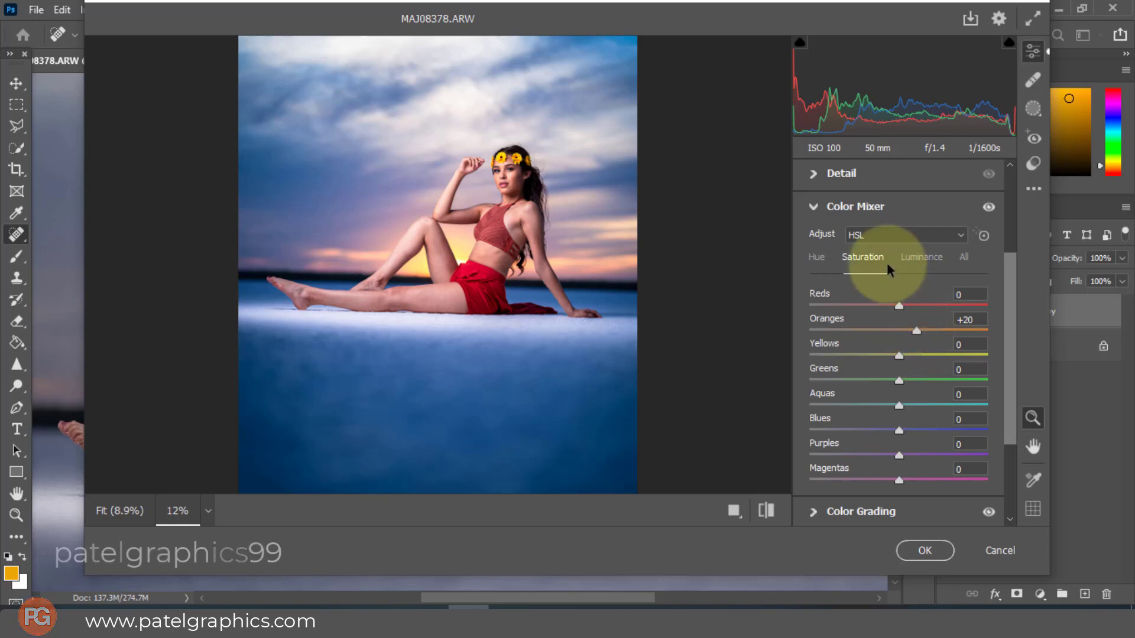
- Shift the Color Mixer hue of the Reds to +15 and of the Oranges to -5
left_click(908, 256)
left_click(809, 260)
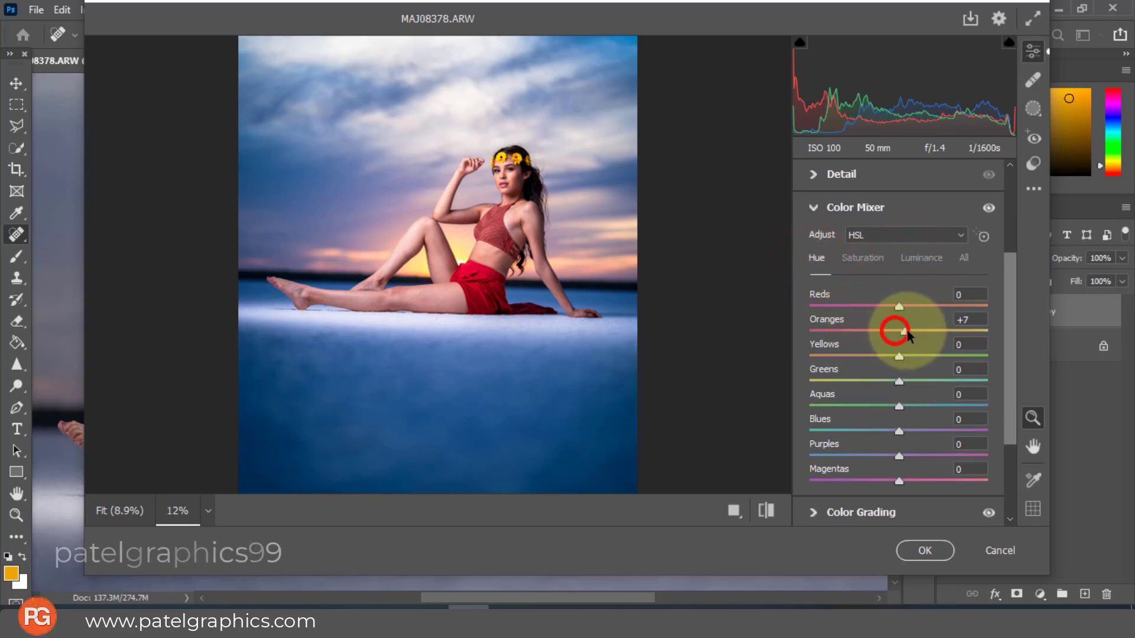
left_click_drag(909, 329, 913, 298)
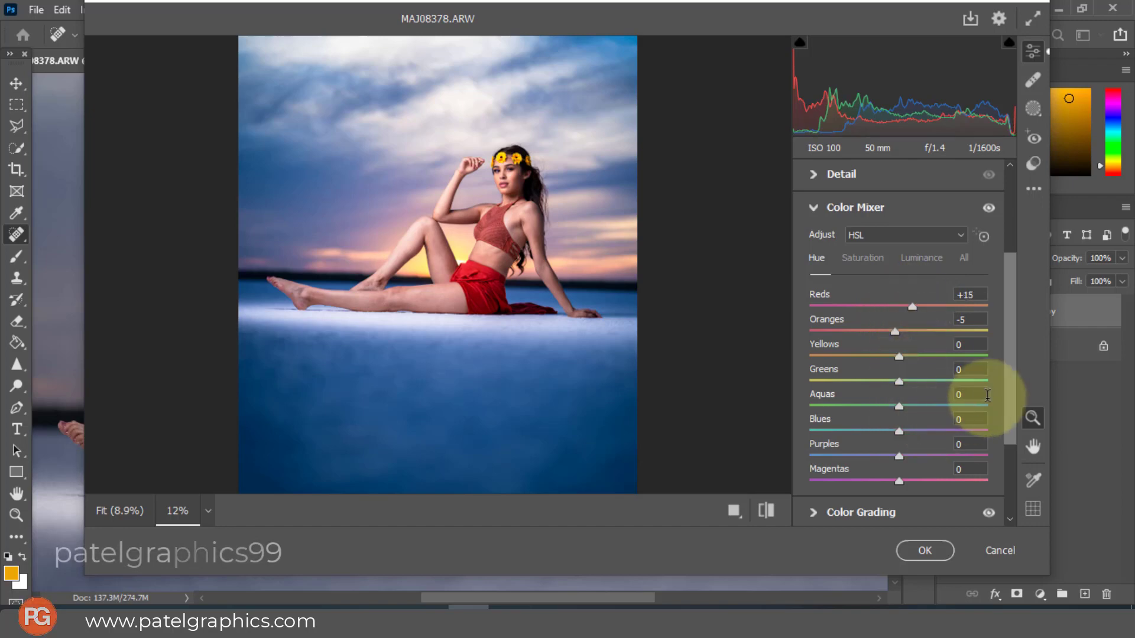
- Set the Temperature to -10 in the Basic adjustments and apply the Camera Raw Filter
left_click_drag(1010, 332, 997, 221)
left_click(818, 265)
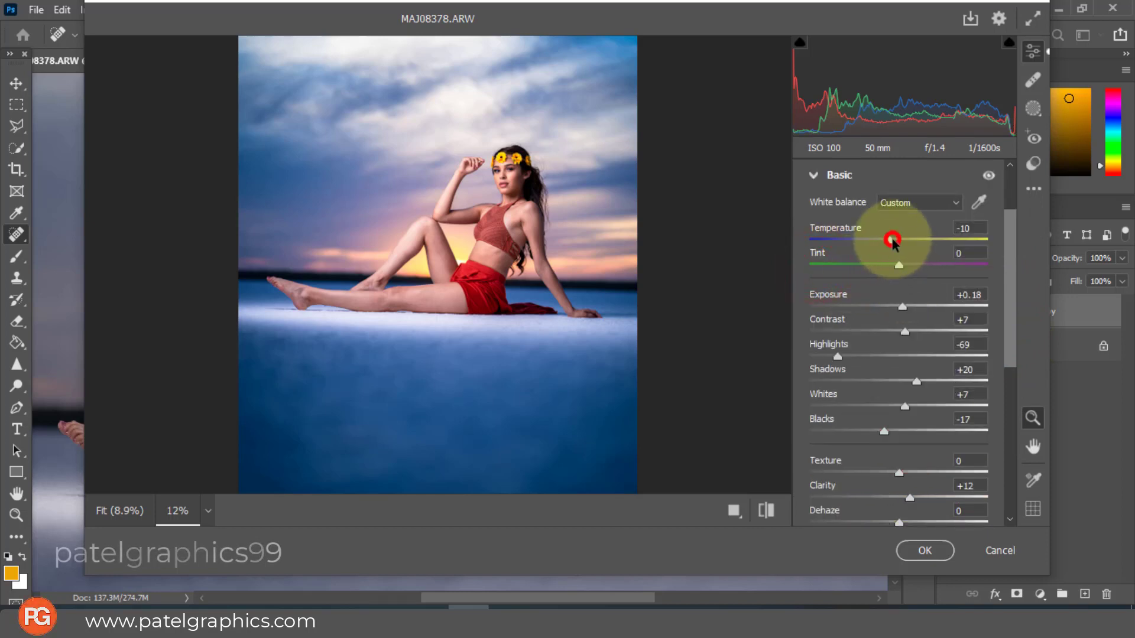
left_click_drag(892, 239, 892, 240)
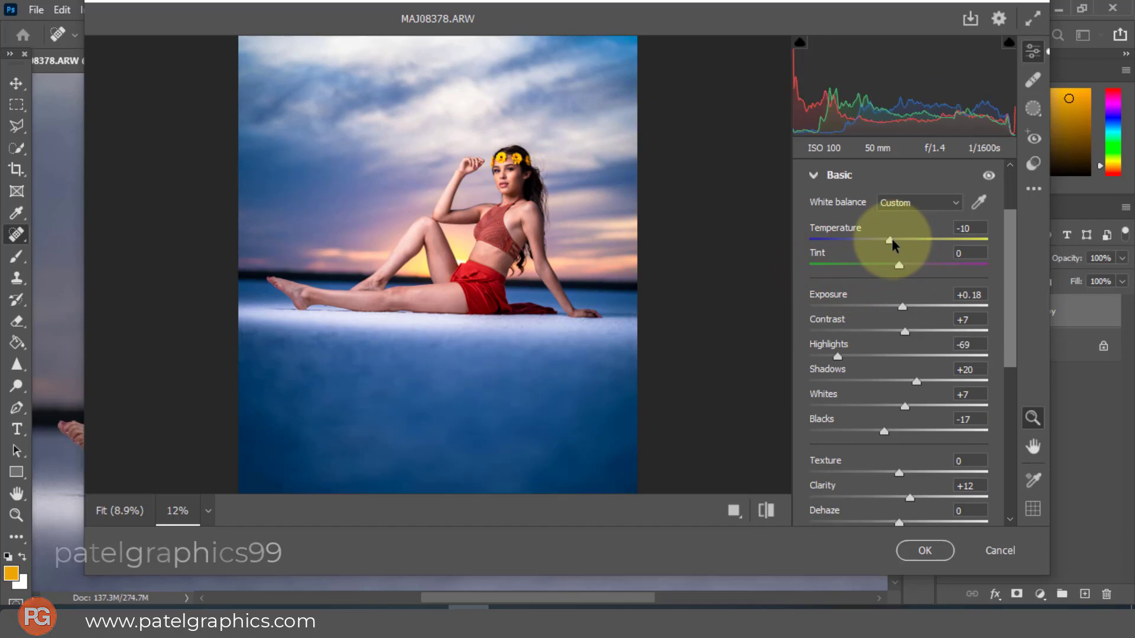
left_click(933, 551)
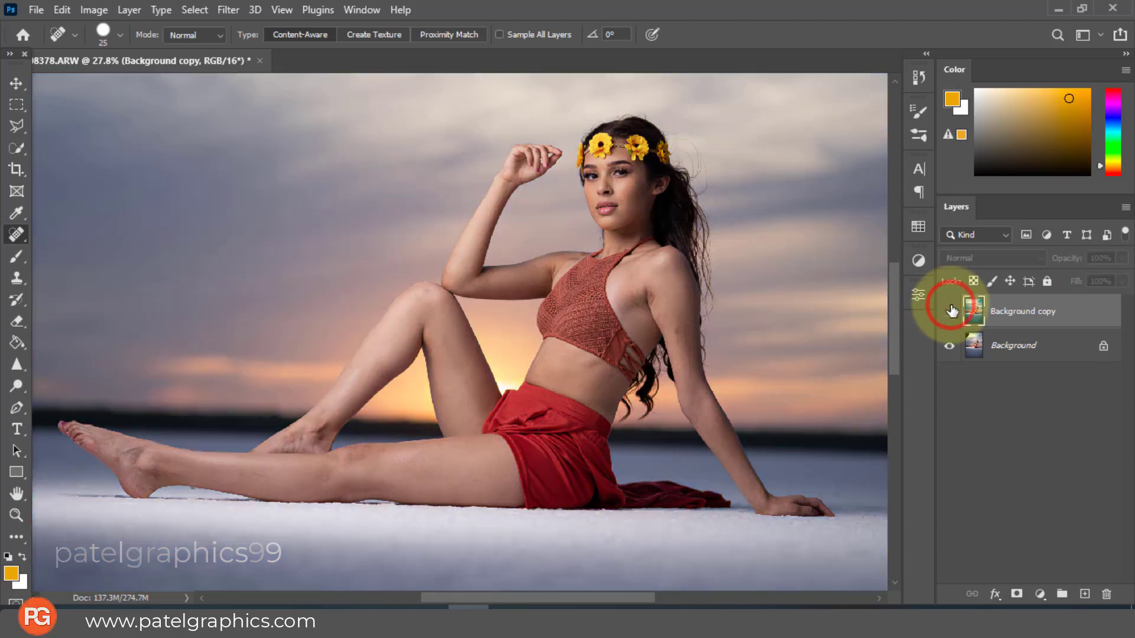
- Toggle the visibility of the Background copy layer to compare the graded photo with the original
left_click(950, 307)
left_click(950, 307)
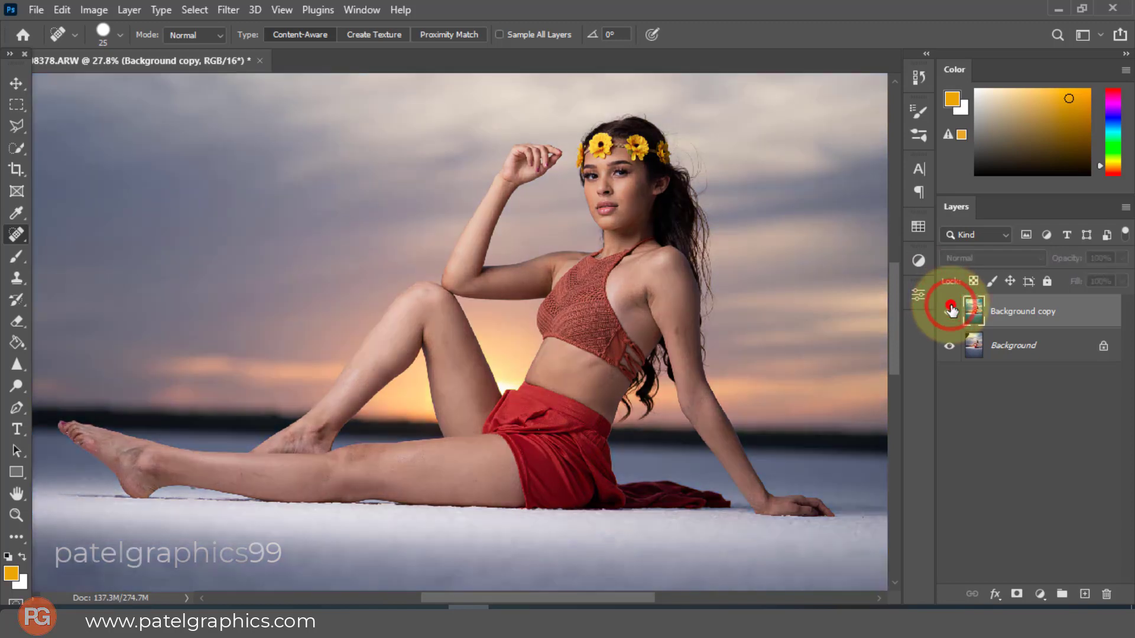
left_click(950, 307)
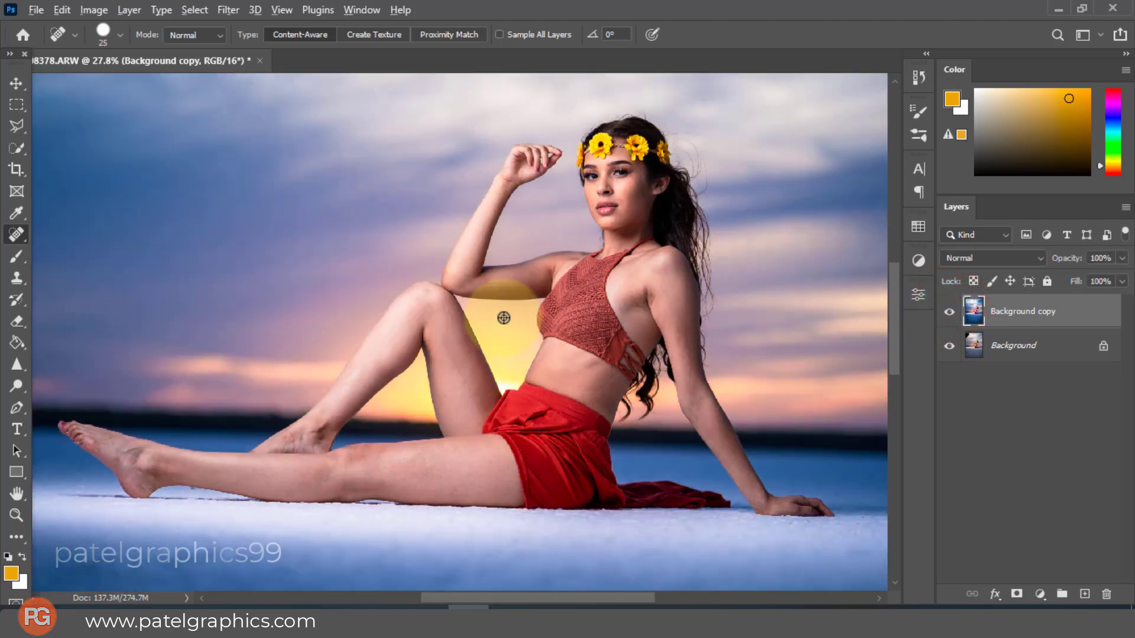
- Smooth the skin of the raised arm from wrist to upper arm with the Mixer Brush sized 45 to 60 px
scroll(499, 216, "up", 4)
scroll(500, 216, "up", 1)
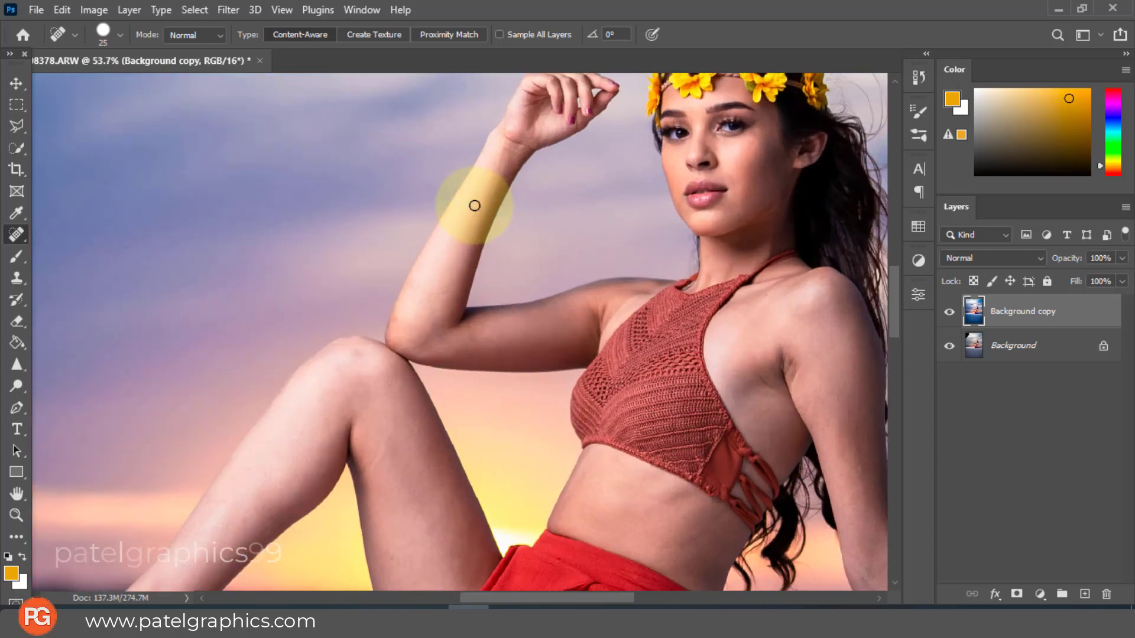
left_click_drag(16, 260, 89, 308)
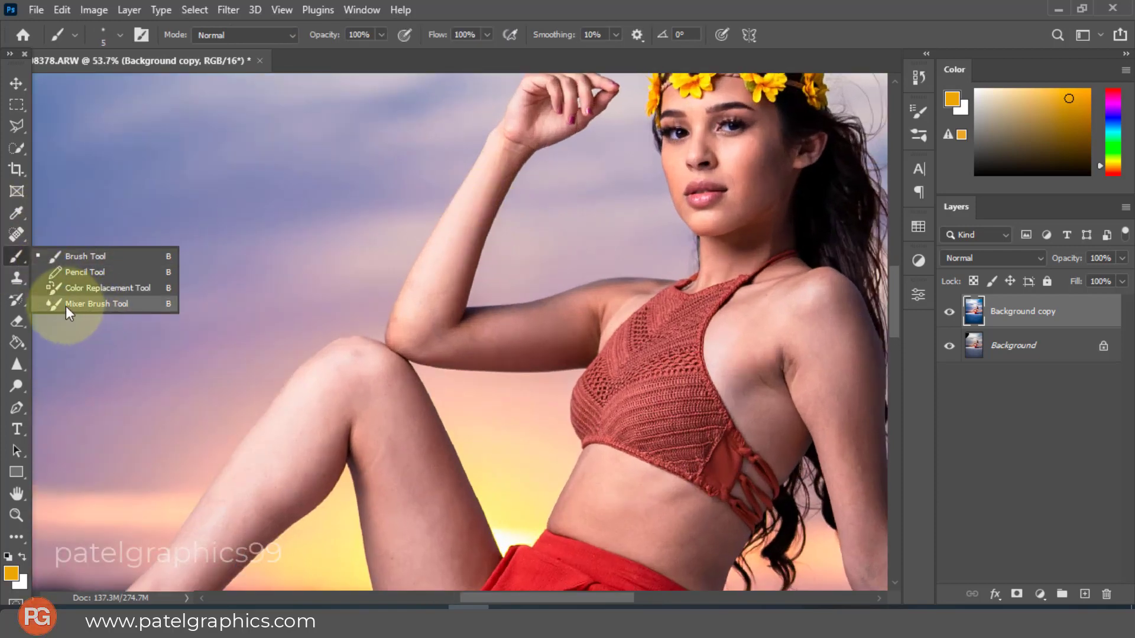
left_click(65, 306)
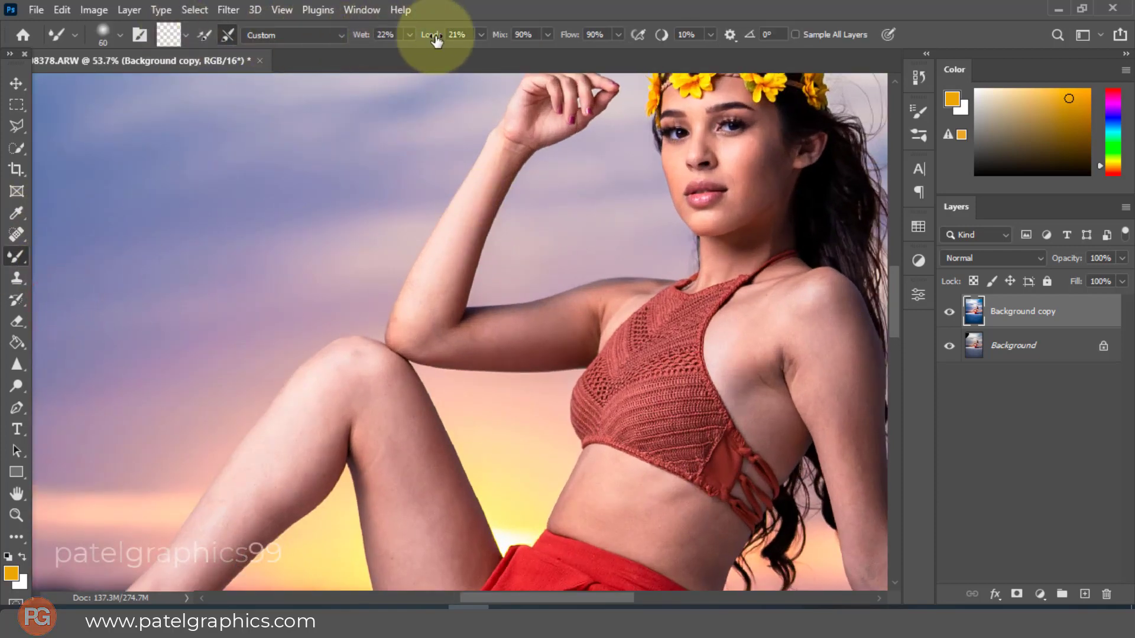
scroll(449, 254, "up", 2)
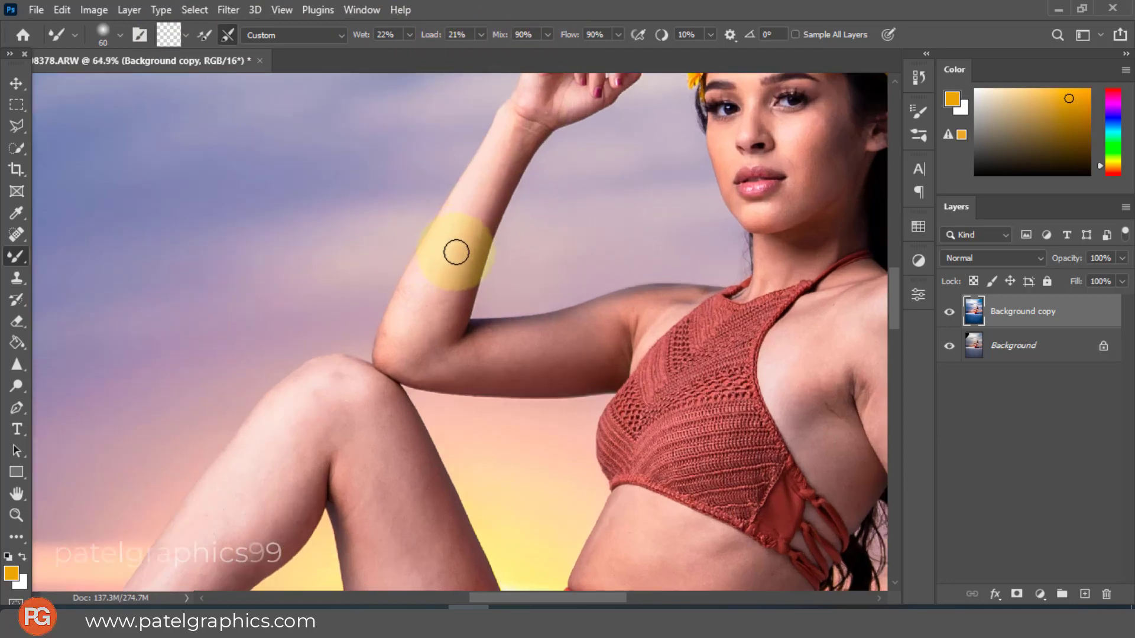
key("bracketleft")
key("bracketleft")
left_click_drag(496, 160, 475, 220)
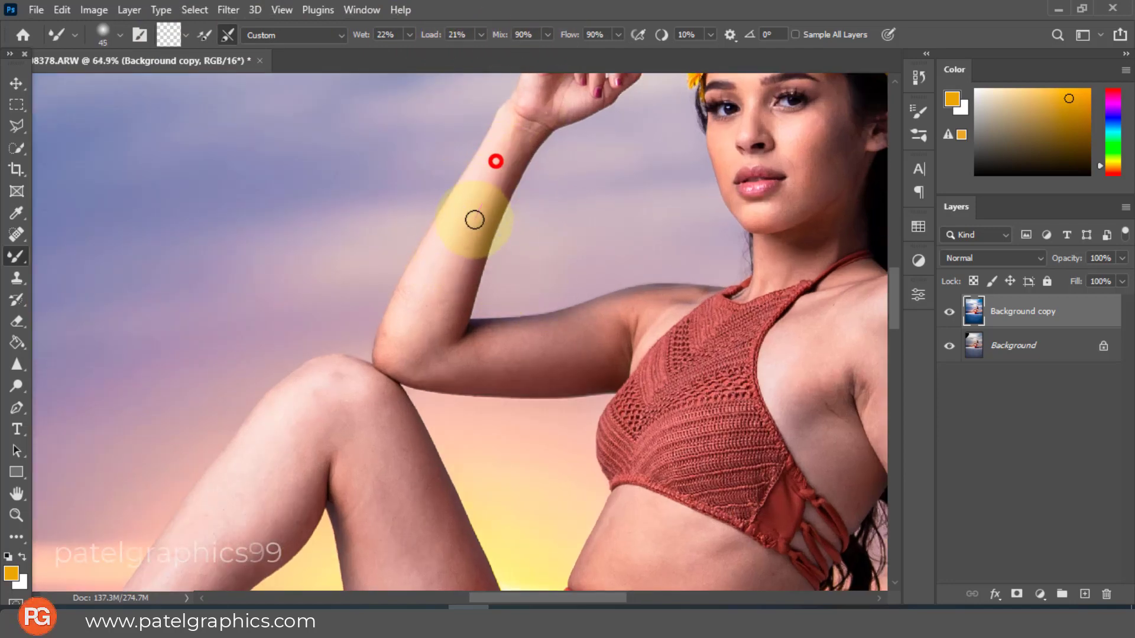
key("bracketright")
left_click_drag(495, 158, 468, 205)
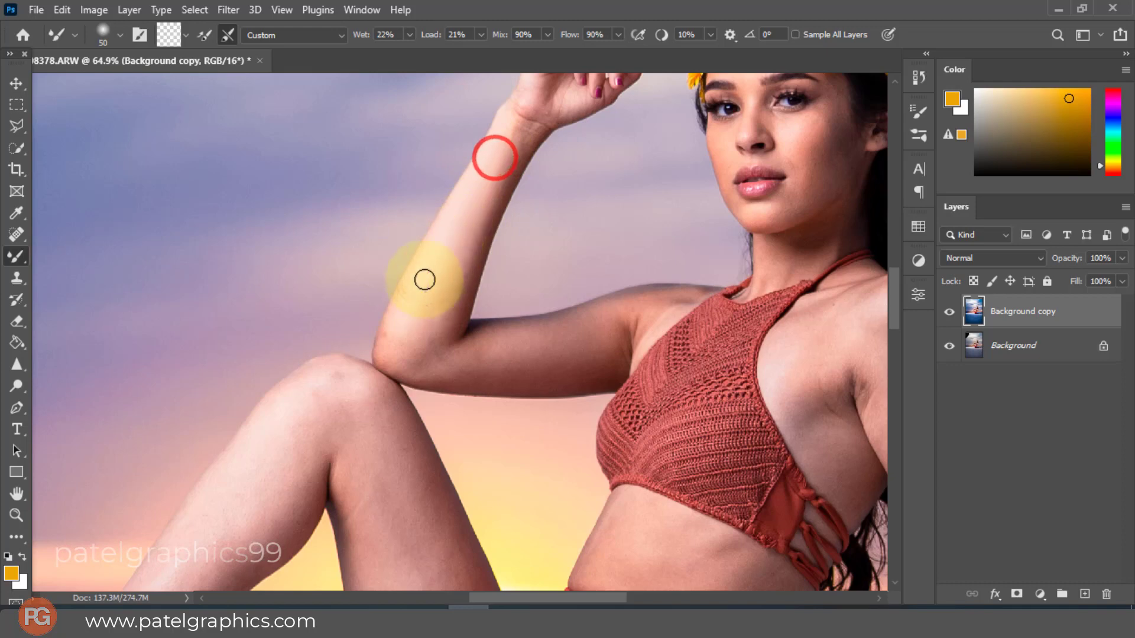
mouse_move(427, 260)
left_mouse_down()
mouse_move(393, 352)
mouse_move(440, 337)
mouse_move(470, 245)
mouse_move(526, 149)
mouse_move(467, 209)
left_mouse_up()
key("bracketright")
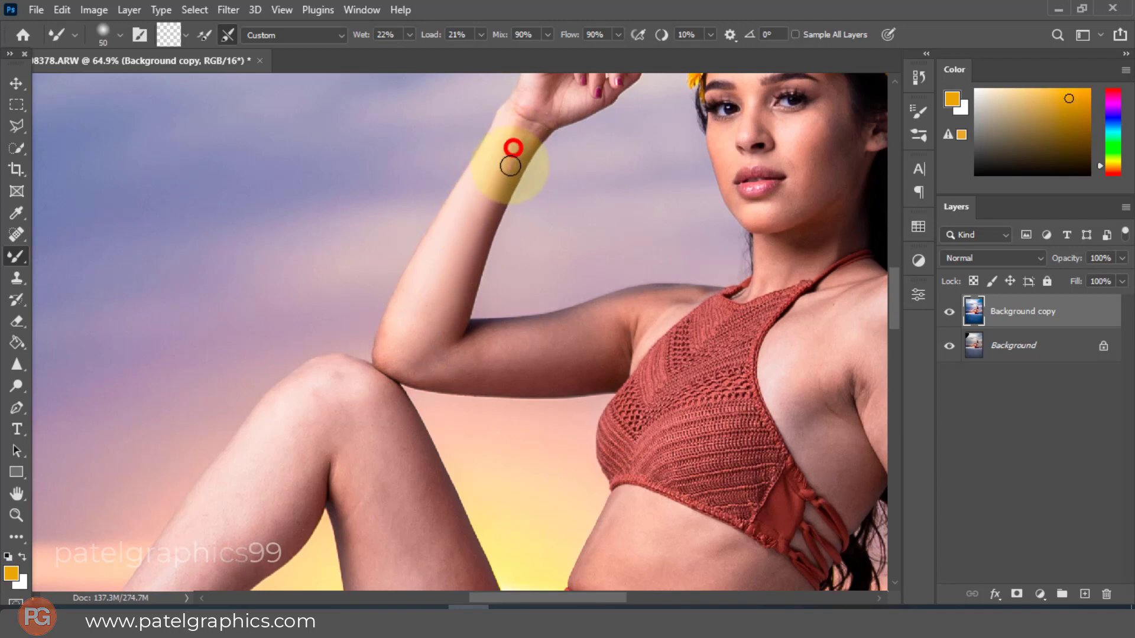
mouse_move(506, 157)
left_mouse_down()
mouse_move(433, 337)
mouse_move(398, 328)
mouse_move(415, 297)
mouse_move(432, 355)
mouse_move(421, 324)
mouse_move(482, 354)
mouse_move(556, 331)
mouse_move(518, 359)
mouse_move(461, 357)
mouse_move(547, 372)
mouse_move(596, 359)
mouse_move(622, 319)
left_mouse_up()
key("bracketright")
- Smooth the shoulder and upper part of the supporting arm with the Mixer Brush, enlarging it up to 100 px
scroll(798, 352, "down", 3)
key("space")
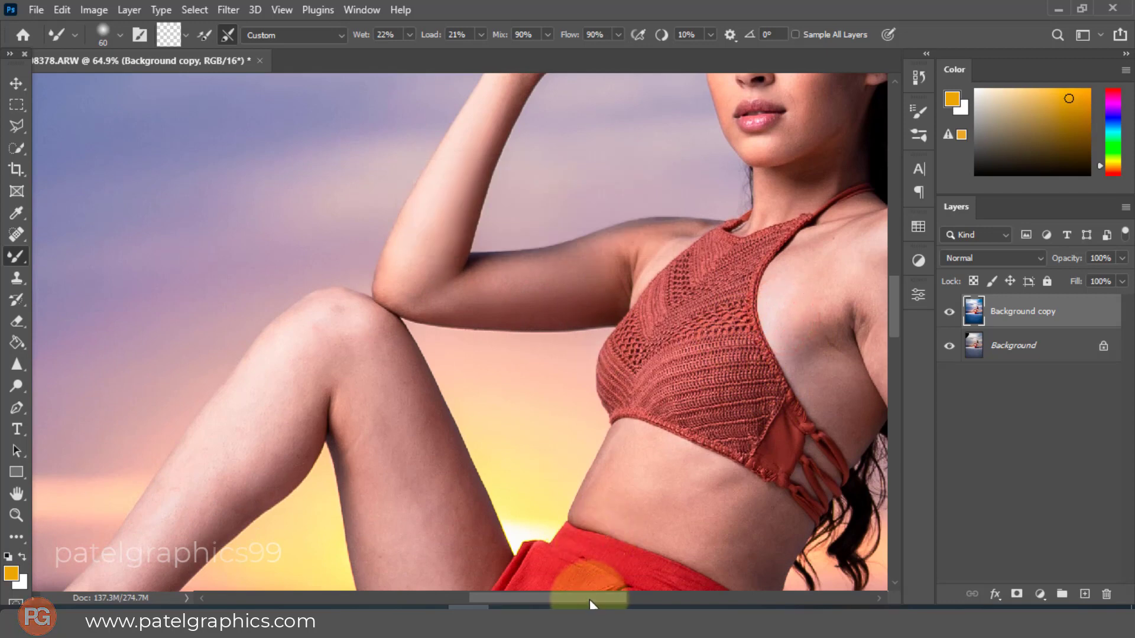
left_click_drag(587, 598, 627, 603)
key("bracketright")
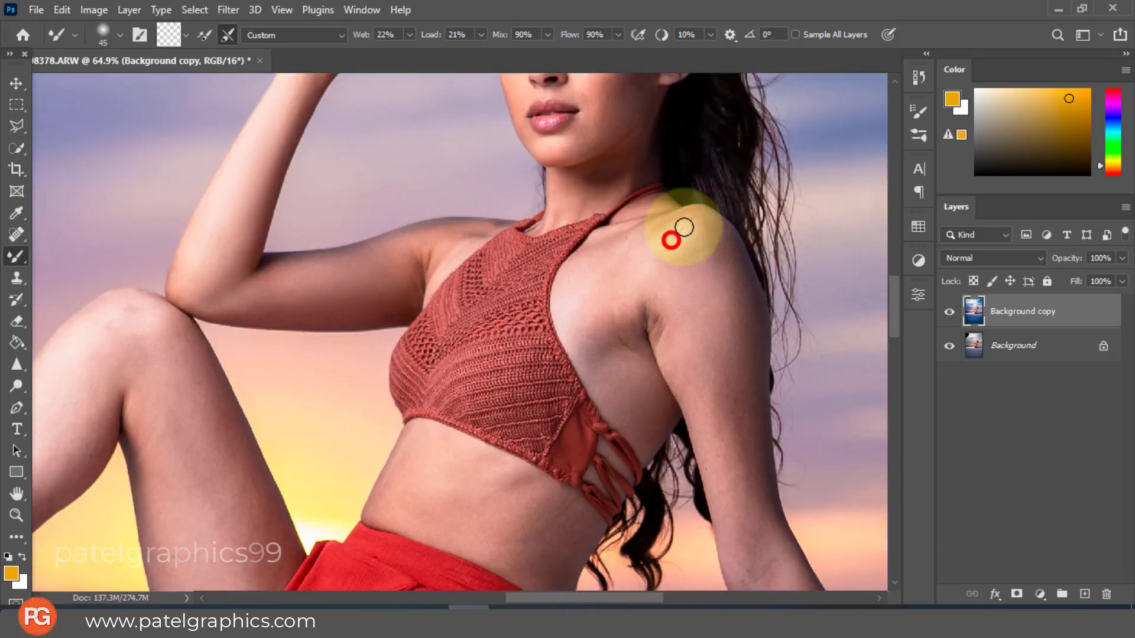
mouse_move(697, 214)
left_mouse_down()
mouse_move(713, 219)
mouse_move(742, 291)
left_mouse_up()
key("bracketright")
key("bracketright")
mouse_move(717, 241)
left_mouse_down()
mouse_move(743, 288)
mouse_move(741, 270)
mouse_move(718, 266)
mouse_move(711, 249)
mouse_move(730, 324)
left_mouse_up()
left_click_drag(732, 272, 751, 339)
mouse_move(751, 299)
left_mouse_down()
mouse_move(702, 261)
mouse_move(680, 339)
mouse_move(739, 524)
mouse_move(715, 317)
mouse_move(747, 489)
mouse_move(735, 325)
mouse_move(704, 240)
mouse_move(734, 279)
mouse_move(731, 327)
left_mouse_up()
key("bracketright")
key("bracketright")
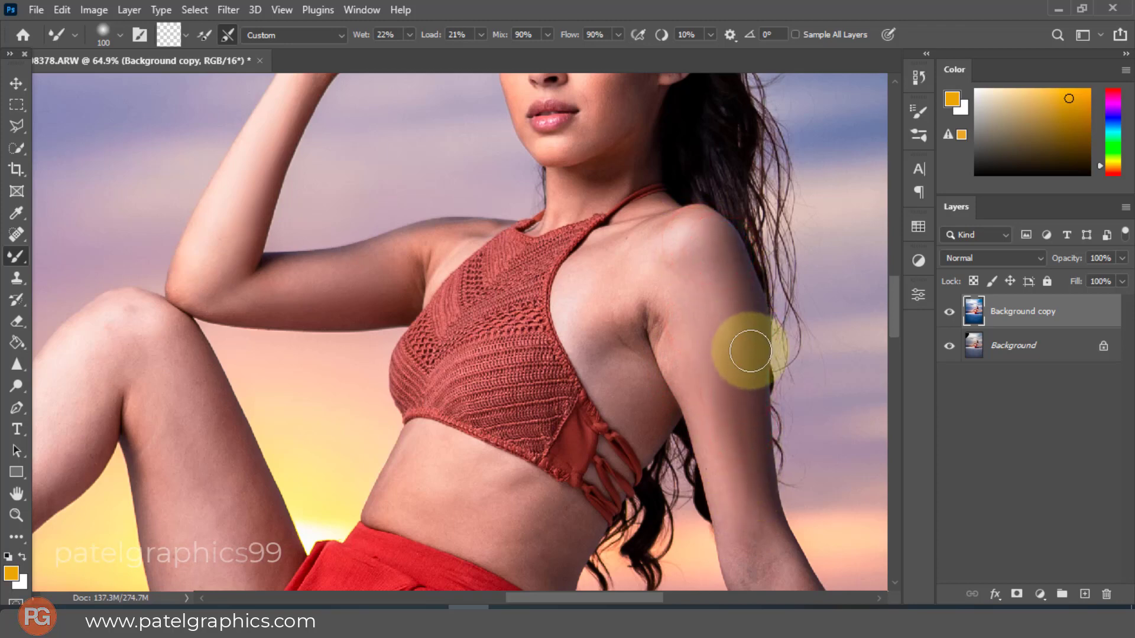
- Smooth the skin around the elbow and forearm of the supporting arm with a 60 px Mixer Brush
scroll(757, 414, "down", 3)
key("bracketleft")
key("bracketleft")
key("bracketleft")
key("bracketleft")
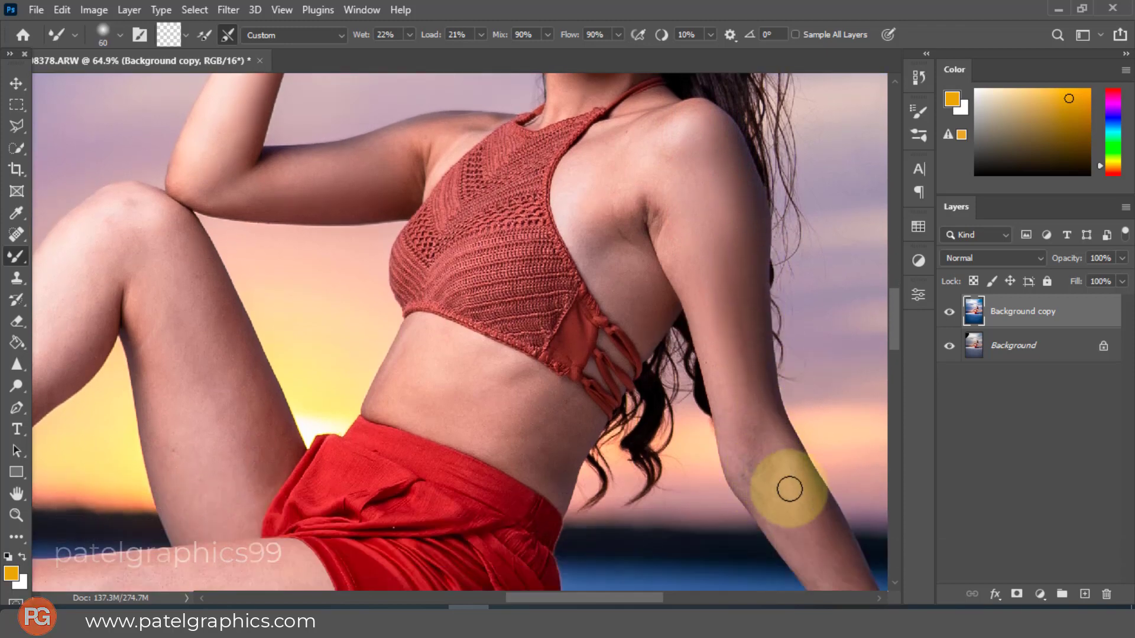
left_click_drag(790, 489, 805, 537)
- Smooth the skin of the midriff between the top and the shorts with the Mixer Brush
key("bracketright")
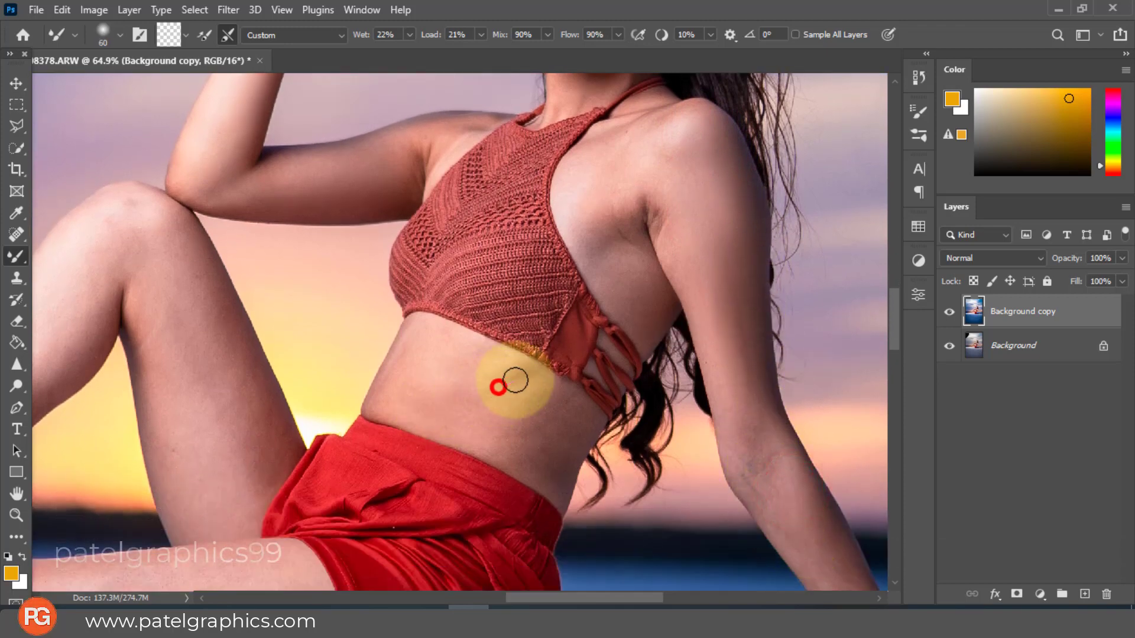
left_click_drag(516, 380, 471, 397)
mouse_move(483, 357)
left_mouse_down()
mouse_move(468, 387)
mouse_move(533, 385)
mouse_move(536, 396)
mouse_move(485, 424)
left_mouse_up()
mouse_move(550, 411)
left_mouse_down()
mouse_move(515, 433)
mouse_move(434, 388)
mouse_move(417, 400)
left_mouse_up()
left_click_drag(418, 359, 389, 411)
left_click_drag(466, 285, 477, 308)
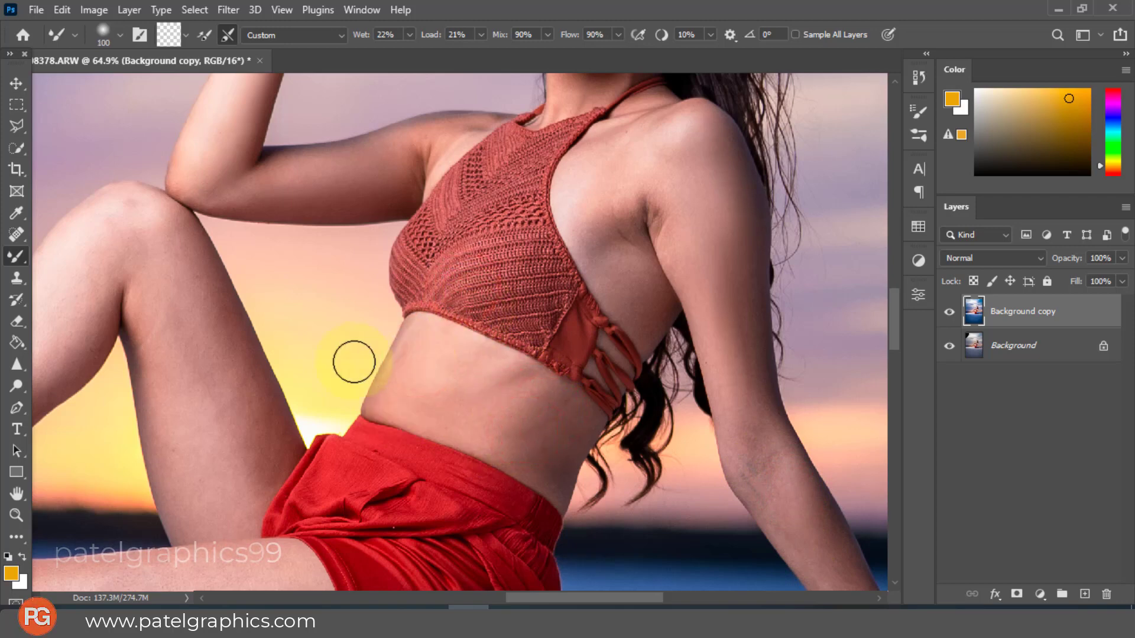
- Smooth the thigh of the bent leg from the knee down to the shorts with a 100 px Mixer Brush
left_click_drag(180, 327, 212, 423)
mouse_move(210, 381)
left_mouse_down()
mouse_move(169, 288)
mouse_move(198, 273)
mouse_move(267, 406)
mouse_move(201, 272)
mouse_move(214, 319)
left_mouse_up()
left_click_drag(186, 247, 199, 284)
left_click_drag(205, 296, 229, 370)
left_click_drag(233, 380, 248, 403)
left_click_drag(252, 410, 266, 434)
left_click_drag(267, 435, 266, 442)
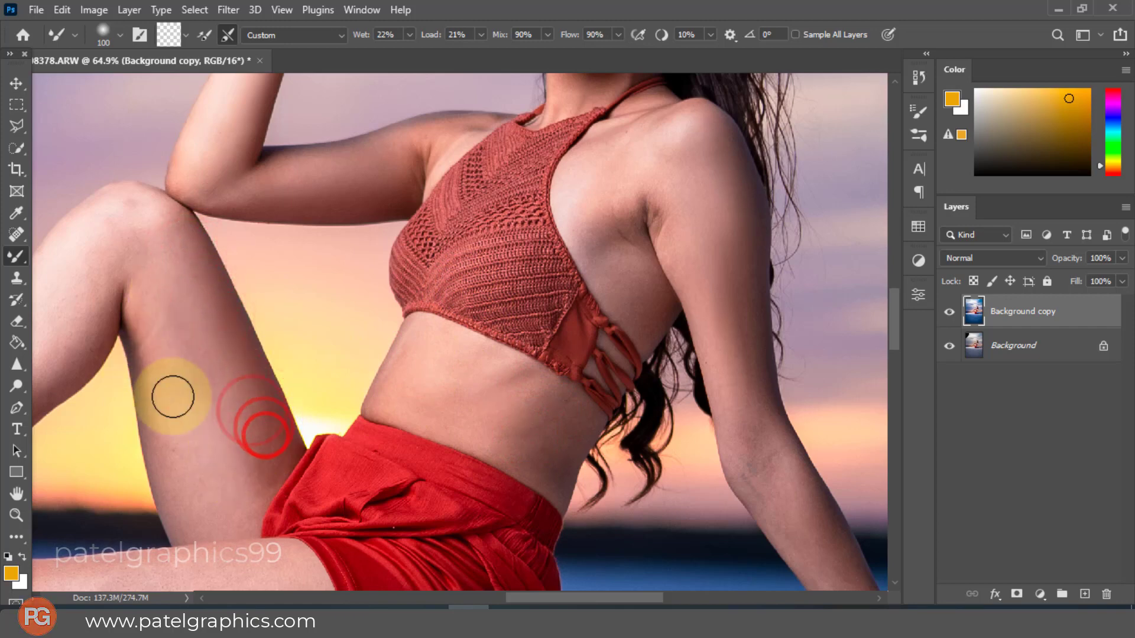
left_click_drag(175, 398, 175, 420)
left_click_drag(175, 423, 177, 443)
left_click_drag(178, 443, 179, 451)
mouse_move(180, 451)
left_mouse_down()
mouse_move(180, 476)
mouse_move(204, 503)
left_mouse_up()
left_click_drag(206, 504, 216, 477)
mouse_move(216, 474)
left_mouse_down()
mouse_move(228, 471)
mouse_move(222, 434)
left_mouse_up()
left_click_drag(217, 418, 215, 433)
left_click_drag(211, 363, 207, 370)
mouse_move(203, 362)
left_mouse_down()
mouse_move(205, 396)
mouse_move(194, 397)
left_mouse_up()
left_click_drag(193, 397, 186, 290)
left_click_drag(183, 292, 157, 425)
left_click_drag(158, 428, 165, 470)
mouse_move(155, 444)
left_mouse_down()
mouse_move(175, 479)
mouse_move(174, 443)
left_mouse_up()
mouse_move(175, 442)
left_mouse_down()
mouse_move(167, 296)
mouse_move(139, 248)
left_mouse_up()
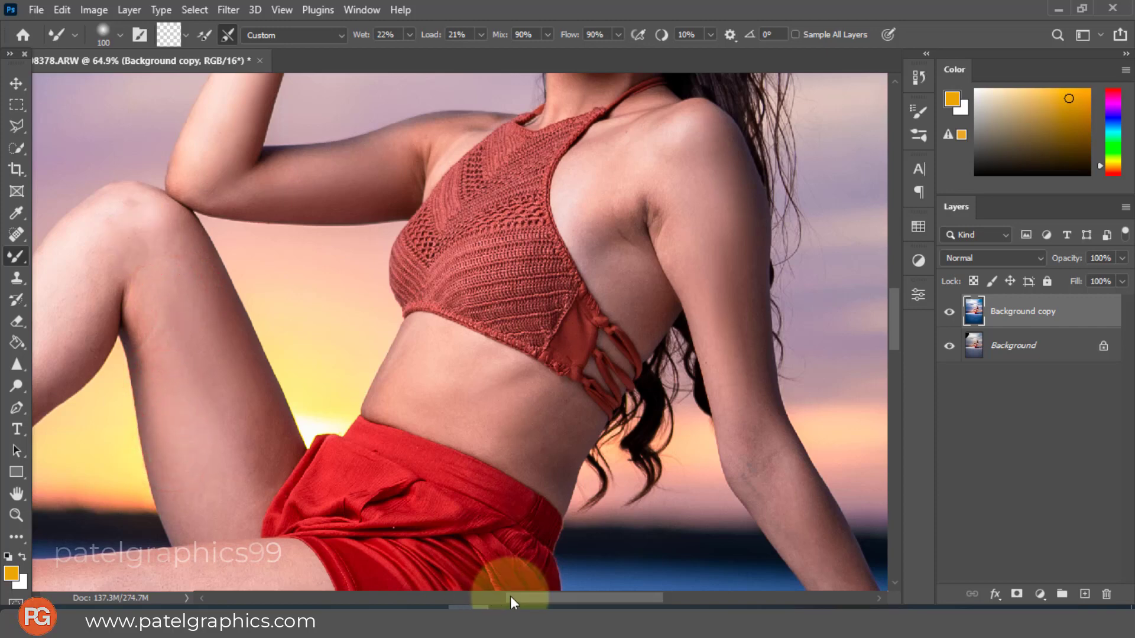
- Smooth the calf of the bent leg from the ankle upward with the Mixer Brush, starting at 70 to 80 px
left_click_drag(511, 598, 434, 598)
scroll(454, 358, "down", 2)
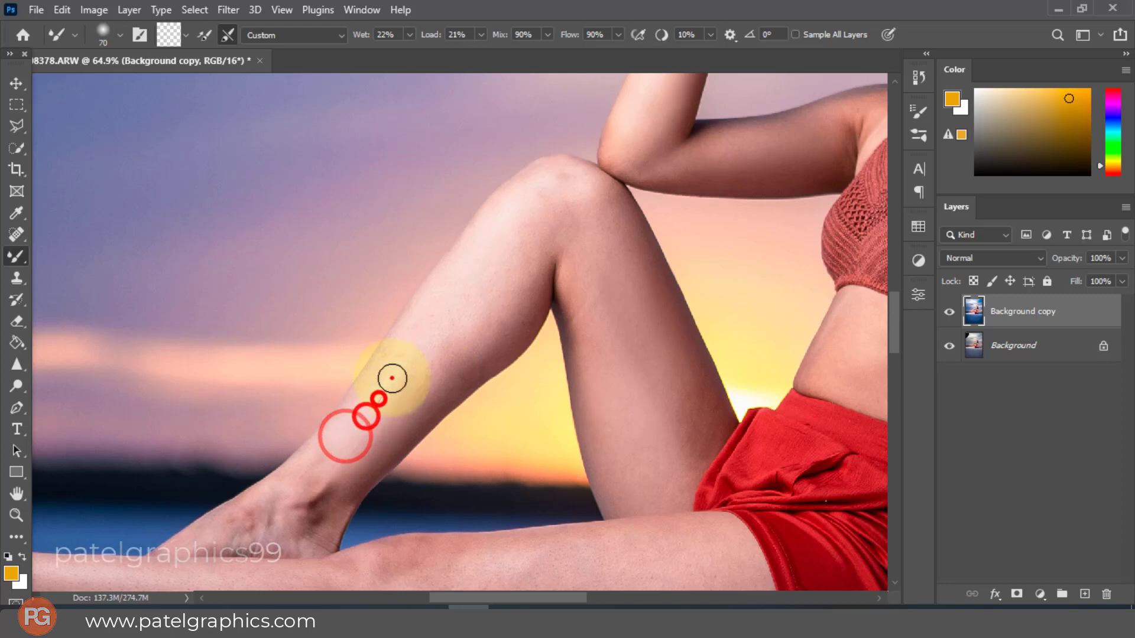
left_click_drag(392, 379, 399, 379)
left_click_drag(385, 415, 379, 444)
mouse_move(378, 446)
left_mouse_down()
mouse_move(372, 459)
mouse_move(379, 451)
left_mouse_up()
left_click_drag(379, 449, 400, 415)
mouse_move(403, 411)
left_mouse_down()
mouse_move(400, 428)
mouse_move(464, 346)
left_mouse_up()
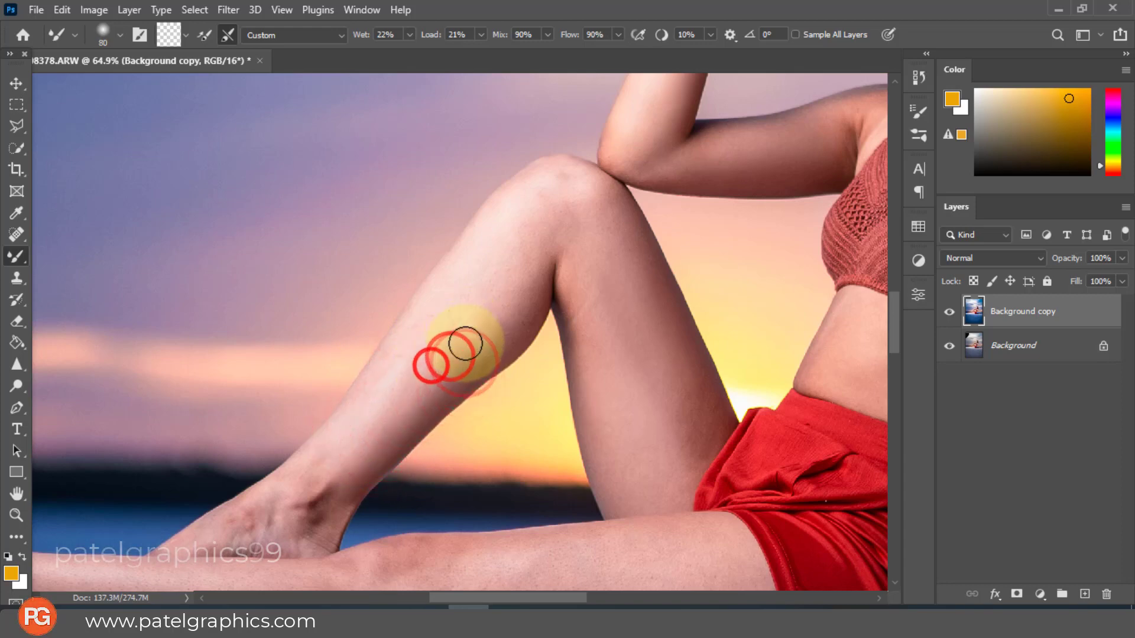
key("bracketright")
mouse_move(521, 307)
left_mouse_down()
mouse_move(481, 367)
mouse_move(461, 302)
mouse_move(430, 342)
left_mouse_up()
key("bracketright")
left_click_drag(415, 337, 346, 410)
- Smooth the shin of the bent leg up to the knee, starting with a 50 px Mixer Brush along its outer edge
key("bracketleft")
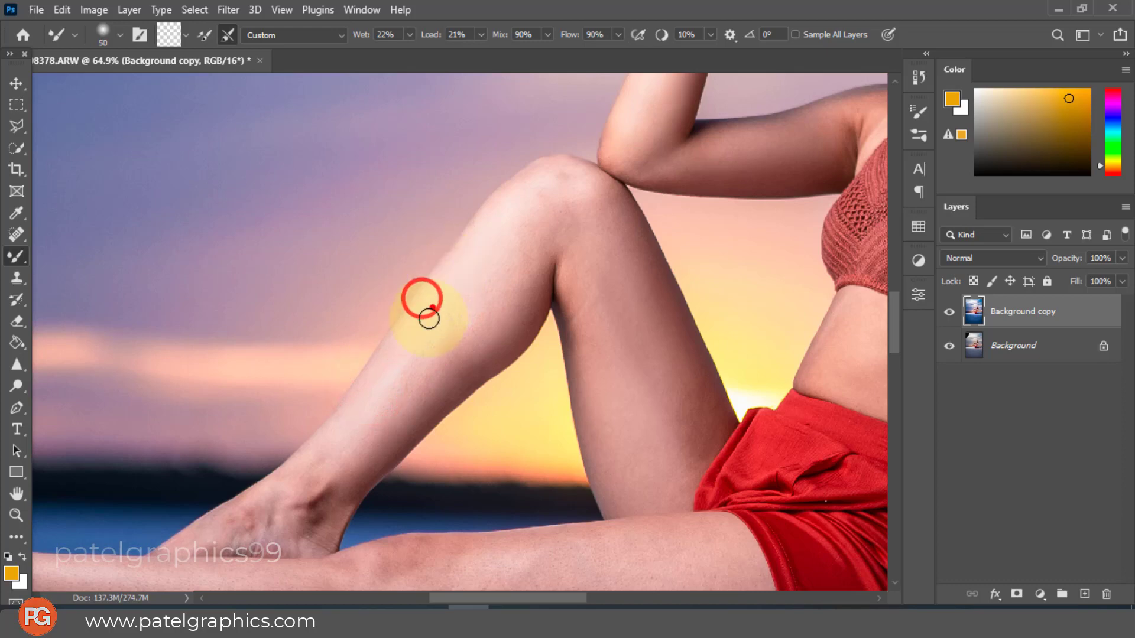
left_click_drag(454, 323, 430, 348)
left_click_drag(424, 350, 385, 401)
left_click_drag(397, 387, 382, 418)
mouse_move(380, 425)
left_mouse_down()
mouse_move(360, 444)
mouse_move(397, 388)
mouse_move(378, 409)
left_mouse_up()
key("bracketright")
key("bracketright")
left_click_drag(385, 377, 351, 419)
left_click_drag(363, 404, 356, 424)
mouse_move(368, 422)
left_mouse_down()
mouse_move(396, 414)
mouse_move(385, 440)
left_mouse_up()
left_click_drag(369, 389, 404, 348)
left_click_drag(416, 319, 467, 266)
mouse_move(455, 276)
left_mouse_down()
mouse_move(484, 246)
mouse_move(457, 244)
left_mouse_up()
key("bracketleft")
key("bracketleft")
mouse_move(451, 260)
left_mouse_down()
mouse_move(532, 182)
mouse_move(552, 207)
mouse_move(476, 324)
mouse_move(538, 230)
mouse_move(586, 291)
left_mouse_up()
- Blend the remaining uneven skin on the bent leg's thigh with the Mixer Brush enlarged up to 100 px
key("bracketright")
key("bracketright")
key("bracketright")
key("bracketright")
left_click_drag(607, 219, 664, 317)
left_click_drag(659, 298, 677, 365)
mouse_move(672, 356)
left_mouse_down()
mouse_move(687, 377)
mouse_move(677, 440)
mouse_move(658, 451)
mouse_move(662, 463)
mouse_move(672, 455)
left_mouse_up()
key("bracketright")
key("bracketright")
left_click_drag(668, 459, 678, 435)
left_click_drag(663, 425, 641, 358)
left_click_drag(638, 353, 645, 368)
- Smooth the extended leg's thigh along its upper side, across its middle and along its lower edge with the Mixer Brush
scroll(612, 335, "down", 1)
scroll(612, 334, "down", 2)
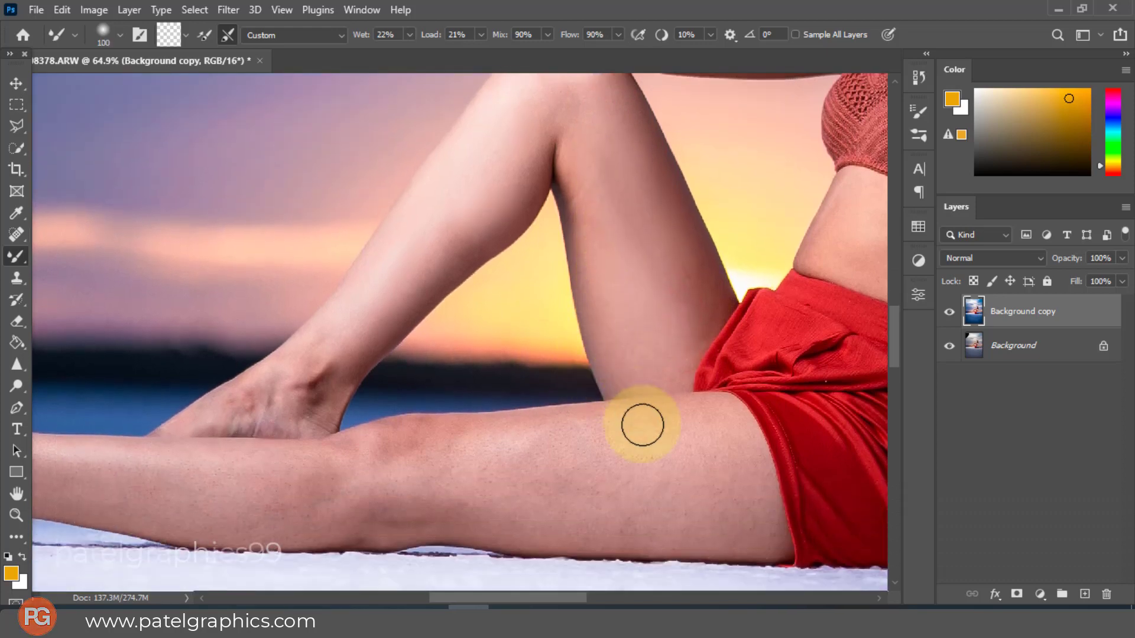
key("bracketleft")
key("bracketleft")
key("bracketleft")
left_click_drag(504, 441, 598, 426)
left_click_drag(552, 431, 627, 427)
left_click_drag(619, 428, 702, 414)
mouse_move(693, 416)
left_mouse_down()
mouse_move(751, 422)
mouse_move(722, 435)
left_mouse_up()
mouse_move(729, 436)
left_mouse_down()
mouse_move(736, 451)
mouse_move(662, 410)
mouse_move(562, 432)
left_mouse_up()
mouse_move(559, 431)
left_mouse_down()
mouse_move(492, 441)
mouse_move(583, 466)
mouse_move(669, 461)
left_mouse_up()
key("bracketright")
mouse_move(630, 456)
left_mouse_down()
mouse_move(736, 447)
mouse_move(758, 517)
mouse_move(623, 507)
mouse_move(740, 530)
mouse_move(638, 538)
left_mouse_up()
left_click_drag(636, 536, 580, 531)
left_click_drag(576, 532, 510, 524)
- Smooth the extended leg from mid-thigh to the knee with the Mixer Brush, starting at 125 px and reducing it
key("bracketright")
key("bracketright")
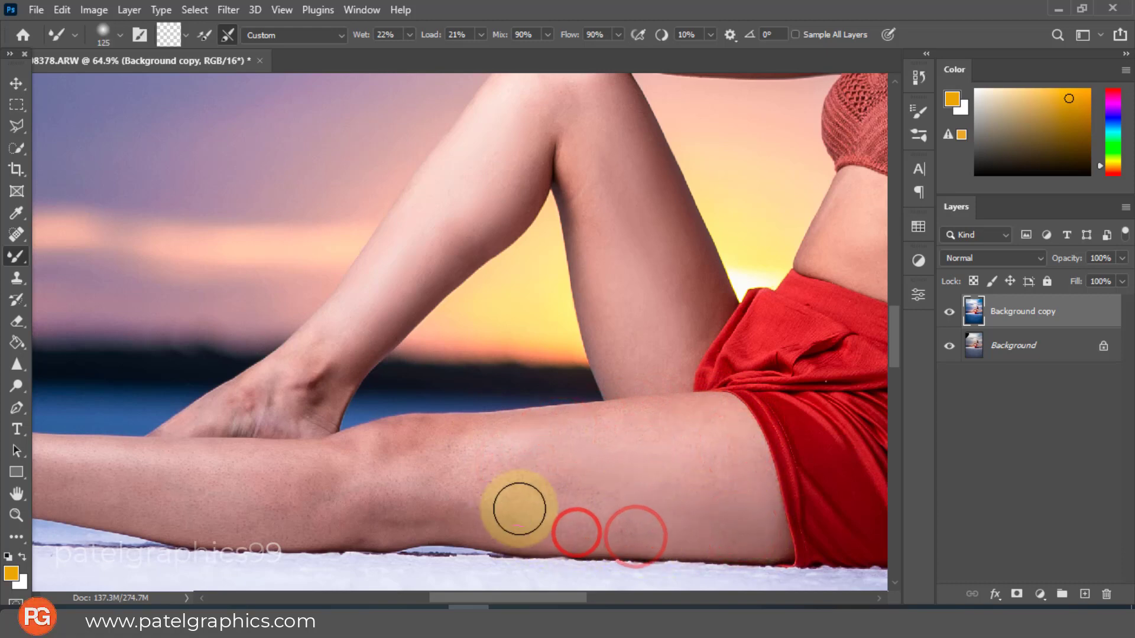
mouse_move(516, 475)
left_mouse_down()
mouse_move(644, 489)
mouse_move(591, 495)
mouse_move(650, 514)
mouse_move(680, 447)
mouse_move(575, 443)
mouse_move(633, 433)
mouse_move(569, 431)
left_mouse_up()
key("bracketleft")
key("bracketleft")
mouse_move(486, 446)
left_mouse_down()
mouse_move(390, 476)
mouse_move(480, 478)
mouse_move(461, 470)
left_mouse_up()
mouse_move(458, 467)
left_mouse_down()
mouse_move(534, 461)
mouse_move(441, 482)
left_mouse_up()
left_click_drag(436, 485, 502, 521)
left_click_drag(493, 524, 405, 519)
left_click_drag(391, 517, 377, 495)
mouse_move(373, 478)
left_mouse_down()
mouse_move(411, 466)
mouse_move(402, 480)
left_mouse_up()
mouse_move(392, 480)
left_mouse_down()
mouse_move(444, 499)
mouse_move(457, 440)
mouse_move(603, 413)
mouse_move(410, 433)
mouse_move(419, 445)
mouse_move(618, 420)
left_mouse_up()
- Refine the upper edge of the extended thigh and the skin beside the shorts with the Mixer Brush at up to 90 px
key("[")
key("[")
left_click_drag(538, 426, 731, 415)
key("]")
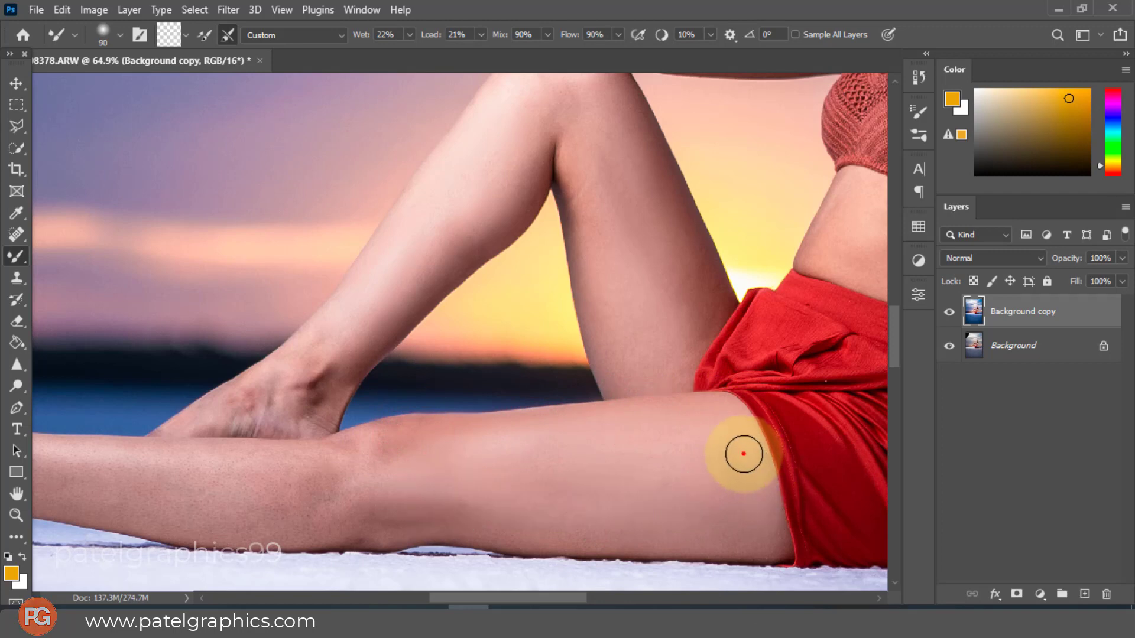
left_click_drag(742, 454, 584, 455)
mouse_move(701, 442)
left_mouse_down()
mouse_move(716, 501)
mouse_move(740, 531)
left_mouse_up()
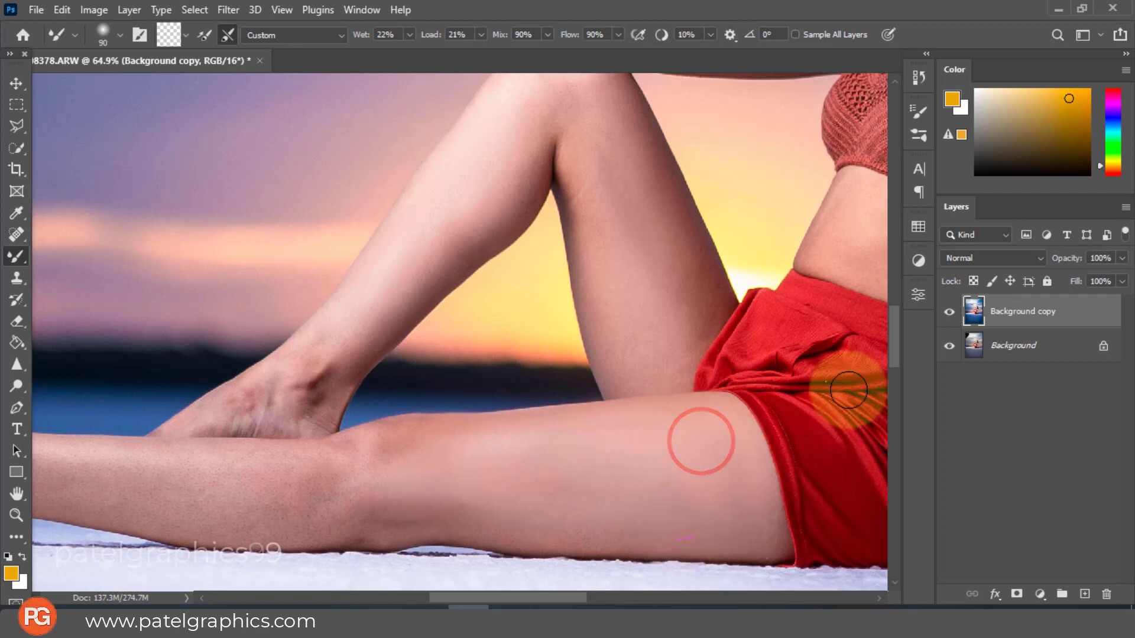
- Compare the retouched Background copy layer with the original by toggling its visibility, and duplicate that layer
left_click(951, 312)
left_click(950, 312)
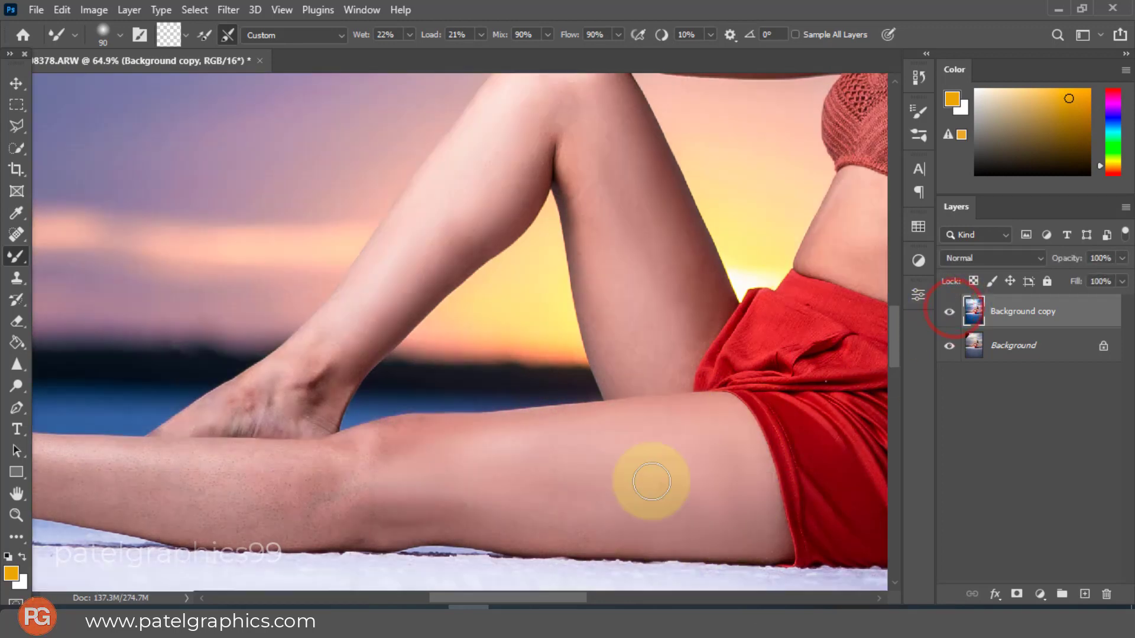
left_click_drag(551, 595, 530, 562)
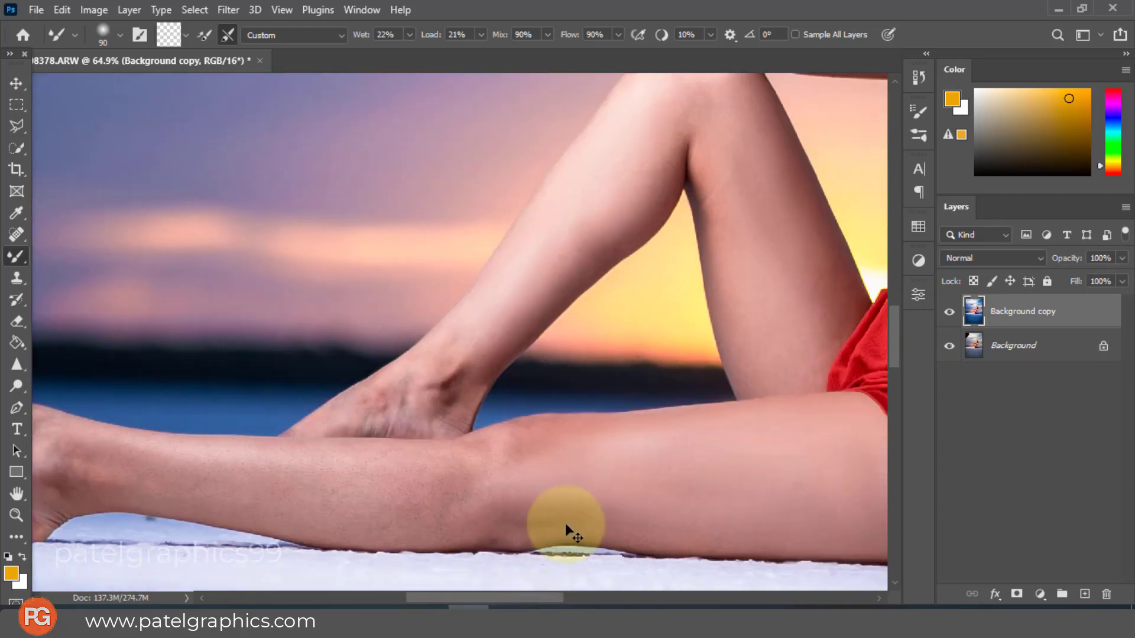
key("ctrl+j")
- Smooth the bent leg's shin and calf again on the new top layer with a 70 px Mixer Brush
key("bracketleft")
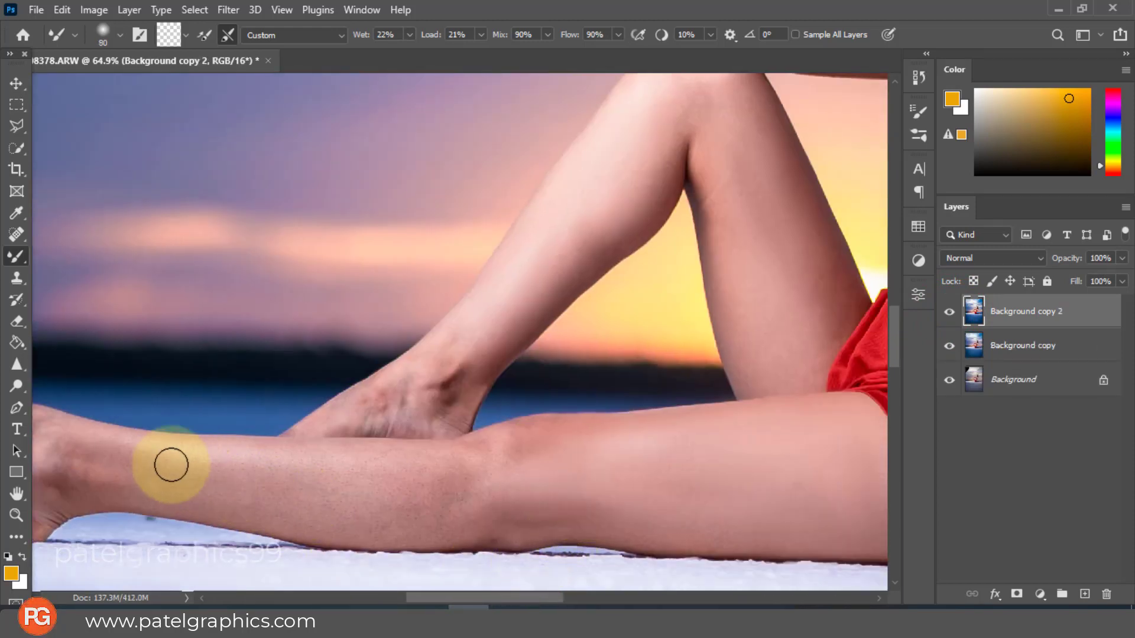
left_click_drag(456, 594, 431, 597)
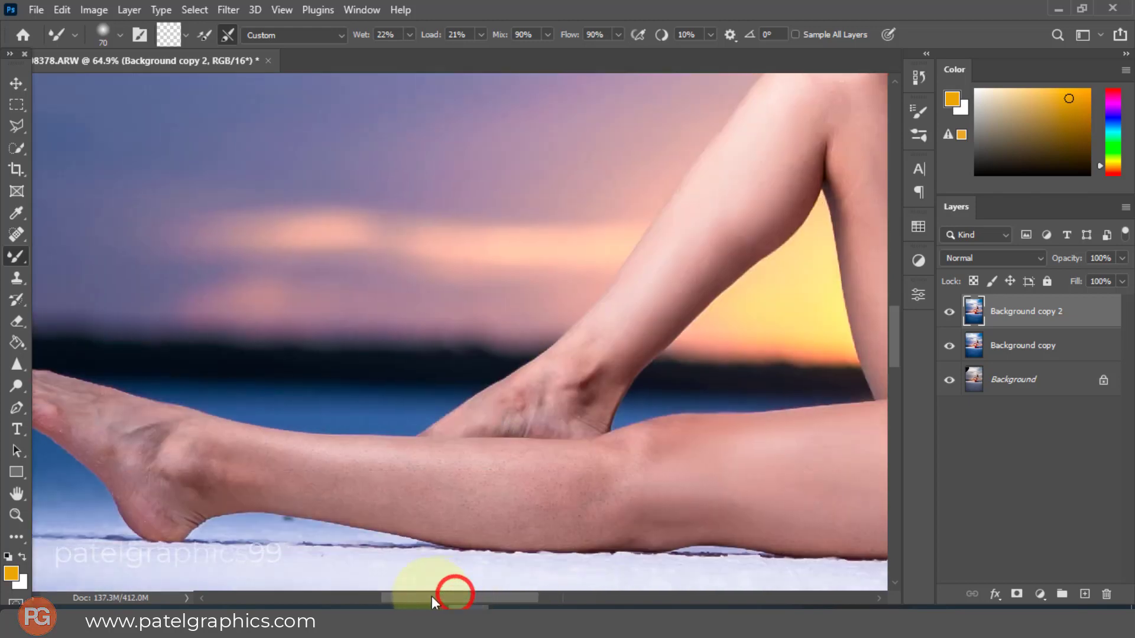
key("bracketleft")
mouse_move(615, 361)
left_mouse_down()
mouse_move(612, 338)
mouse_move(616, 365)
mouse_move(677, 291)
left_mouse_up()
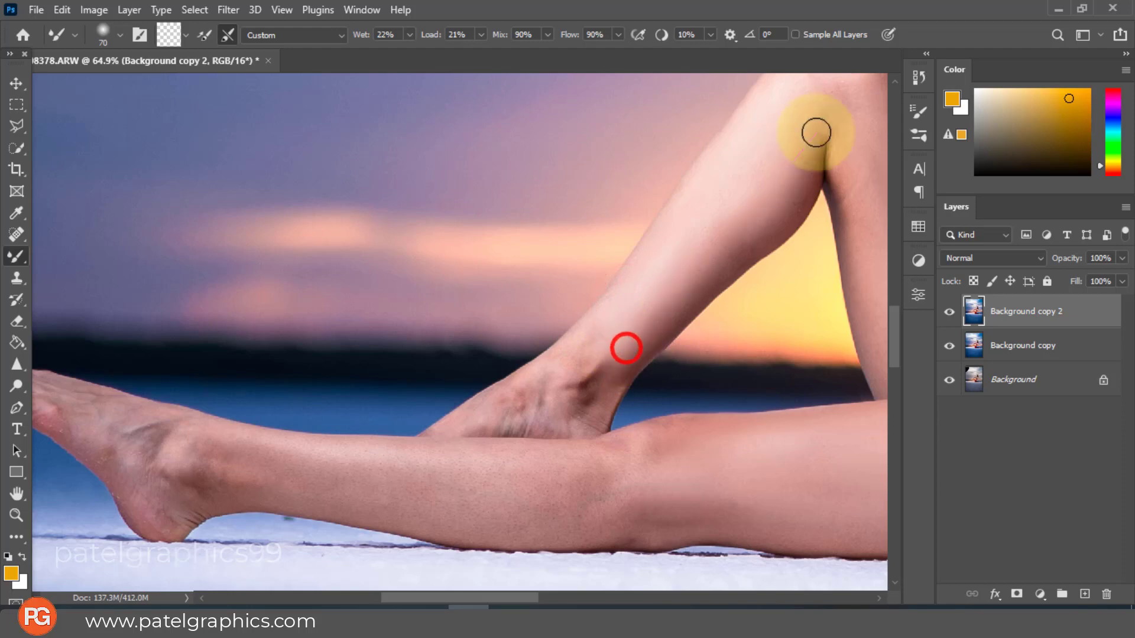
left_click_drag(763, 198, 717, 244)
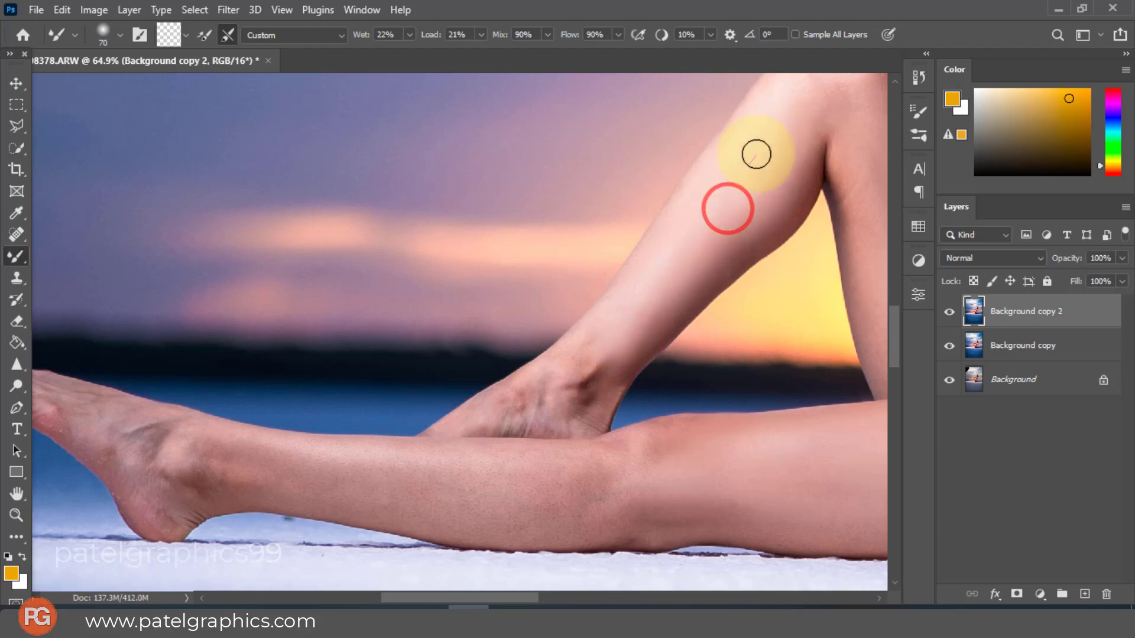
mouse_move(755, 156)
left_mouse_down()
mouse_move(727, 210)
mouse_move(790, 180)
mouse_move(792, 215)
left_mouse_up()
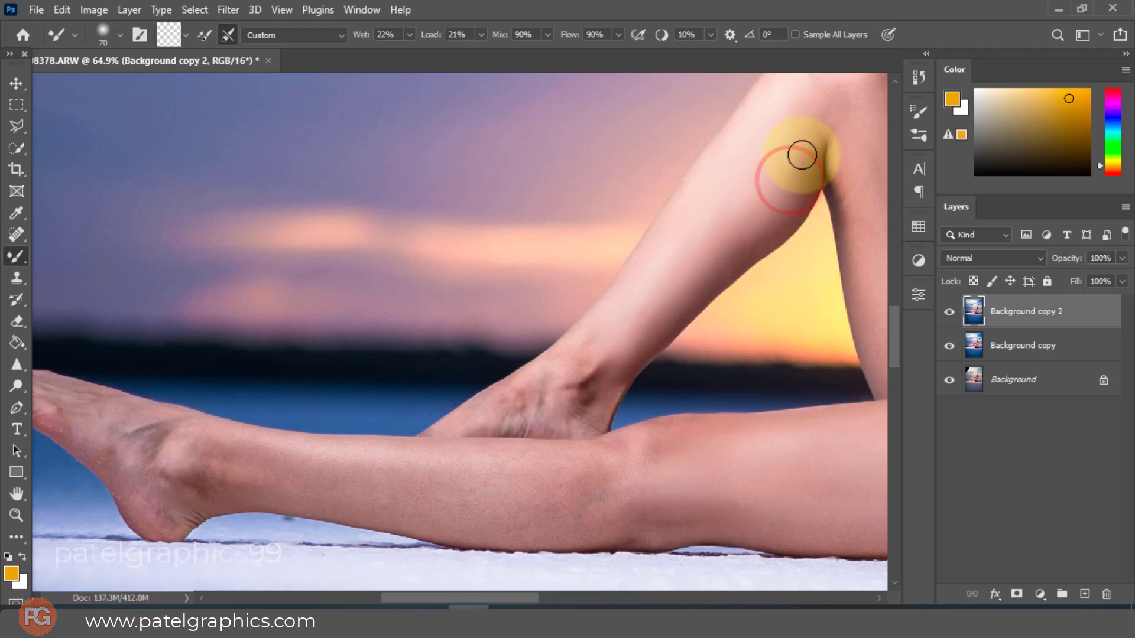
mouse_move(806, 161)
left_mouse_down()
mouse_move(780, 224)
mouse_move(644, 367)
left_mouse_up()
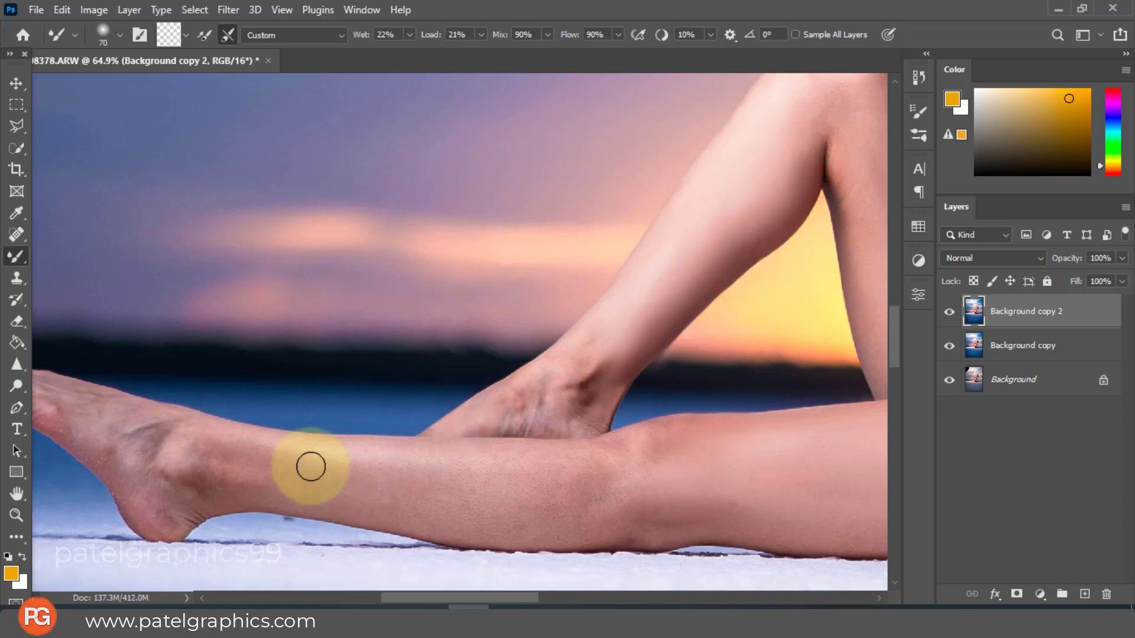
- Smooth the extended leg's shin and calf on the Background copy 2 layer with the Mixer Brush at 70 to 80 px
left_click_drag(336, 456, 544, 465)
key("bracketright")
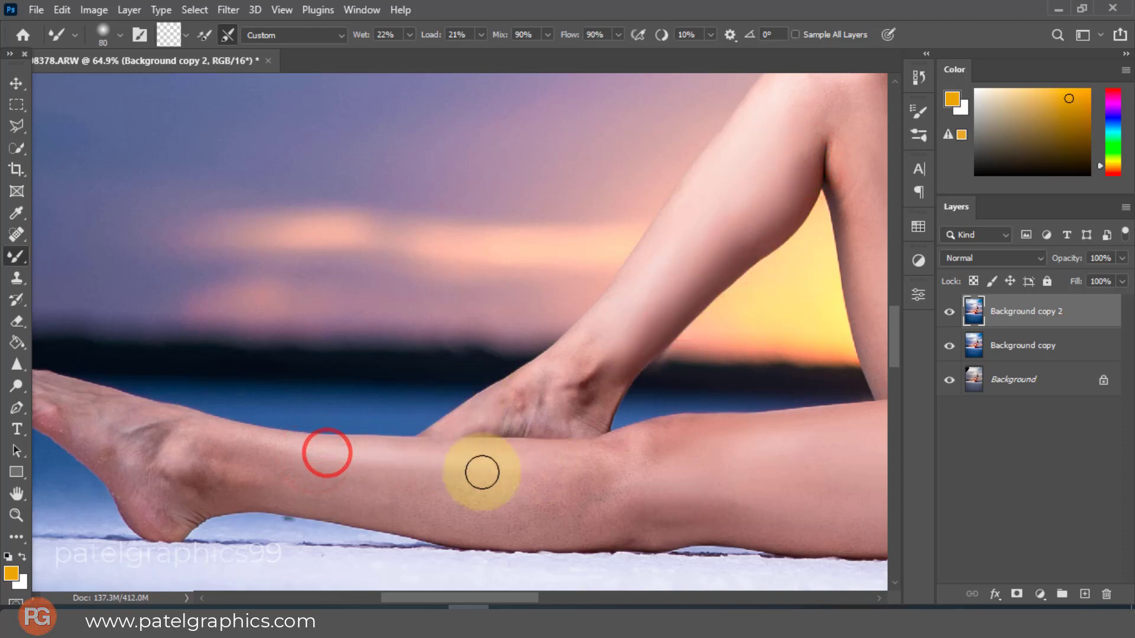
mouse_move(412, 474)
left_mouse_down()
mouse_move(310, 458)
mouse_move(488, 488)
mouse_move(545, 483)
left_mouse_up()
mouse_move(511, 502)
left_mouse_down()
mouse_move(540, 507)
mouse_move(319, 492)
mouse_move(405, 499)
mouse_move(494, 486)
mouse_move(428, 451)
mouse_move(480, 448)
left_mouse_up()
- Blend the skin along the upper edge of the extended shin up to the knee with the Mixer Brush reduced to about 45 px
key("bracketleft")
key("bracketleft")
key("bracketleft")
key("bracketleft")
key("bracketleft")
left_click_drag(415, 450, 494, 454)
left_click_drag(454, 452, 535, 457)
mouse_move(524, 455)
left_mouse_down()
mouse_move(494, 451)
mouse_move(520, 451)
left_mouse_up()
left_click_drag(511, 449, 467, 445)
left_click_drag(451, 443, 412, 441)
left_click_drag(393, 440, 382, 441)
key("bracketright")
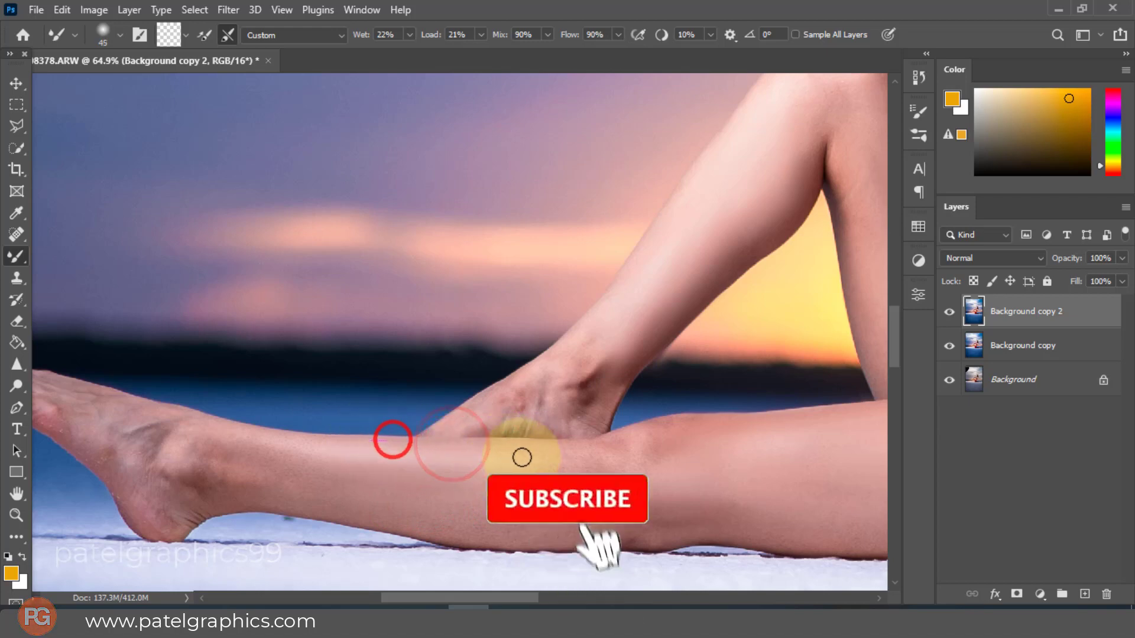
left_click_drag(531, 457, 558, 458)
left_click_drag(573, 457, 593, 458)
- Smooth the extended leg's calf from below the knee toward the ankle with the Mixer Brush at 80 to 90 px
key("bracketright")
key("bracketright")
mouse_move(530, 480)
left_mouse_down()
mouse_move(554, 483)
mouse_move(513, 520)
left_mouse_up()
mouse_move(498, 515)
left_mouse_down()
mouse_move(450, 540)
mouse_move(505, 535)
left_mouse_up()
mouse_move(525, 537)
left_mouse_down()
mouse_move(603, 530)
mouse_move(471, 508)
left_mouse_up()
mouse_move(489, 501)
left_mouse_down()
mouse_move(575, 505)
mouse_move(615, 485)
mouse_move(613, 513)
left_mouse_up()
mouse_move(605, 509)
left_mouse_down()
mouse_move(573, 515)
mouse_move(674, 443)
mouse_move(618, 450)
mouse_move(616, 475)
mouse_move(588, 486)
left_mouse_up()
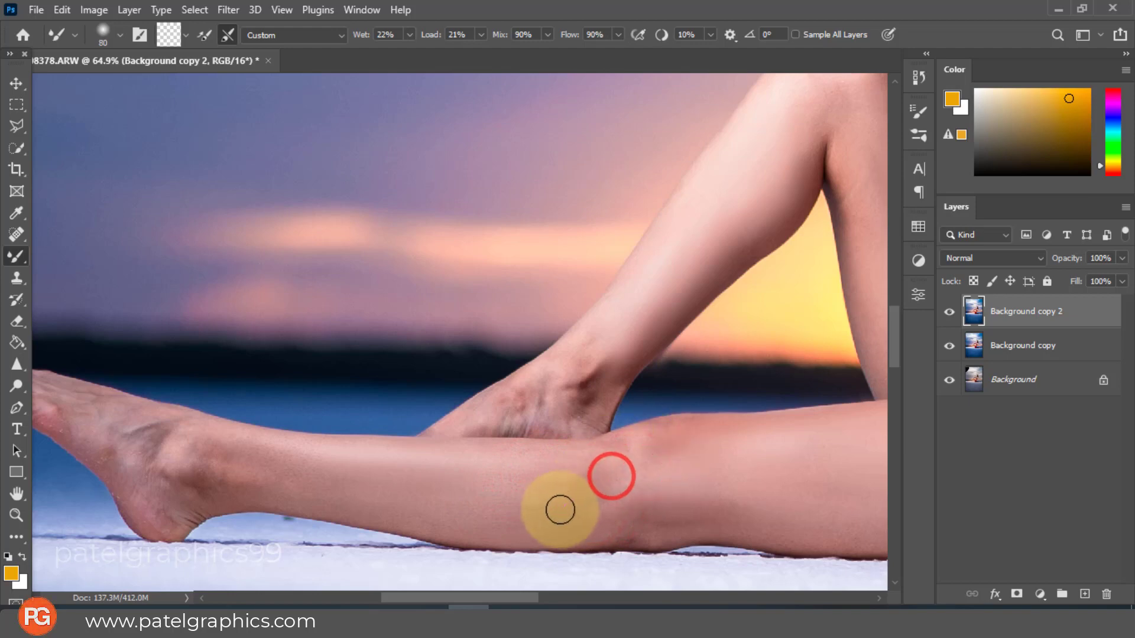
left_click_drag(497, 514, 355, 511)
left_click_drag(350, 511, 289, 504)
mouse_move(329, 472)
left_mouse_down()
mouse_move(448, 491)
mouse_move(487, 513)
left_mouse_up()
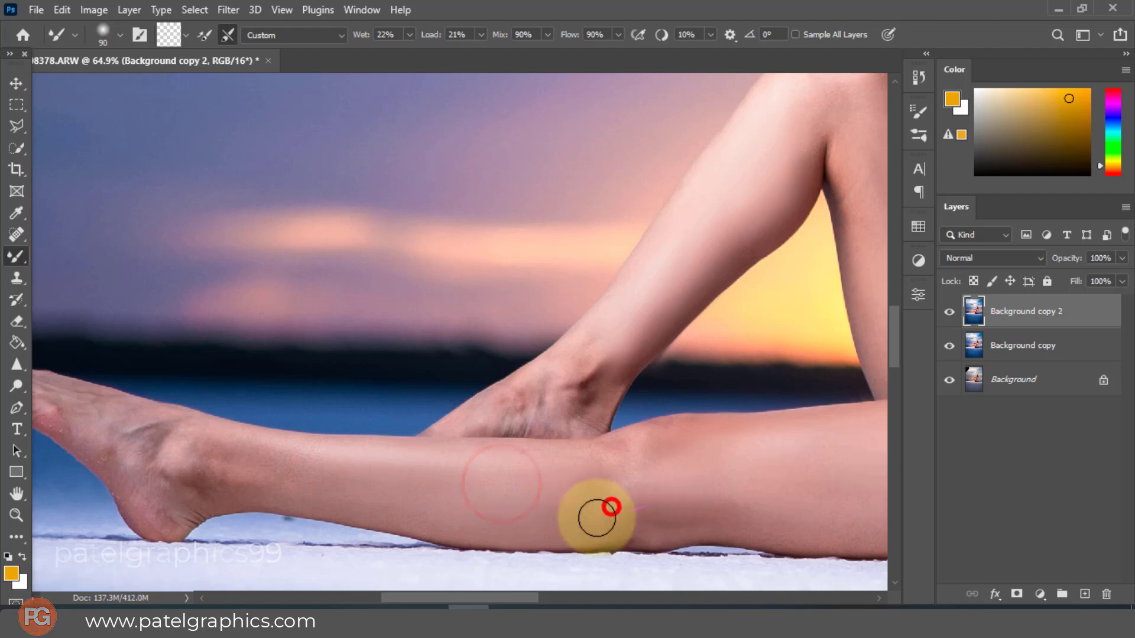
- Even out the skin from the extended ankle along the shin with the Mixer Brush at 70 px and then 50 px
key("bracketleft")
key("bracketleft")
mouse_move(241, 461)
left_mouse_down()
mouse_move(276, 471)
mouse_move(306, 461)
mouse_move(309, 479)
mouse_move(398, 515)
mouse_move(514, 524)
left_mouse_up()
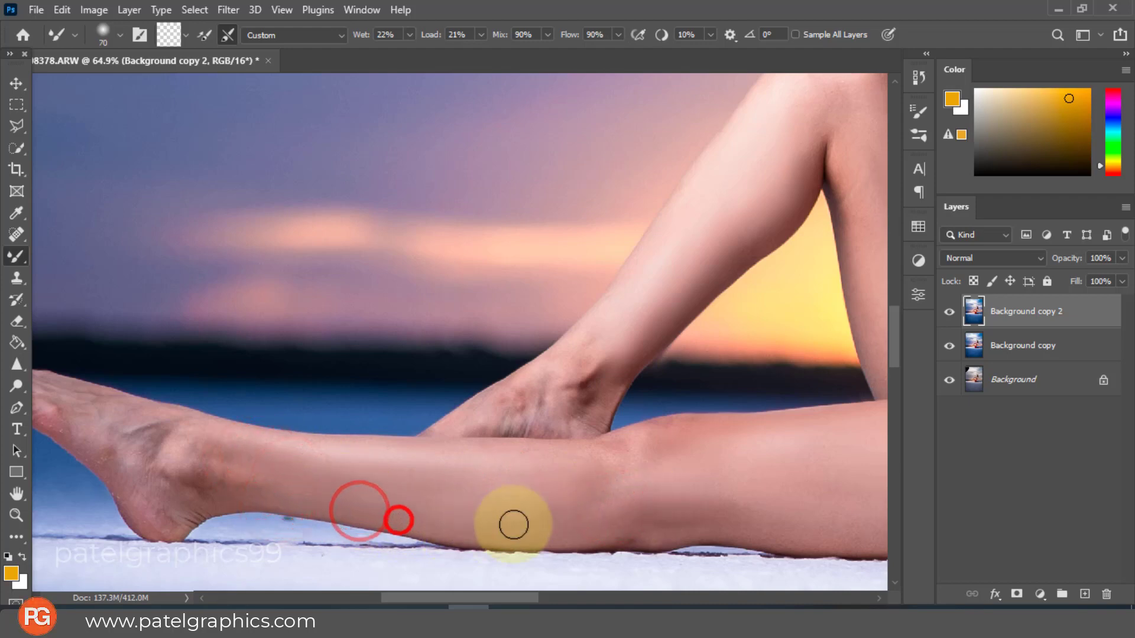
key("bracketleft")
key("bracketleft")
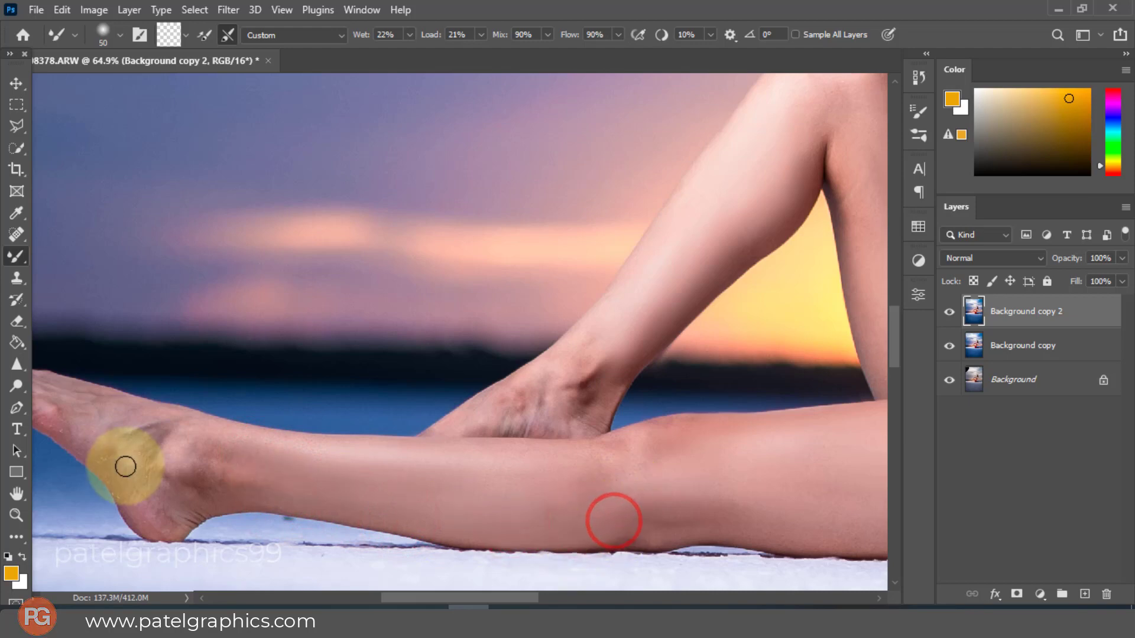
left_click_drag(187, 430, 314, 435)
- Check the leg smoothing by toggling the visibility of Background copy 2, and examine the whole figure
scroll(314, 435, "down", 4)
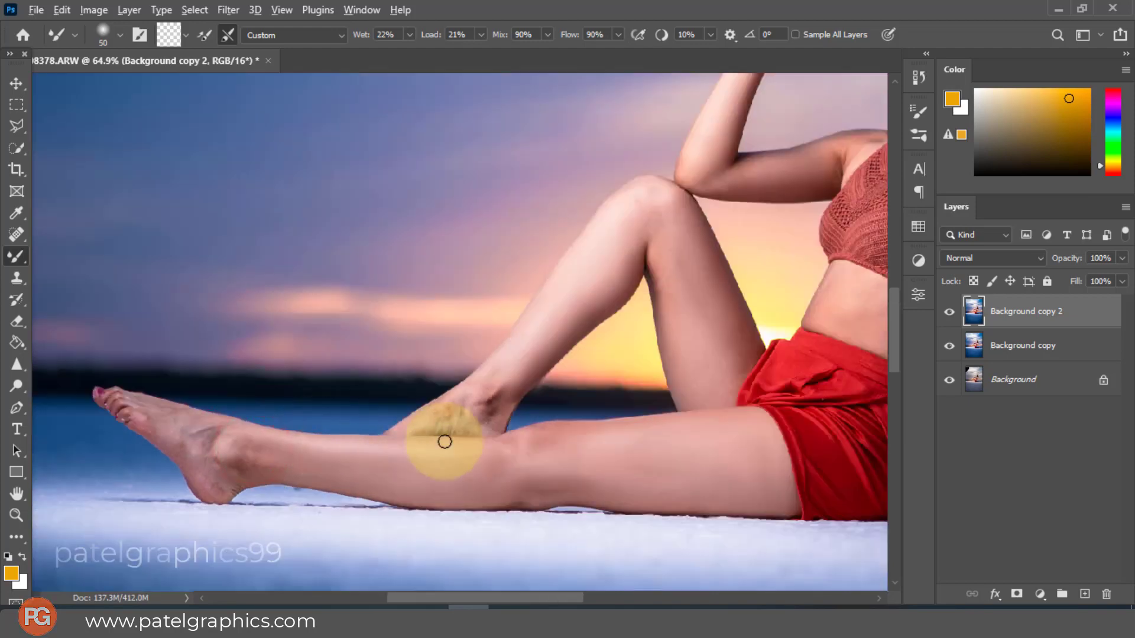
scroll(215, 471, "up", 4)
left_click(949, 312)
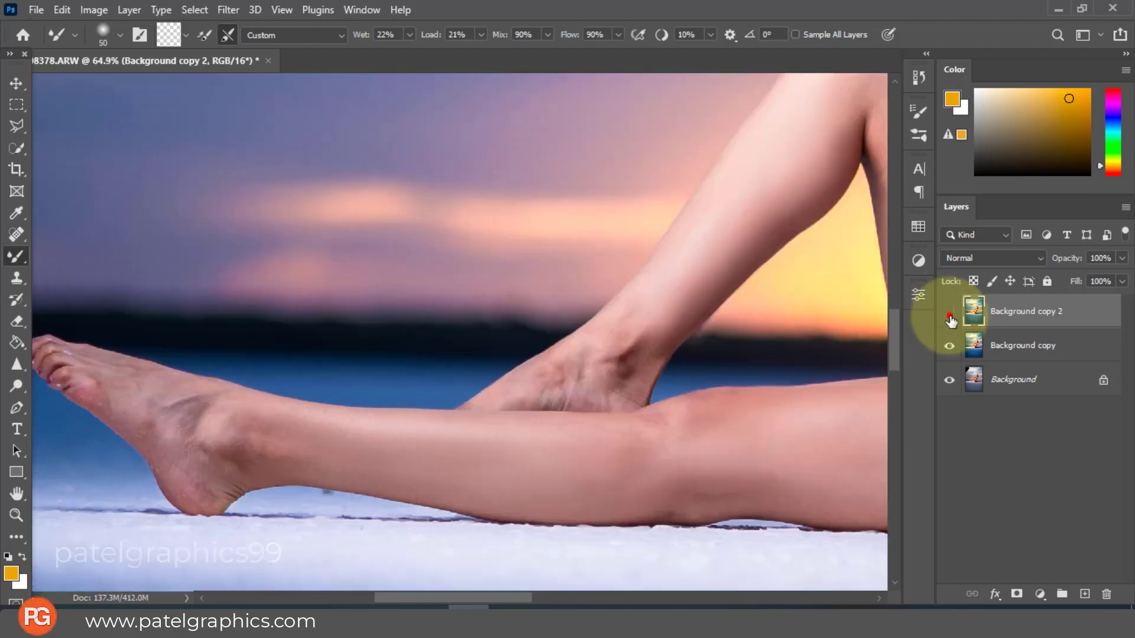
scroll(589, 392, "down", 5)
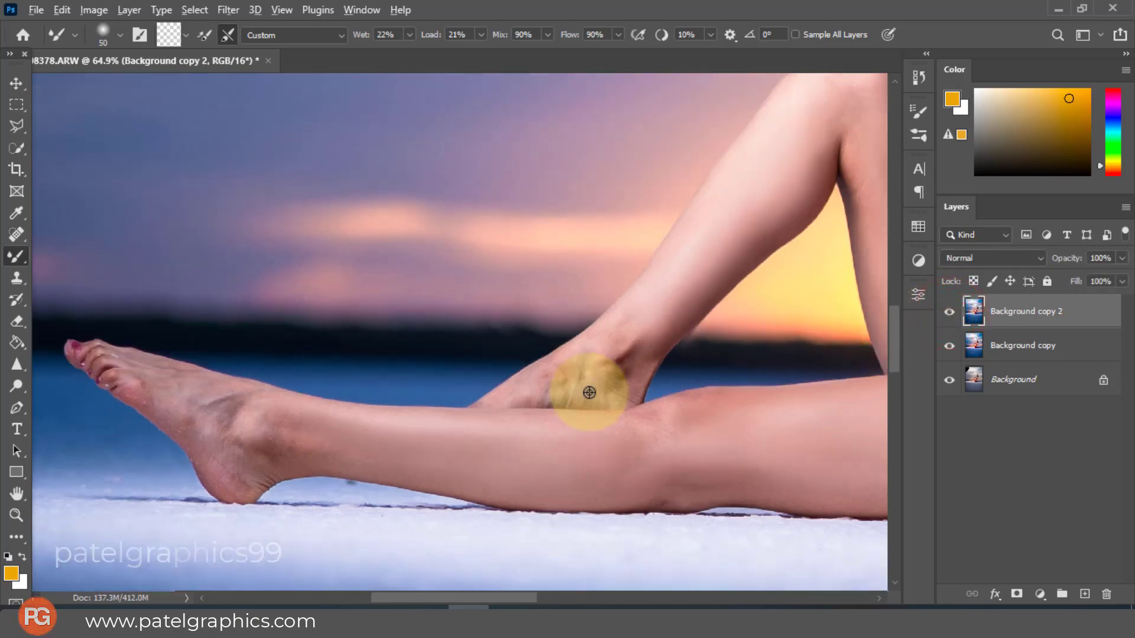
scroll(589, 392, "down", 6)
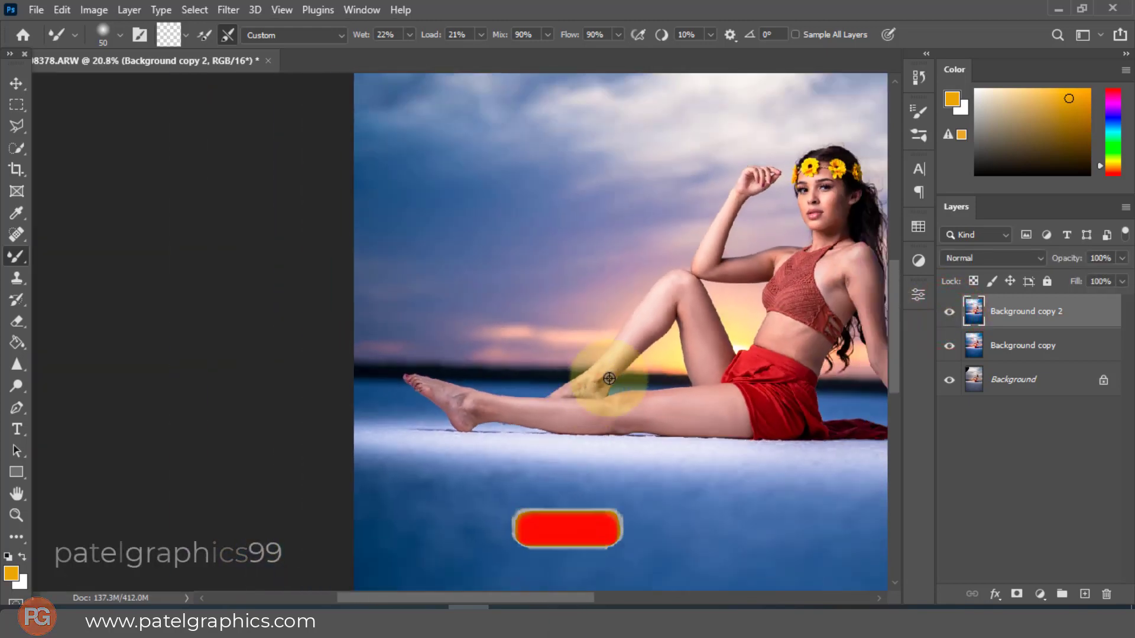
scroll(735, 377, "down", 4)
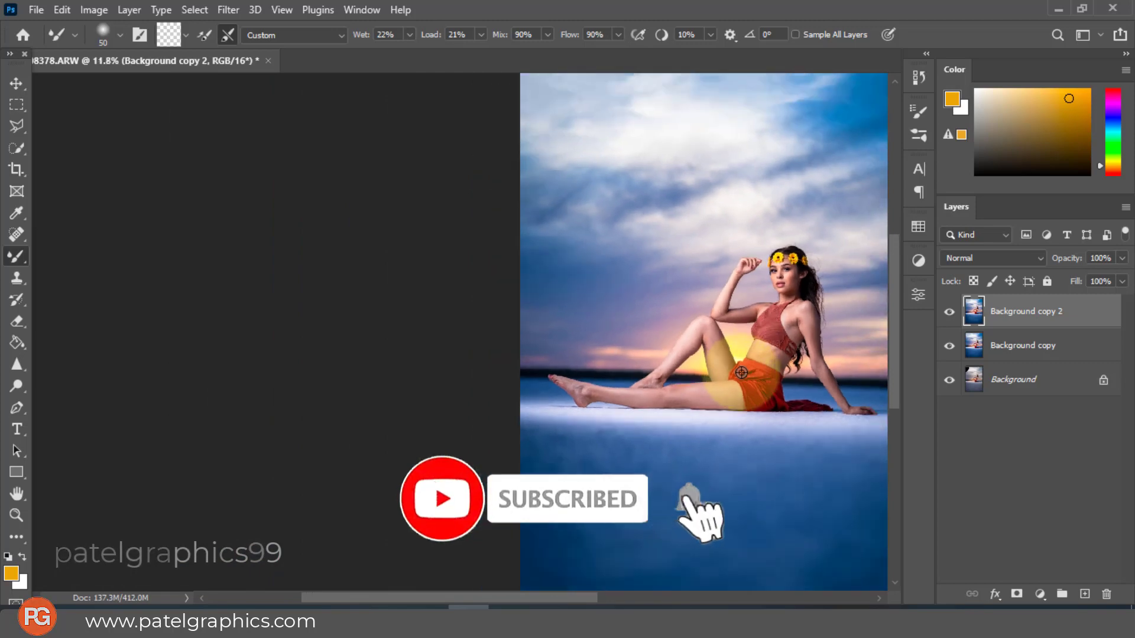
- Smooth the shoulder, the skin beside the crochet top and the cheek with the Mixer Brush, reducing it from 90 to 60 px
scroll(616, 365, "up", 4)
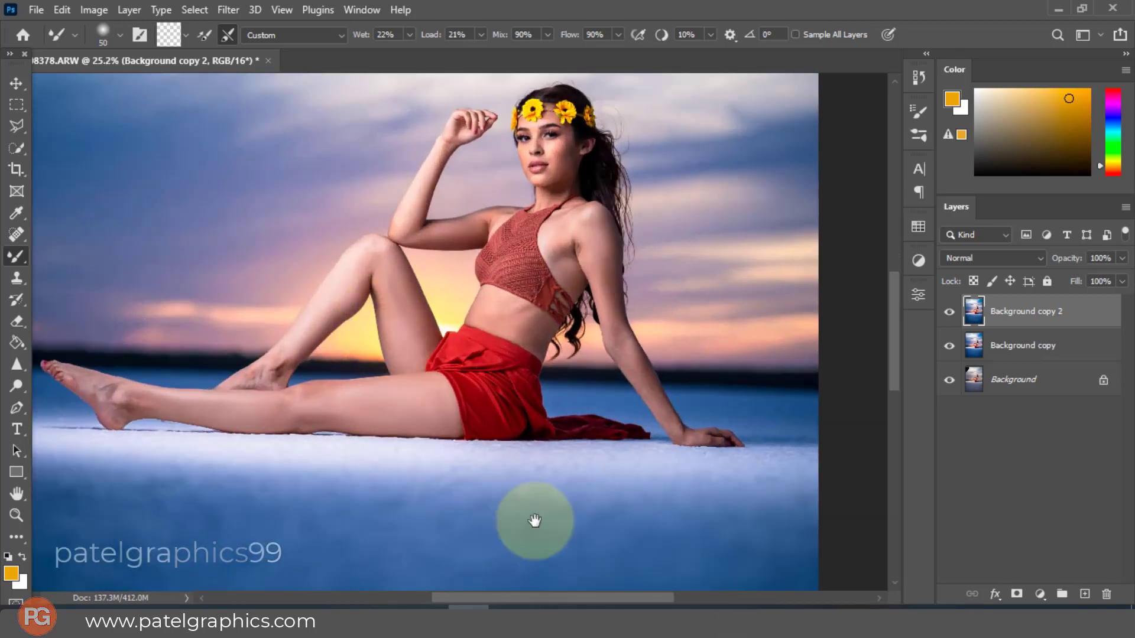
left_click_drag(591, 599, 571, 596)
scroll(563, 525, "up", 3)
scroll(662, 294, "up", 4)
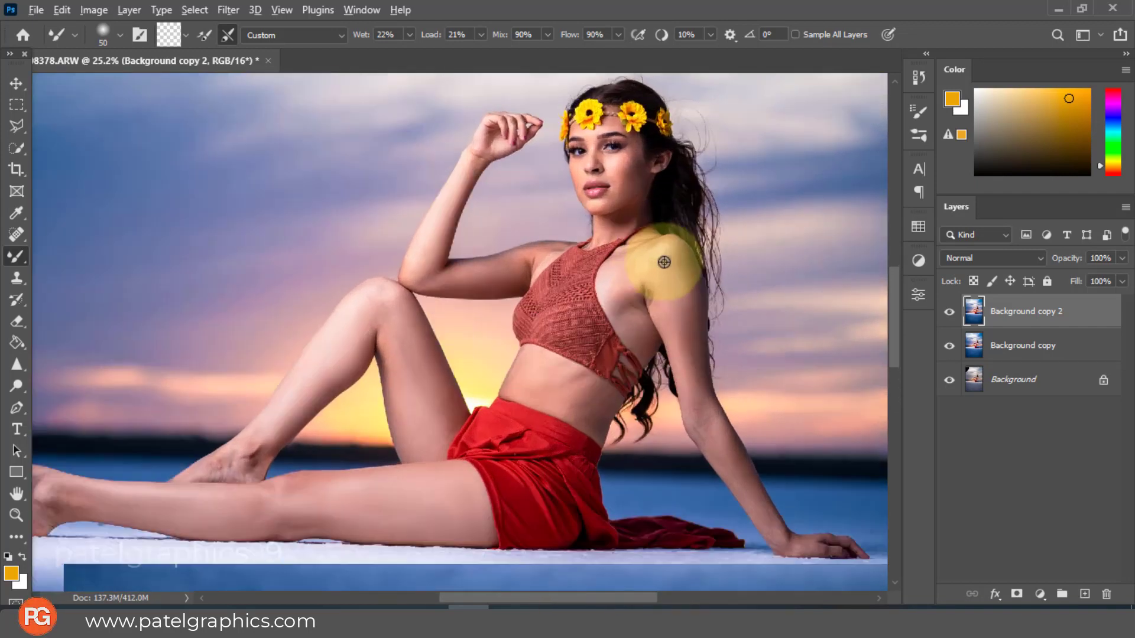
scroll(657, 268, "up", 5)
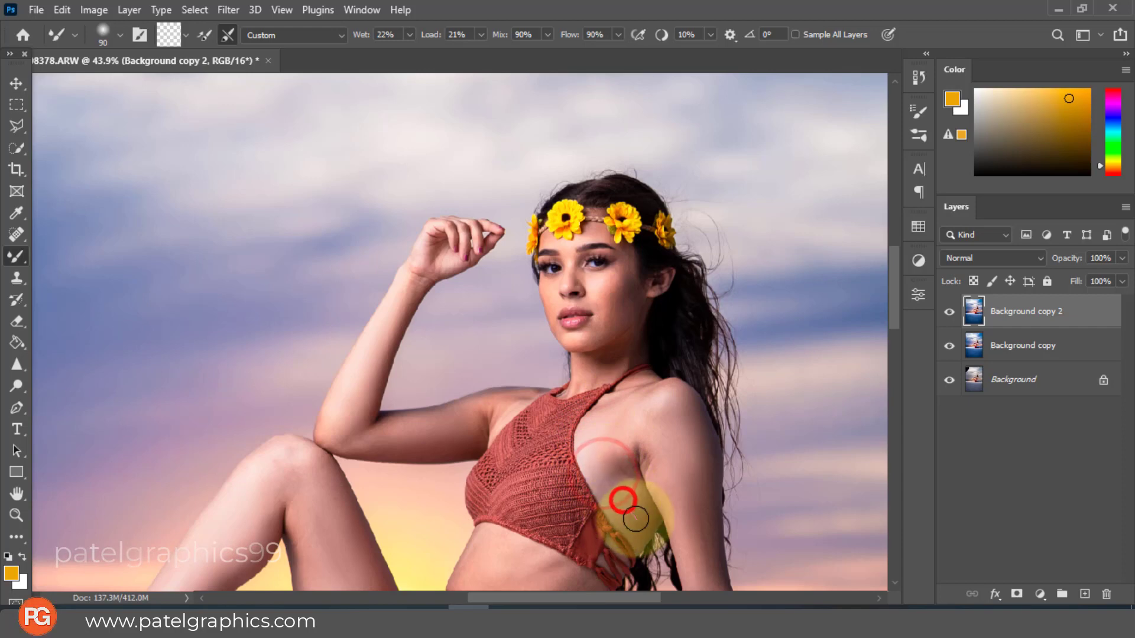
left_click_drag(633, 518, 636, 524)
left_click_drag(654, 400, 658, 414)
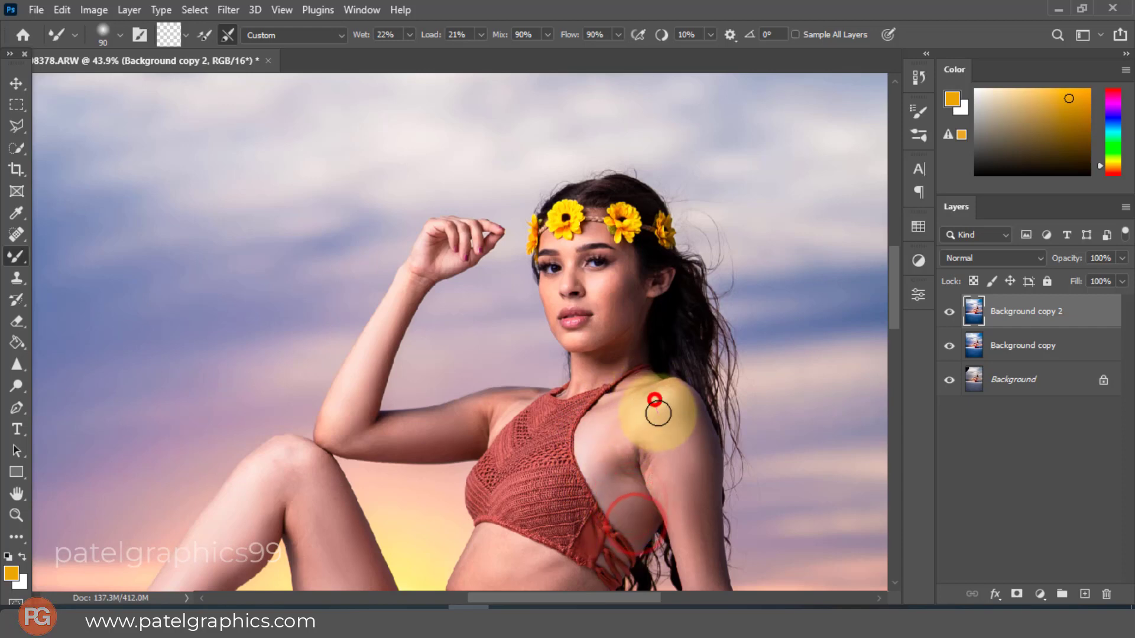
mouse_move(636, 450)
left_mouse_down()
mouse_move(639, 436)
mouse_move(664, 430)
mouse_move(637, 464)
mouse_move(655, 449)
left_mouse_up()
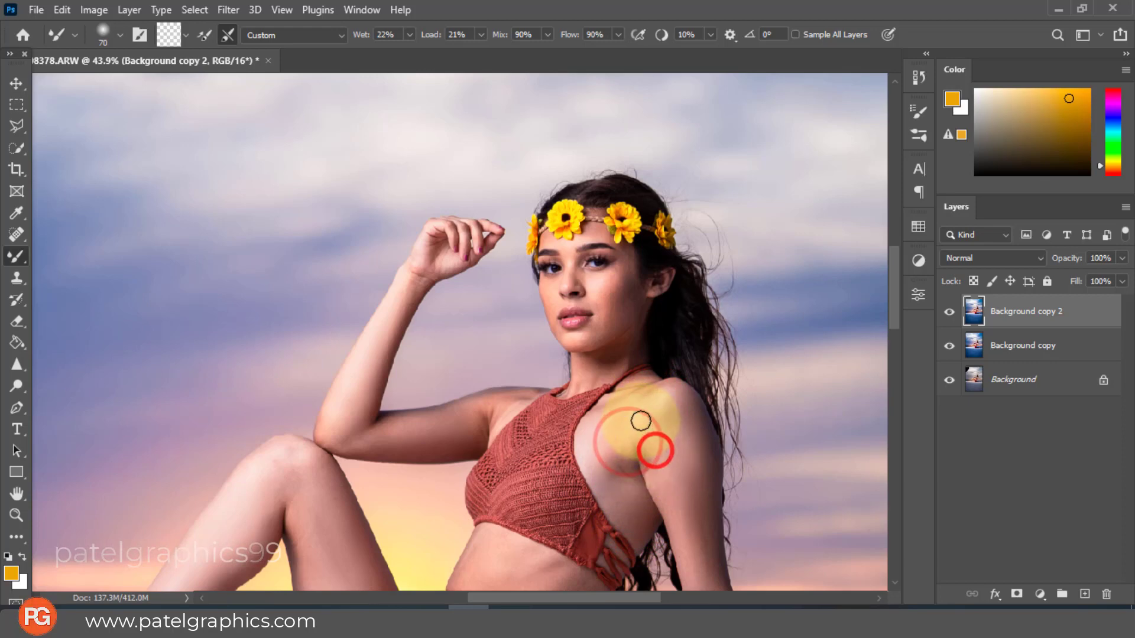
key("bracketleft")
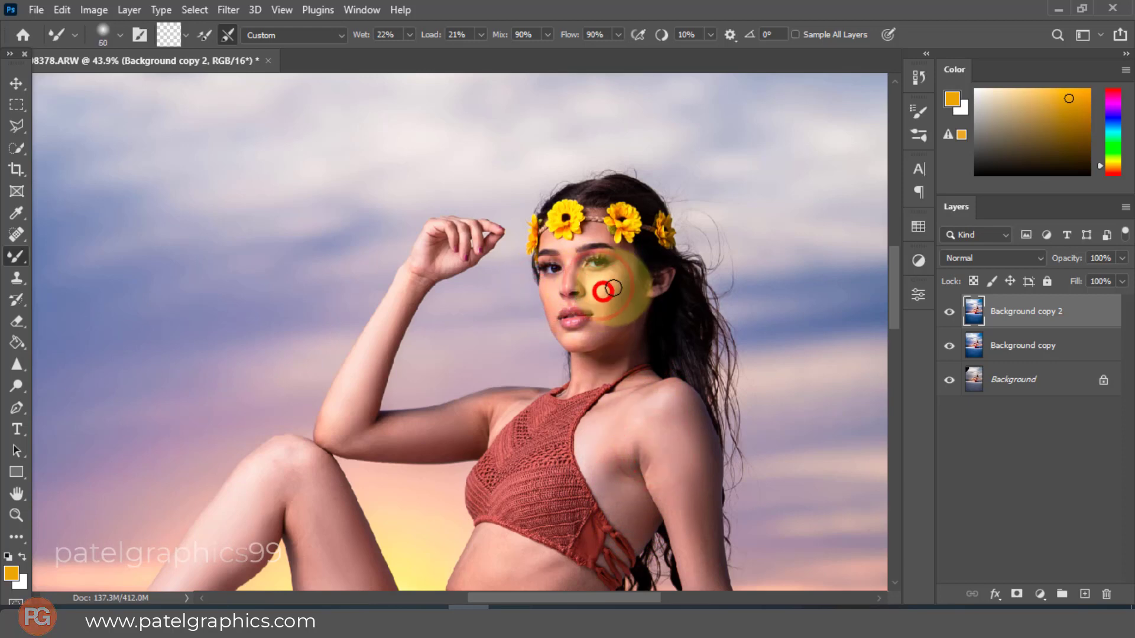
left_click_drag(603, 297, 611, 287)
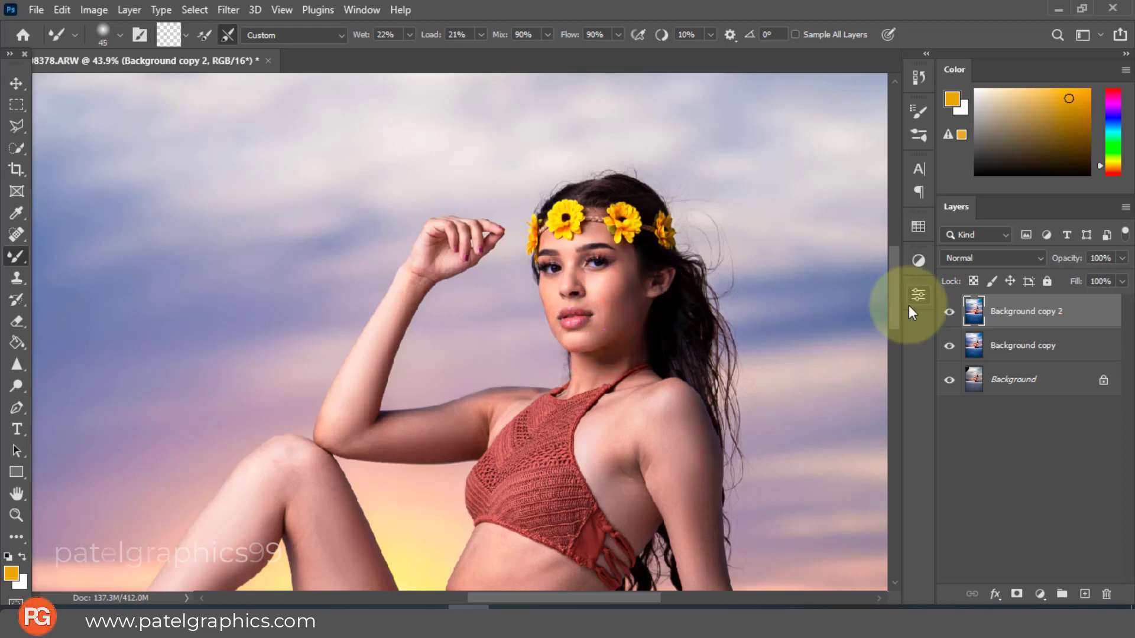
- Compare the finished retouch with the original Background by hiding Background copy and toggling the visibility of Background copy 2
left_click(948, 309)
scroll(580, 324, "down", 5)
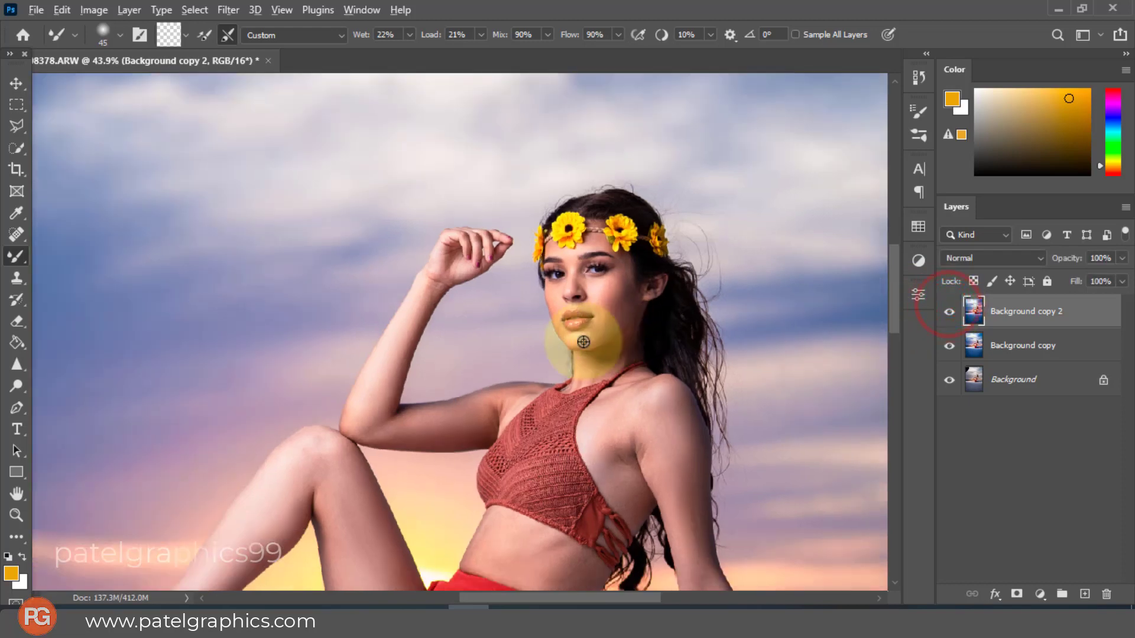
scroll(583, 342, "down", 1)
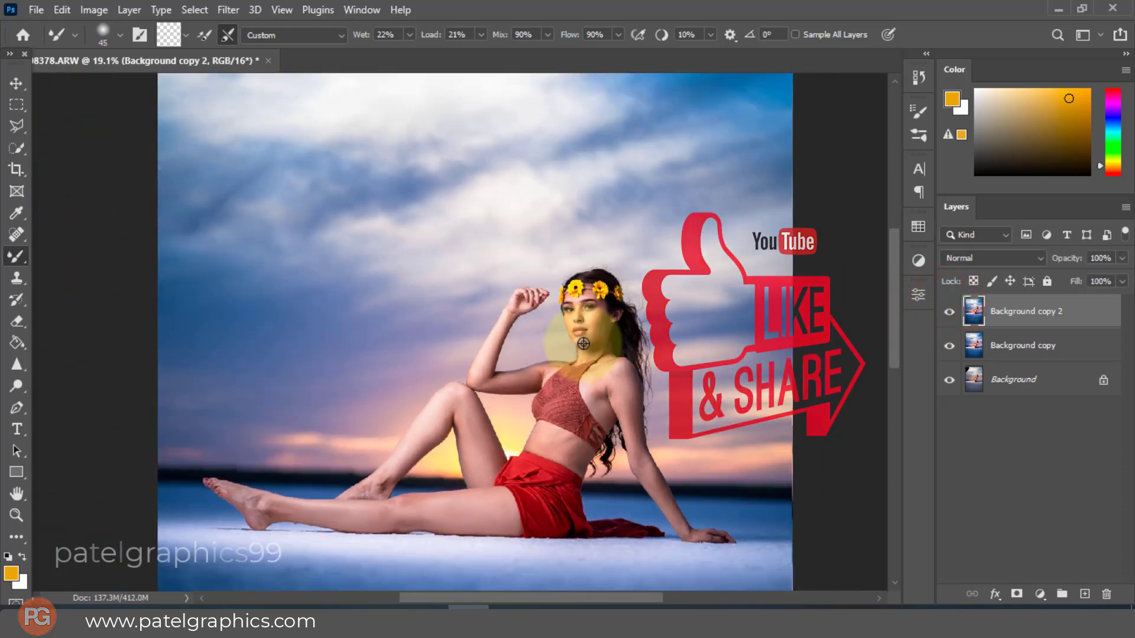
left_click(946, 345)
left_click(949, 312)
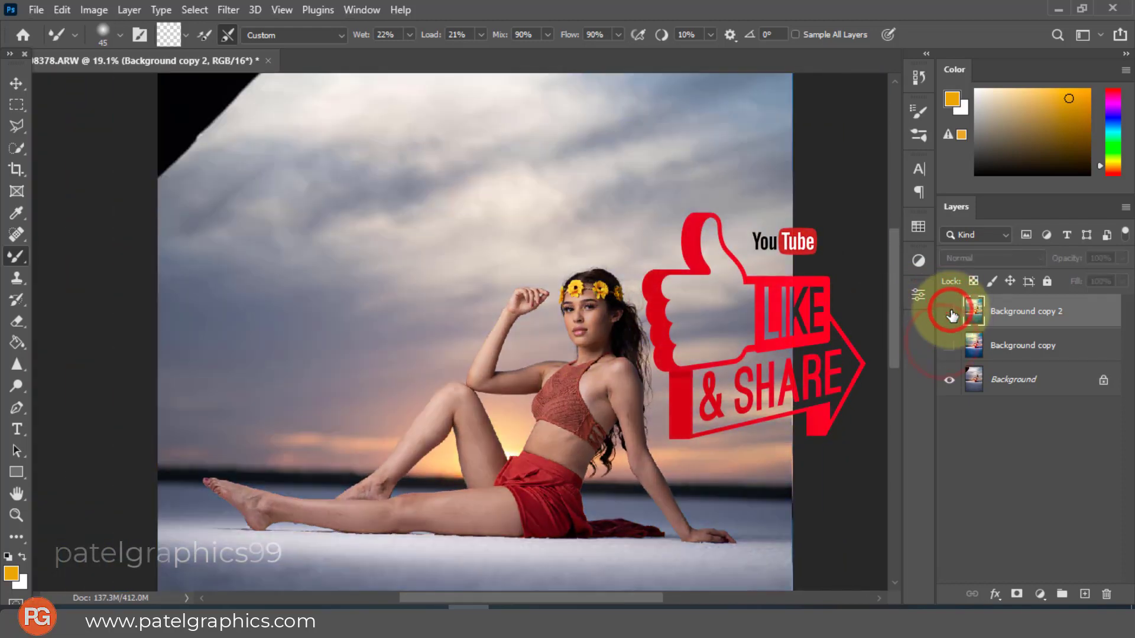
left_click(949, 311)
left_click(950, 311)
left_click(950, 312)
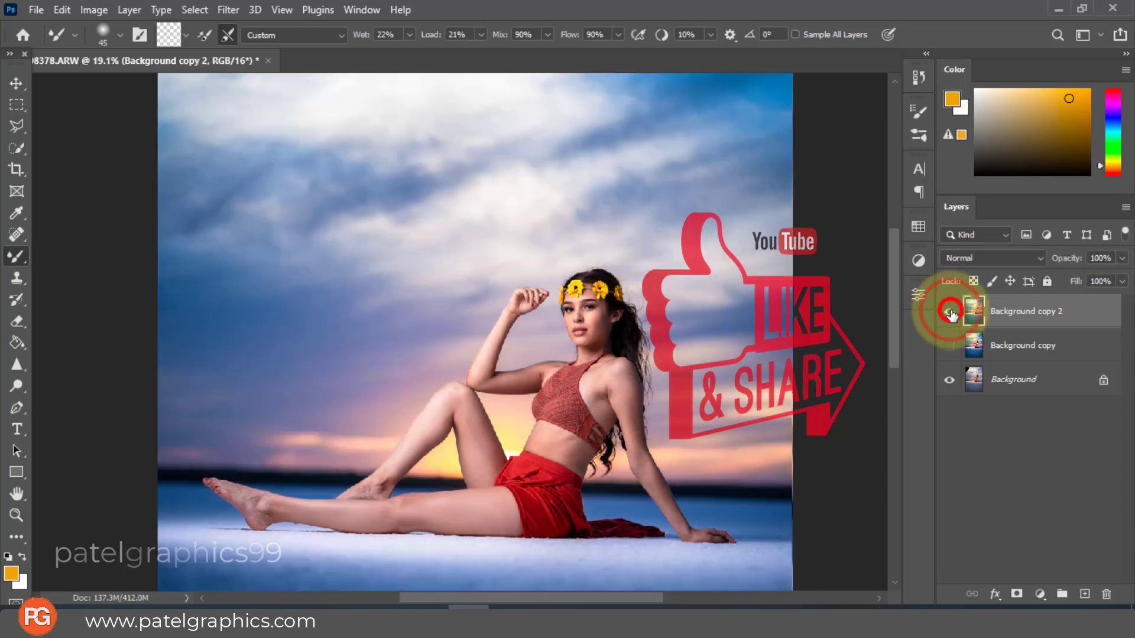